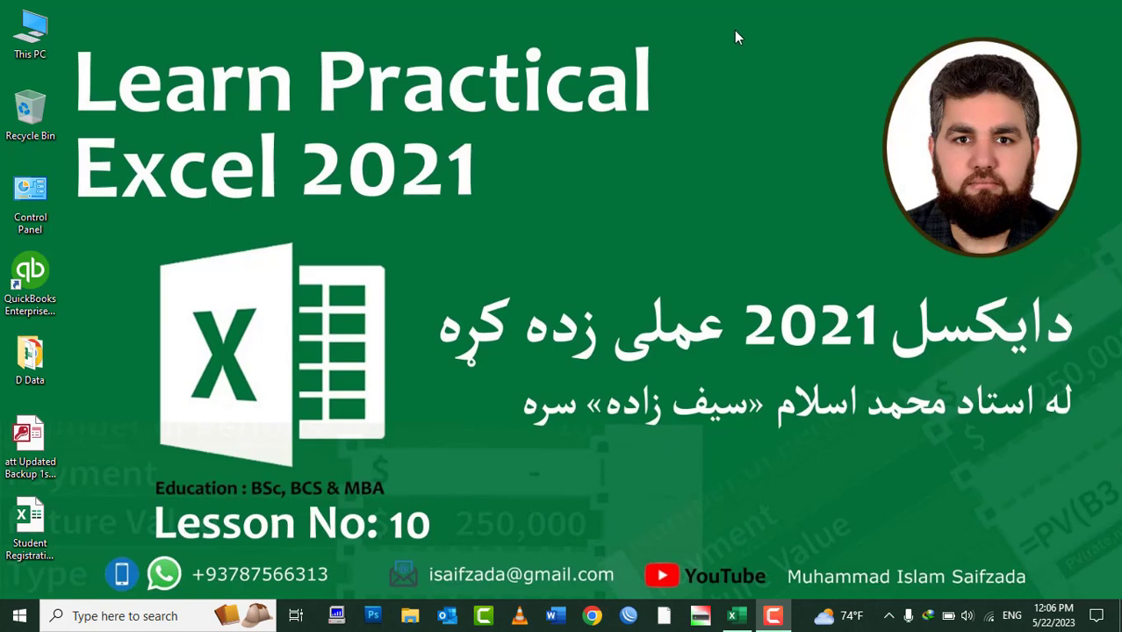
Step: Launch Excel from the taskbar to get a blank Book1 workbook
{"action": "left_click", "coordinate": [734, 620]}
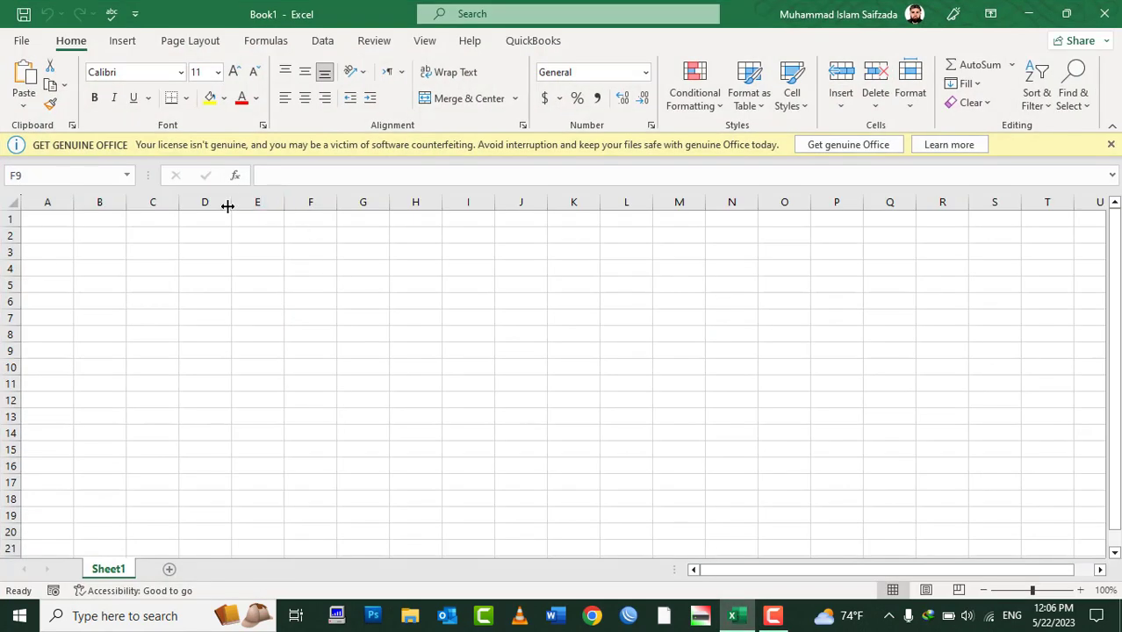
Step: In the File backstage, look over Export, then show the Share options for Book1
{"action": "left_click", "coordinate": [21, 40]}
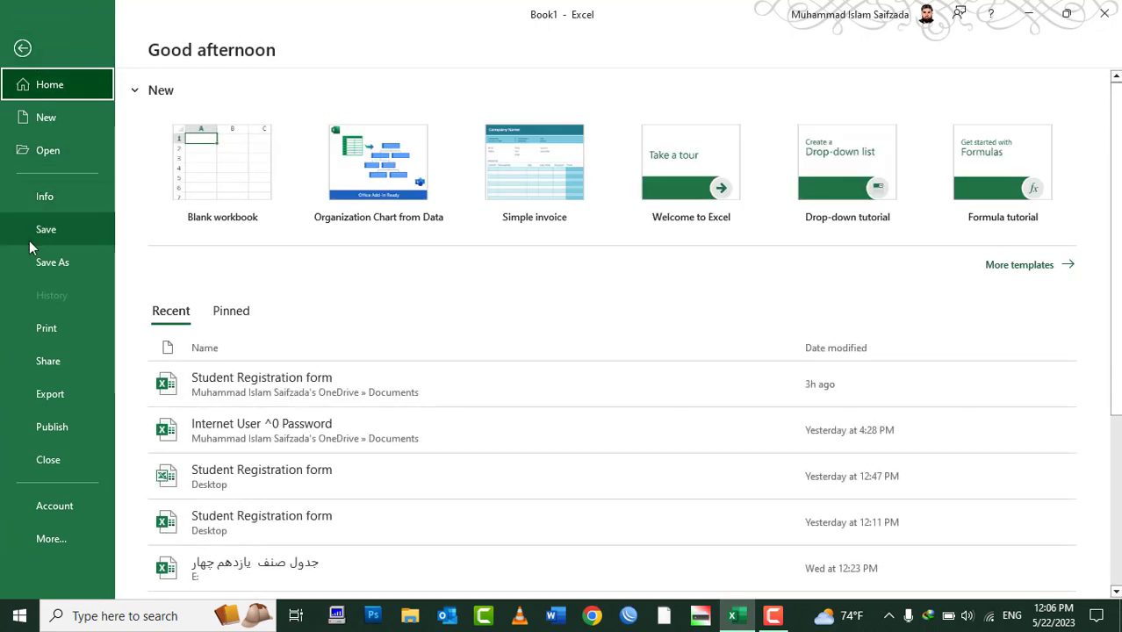
{"action": "left_click", "coordinate": [79, 393]}
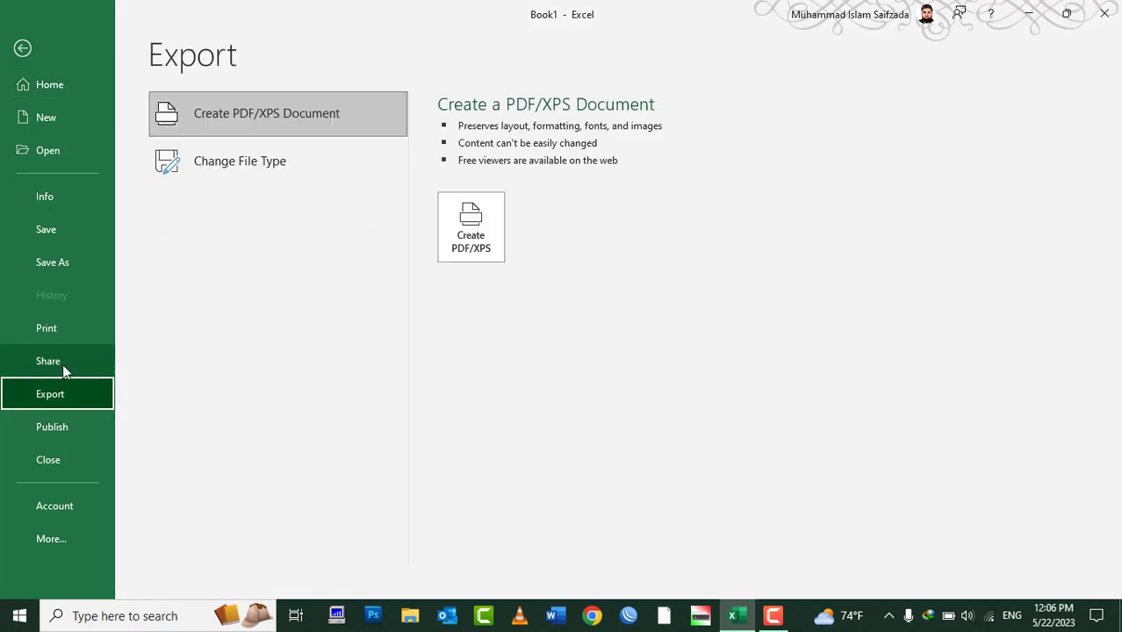
{"action": "left_click", "coordinate": [62, 370]}
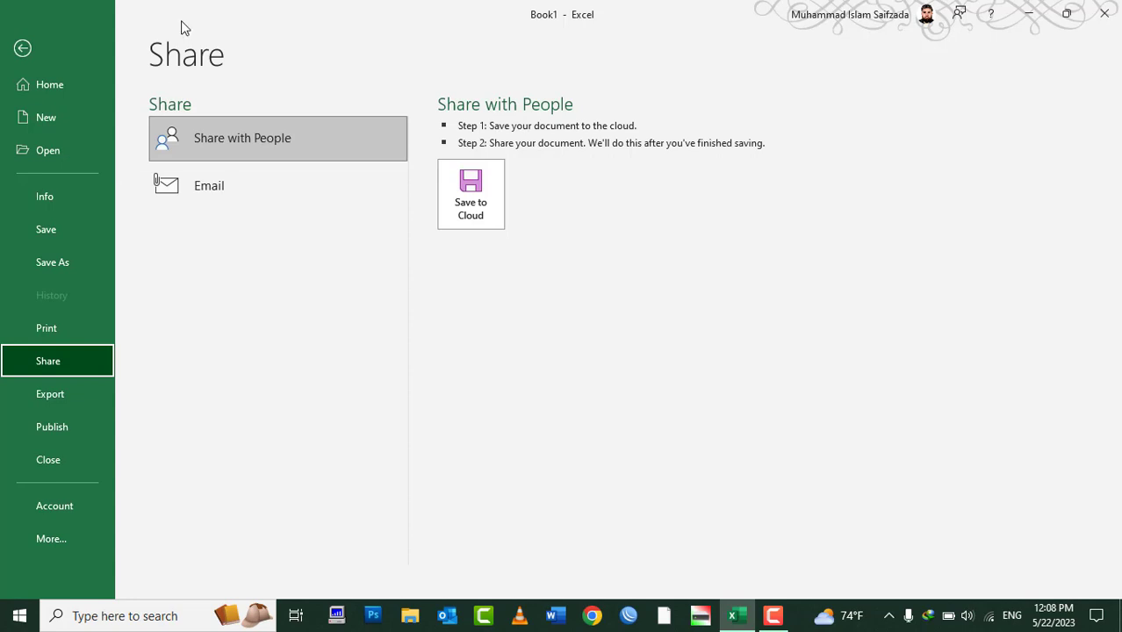
Step: Open the Student Registration form workbook from OneDrive - Personal > Documents
{"action": "left_click", "coordinate": [62, 151]}
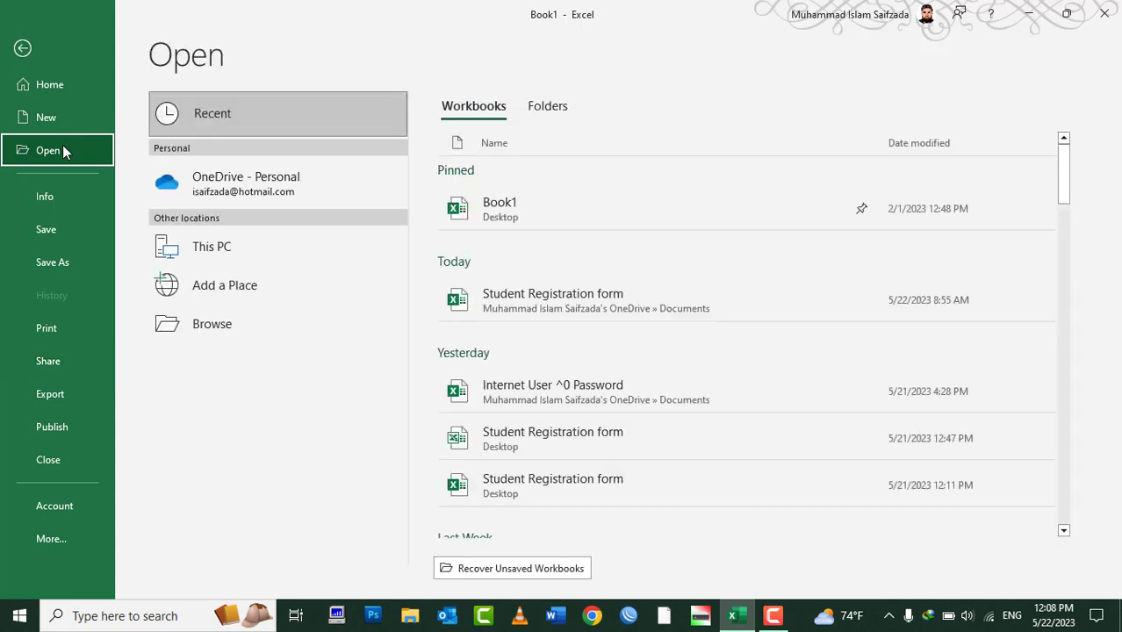
{"action": "left_click", "coordinate": [200, 186]}
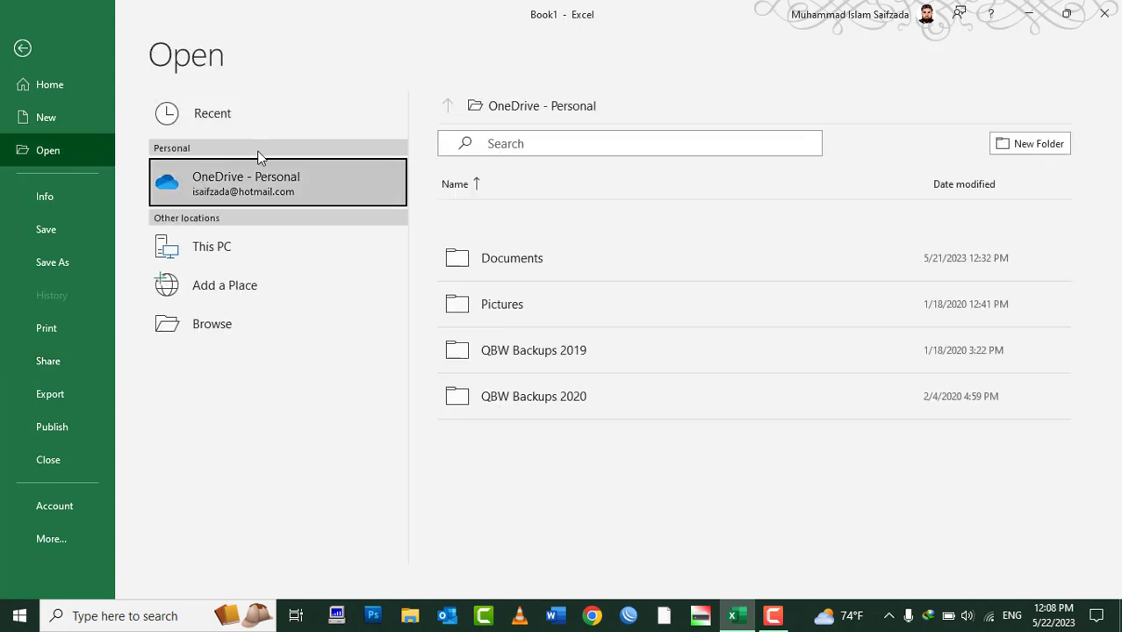
{"action": "left_click", "coordinate": [569, 266]}
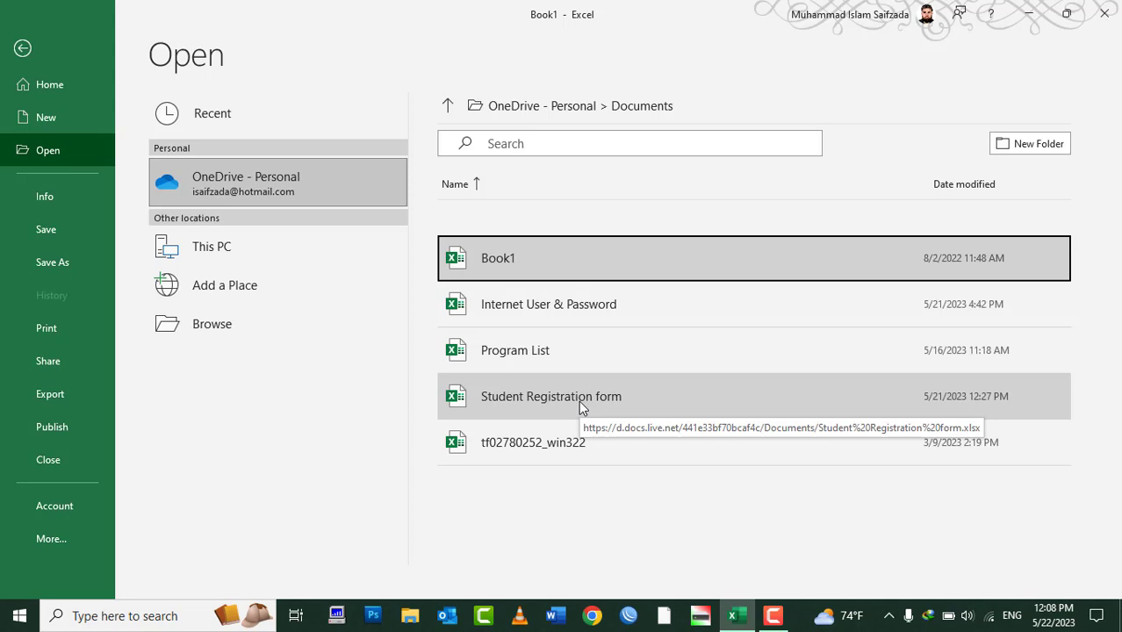
{"action": "left_click", "coordinate": [578, 400]}
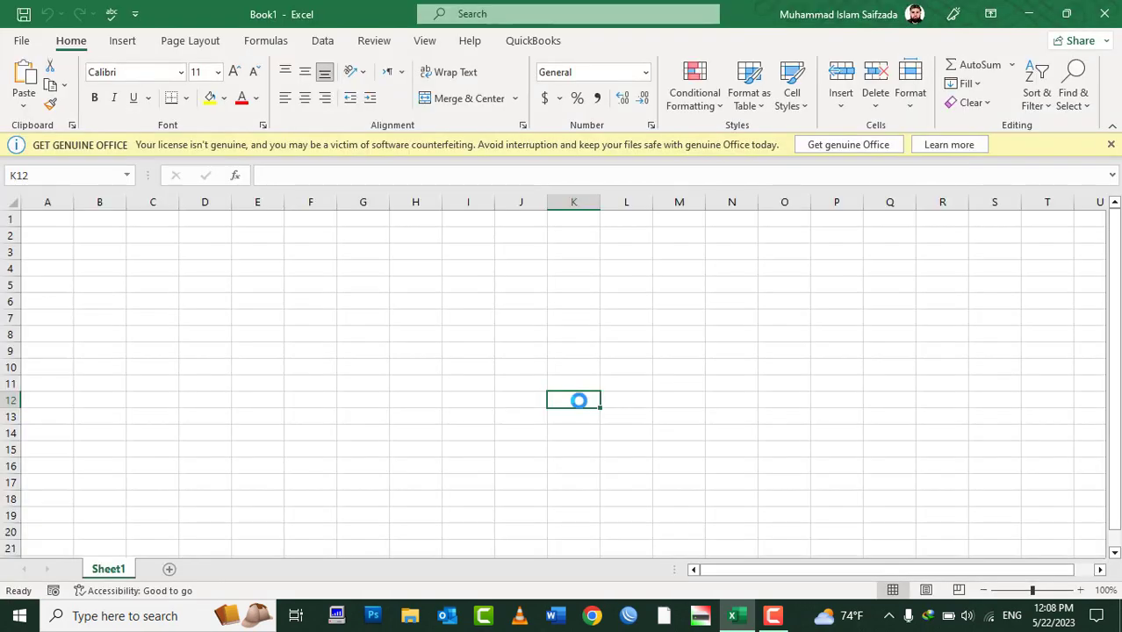
{"action": "left_click", "coordinate": [541, 373]}
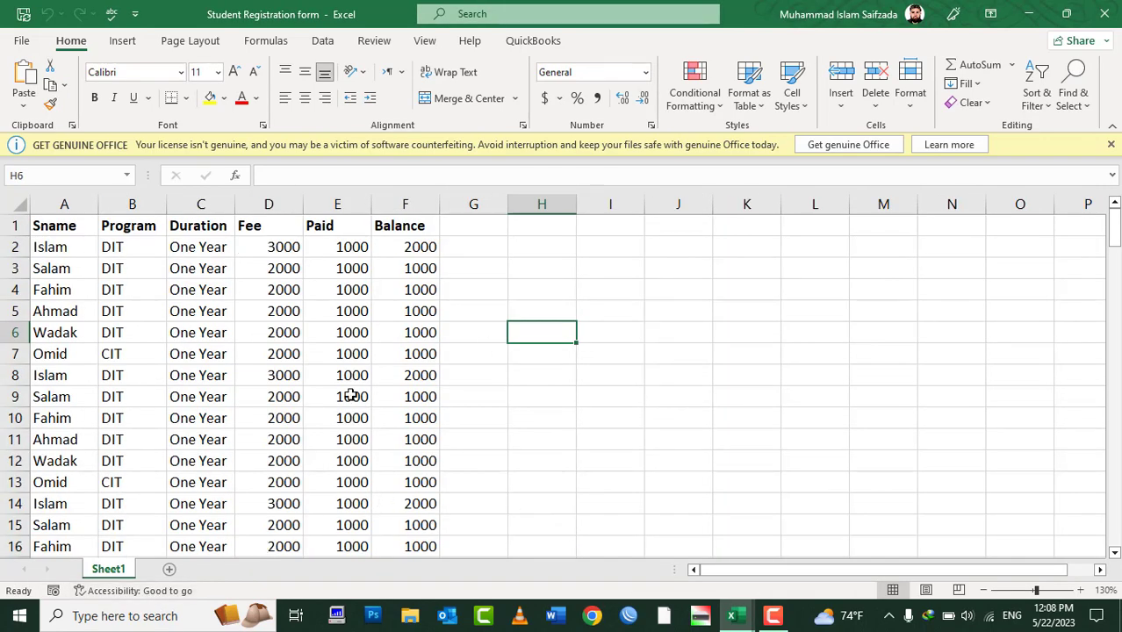
Step: Switch to the Student Registration form window and show its File > Share page
{"action": "left_click", "coordinate": [732, 616]}
{"action": "mouse_move", "coordinate": [716, 498]}
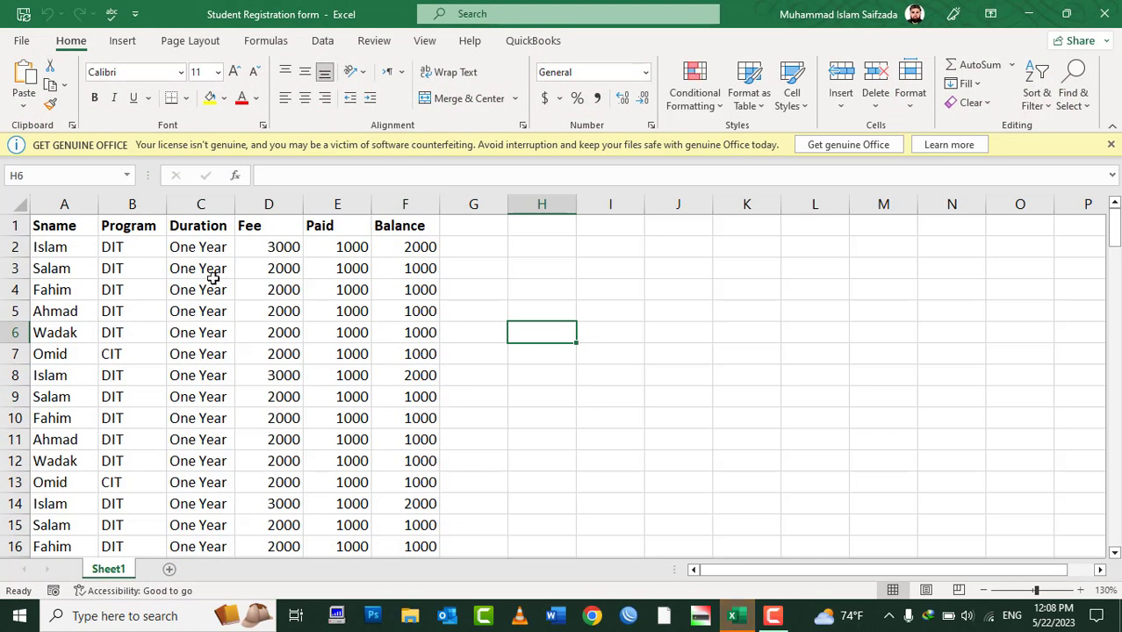
{"action": "left_click", "coordinate": [213, 279]}
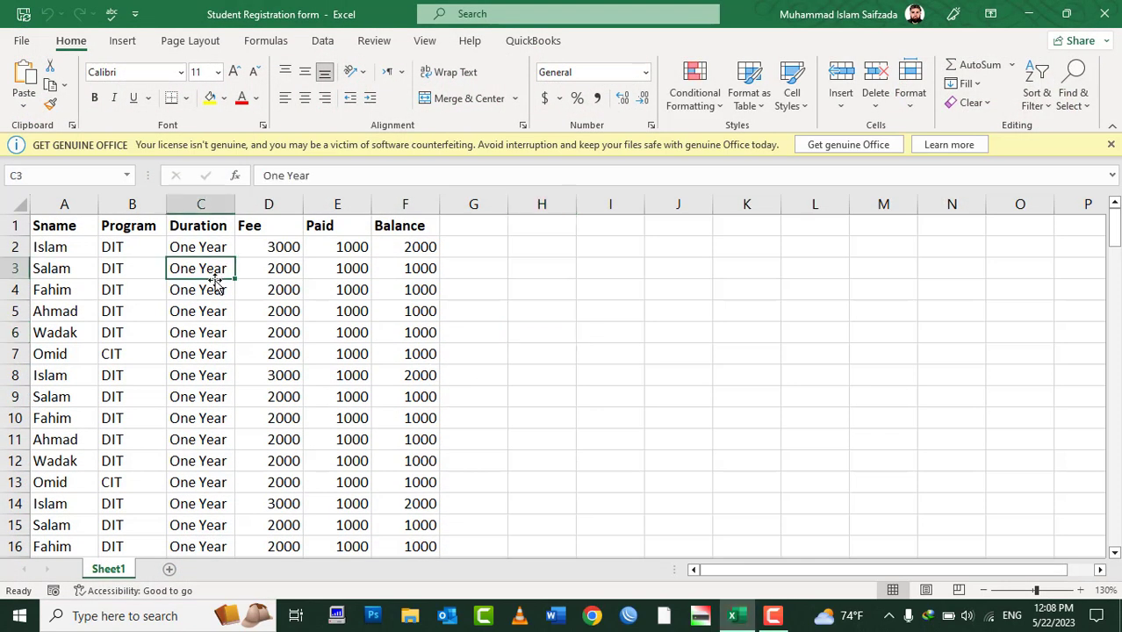
{"action": "left_click", "coordinate": [22, 41]}
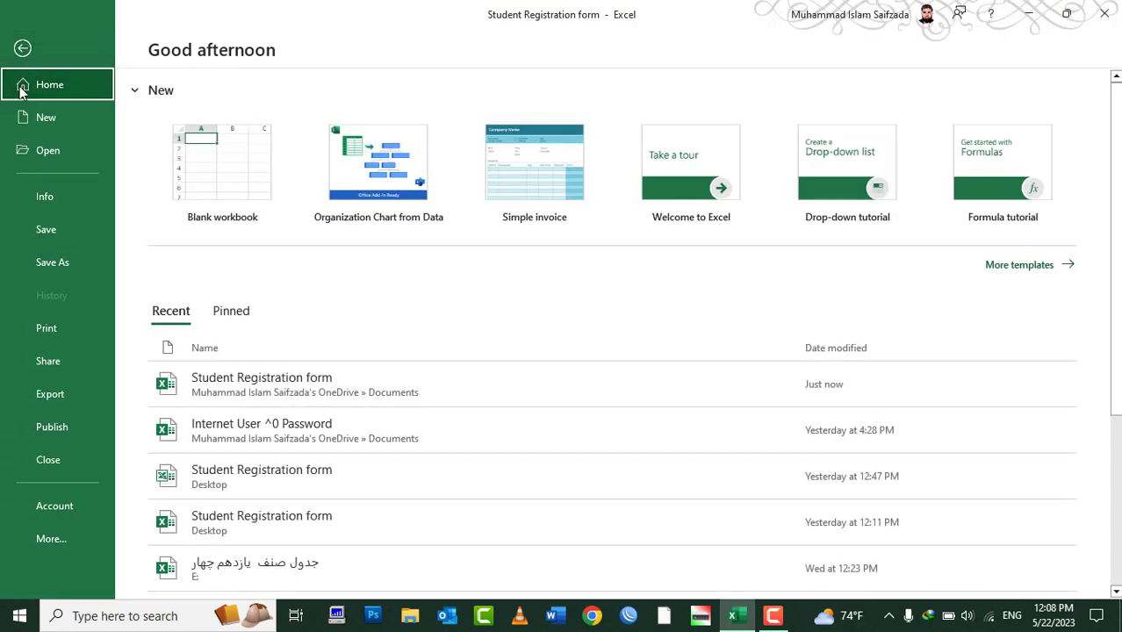
{"action": "left_click", "coordinate": [61, 361]}
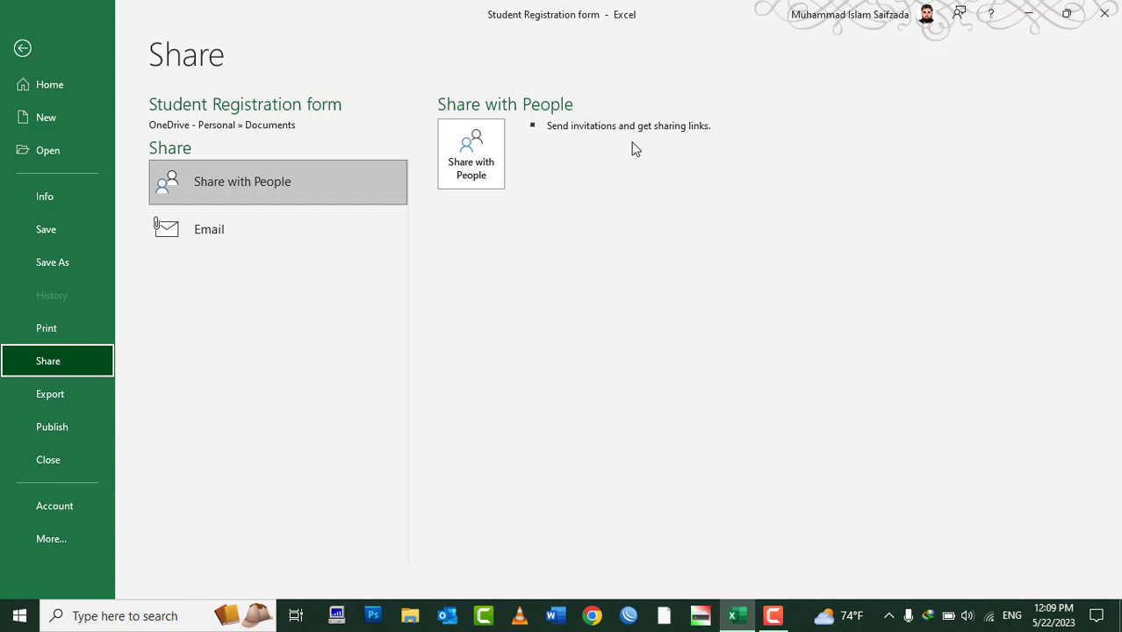
Step: Open the Share with People pane and dismiss the contact card that appears
{"action": "left_click", "coordinate": [471, 183]}
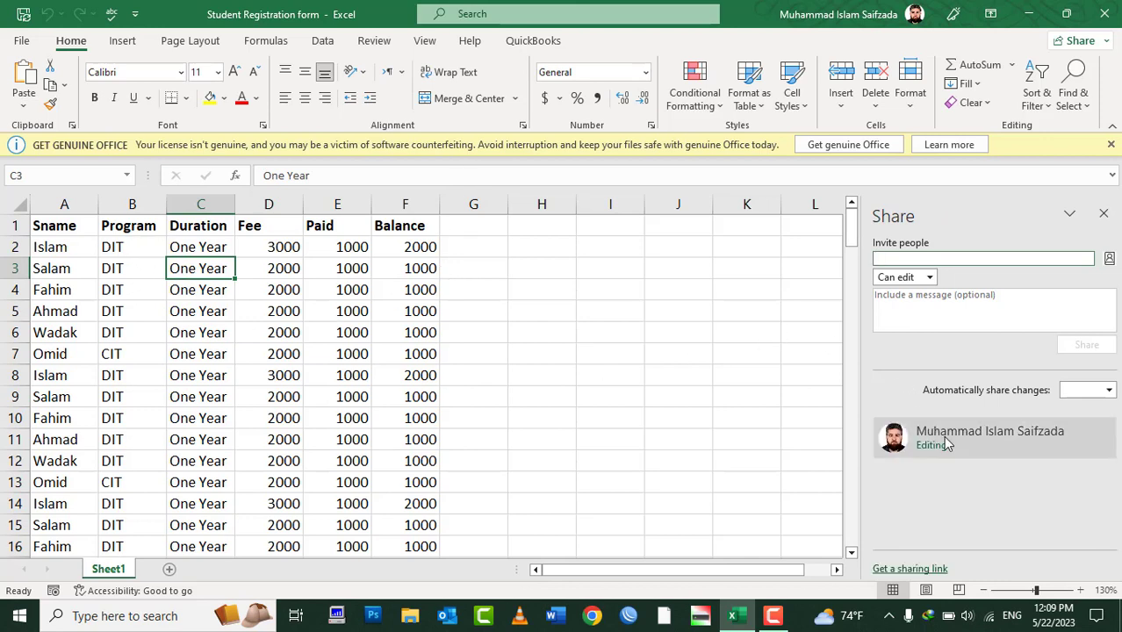
{"action": "mouse_move", "coordinate": [977, 437]}
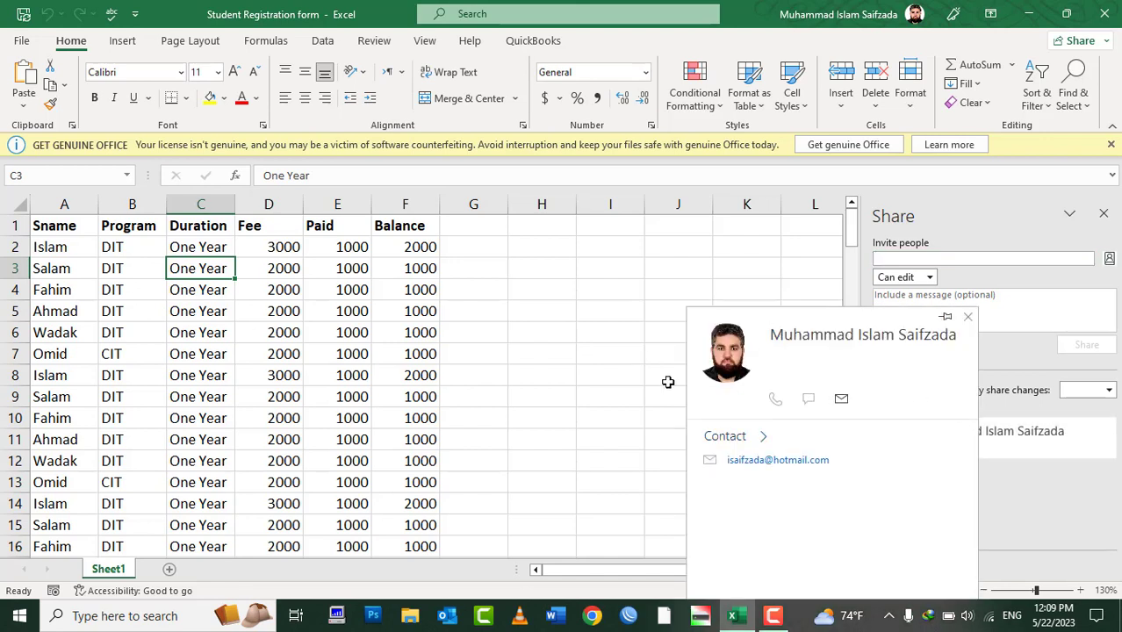
{"action": "left_click", "coordinate": [495, 296]}
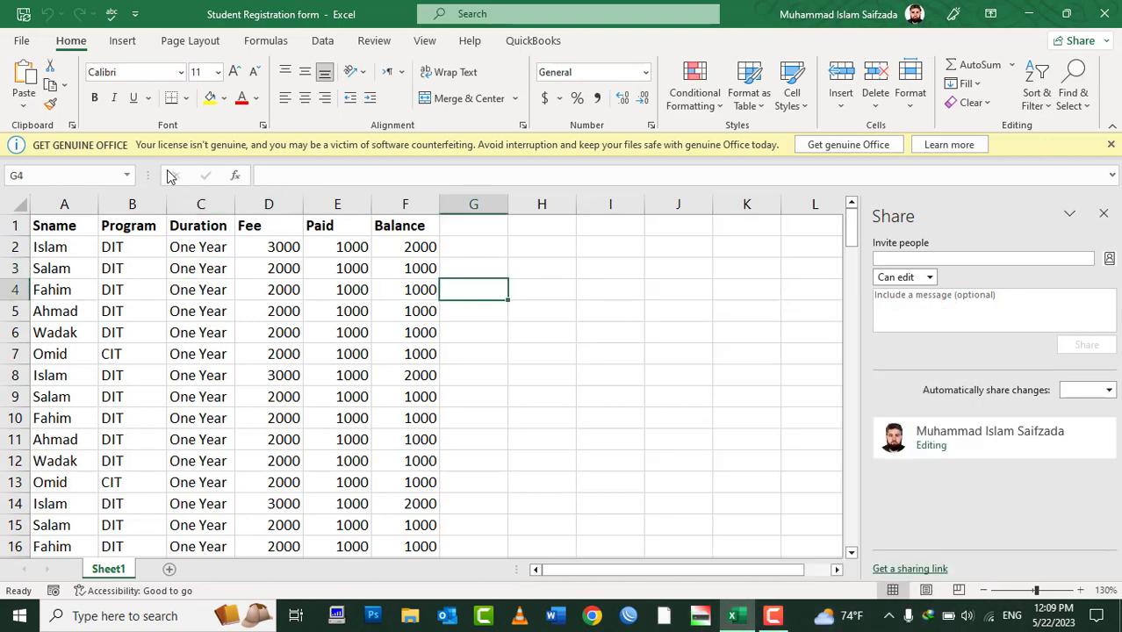
Step: Check the File > Account page, then return to Share and reopen Share with People
{"action": "left_click", "coordinate": [23, 41]}
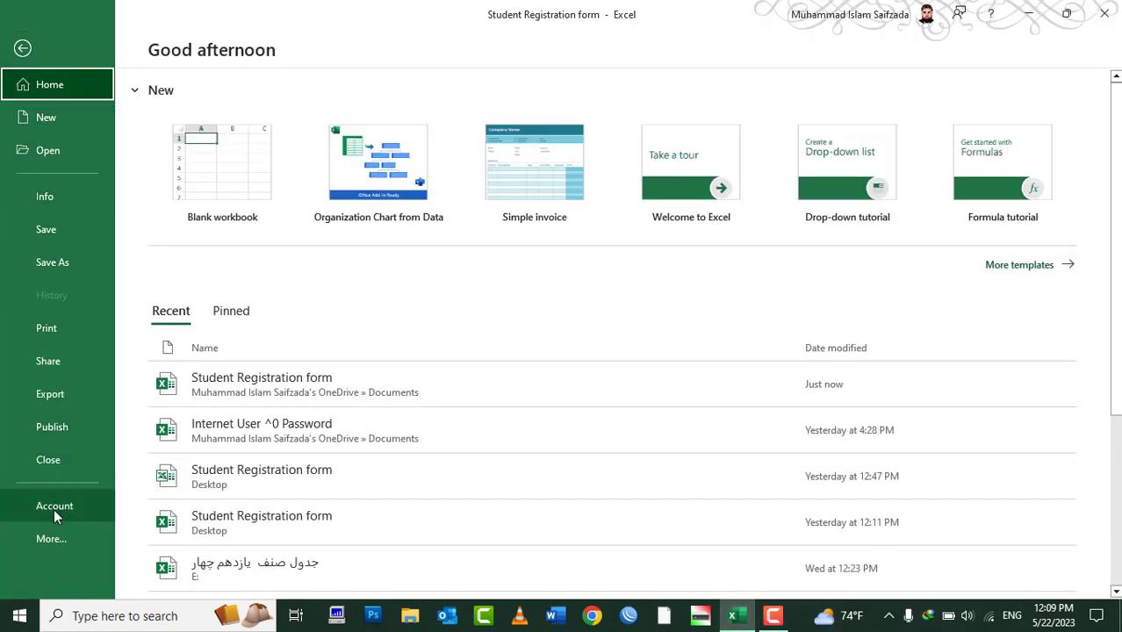
{"action": "left_click", "coordinate": [53, 507]}
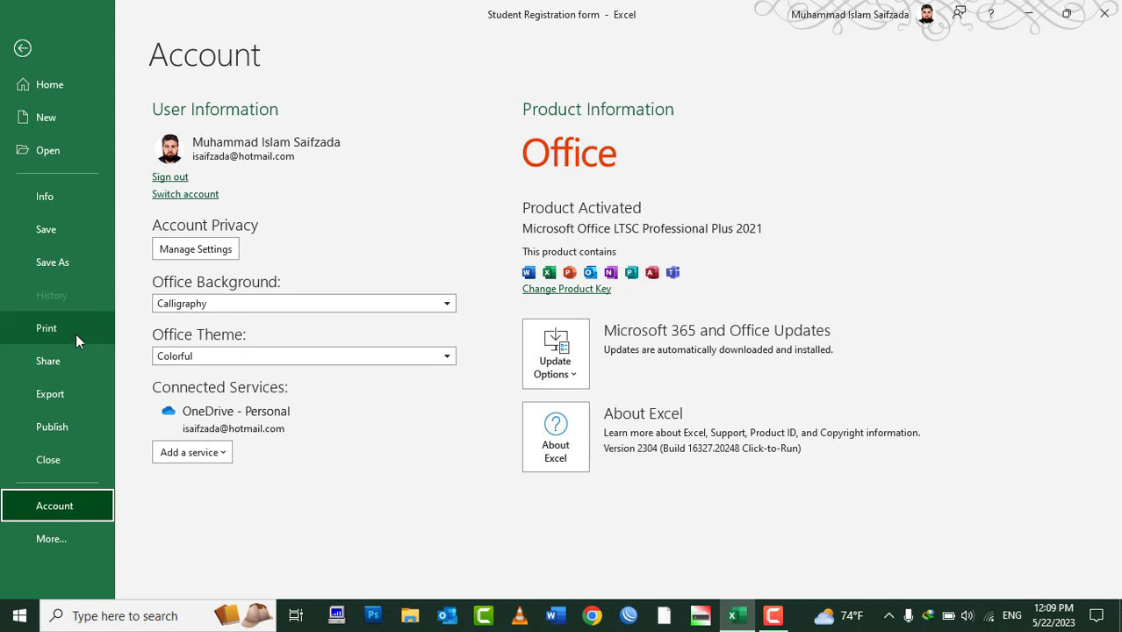
{"action": "left_click", "coordinate": [63, 362]}
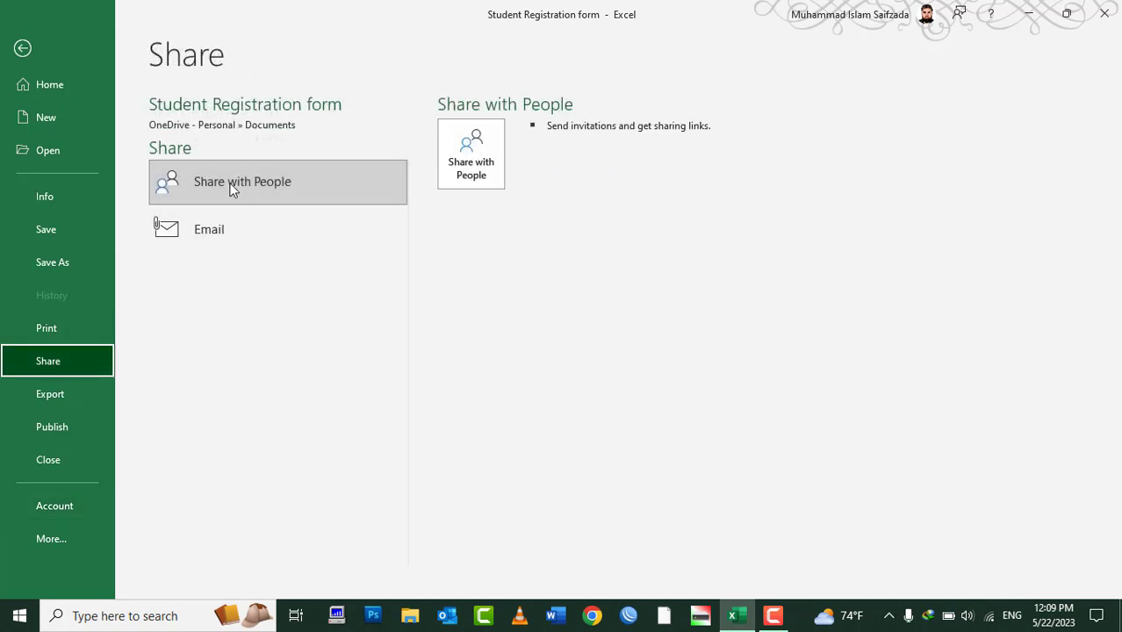
{"action": "left_click", "coordinate": [493, 161]}
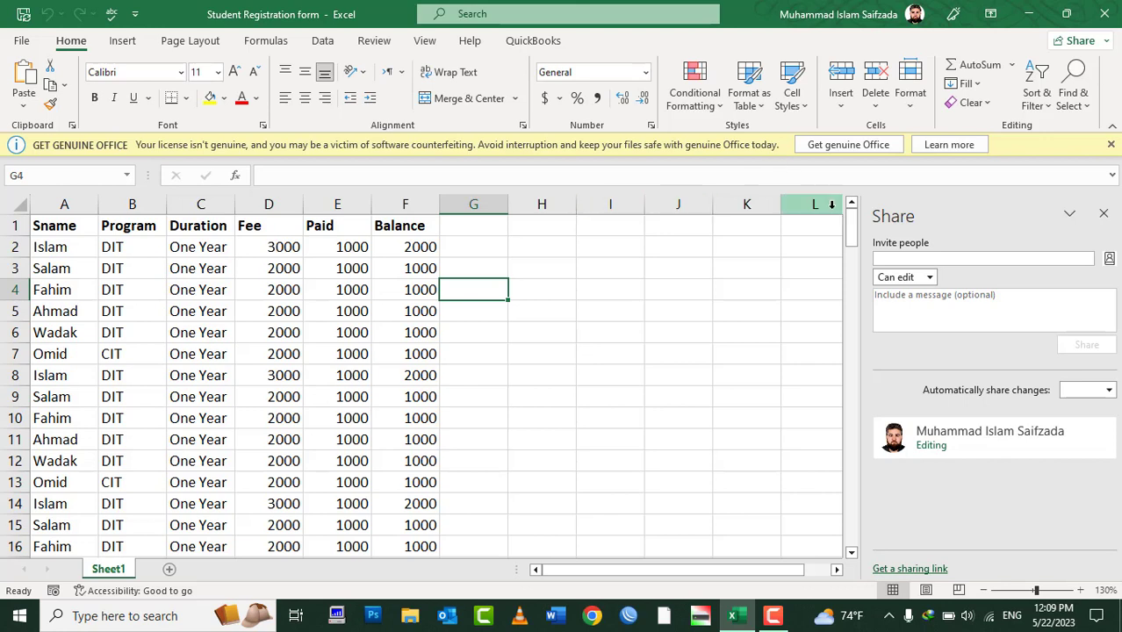
Step: Invite the contact's e-mail address with Can edit permission and send the share
{"action": "left_click", "coordinate": [899, 258]}
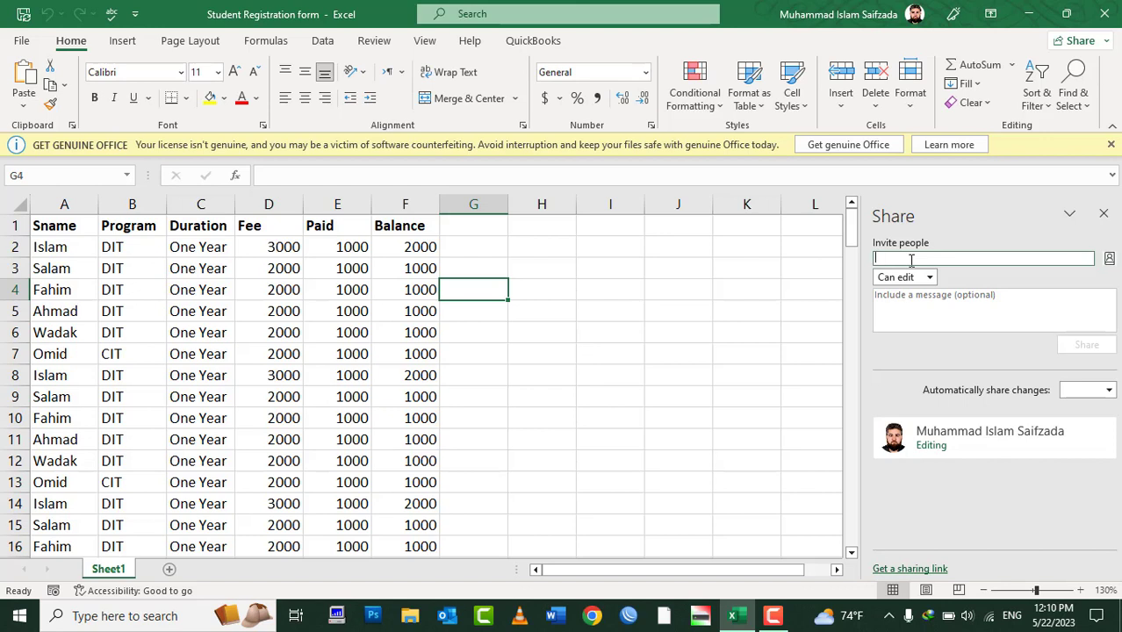
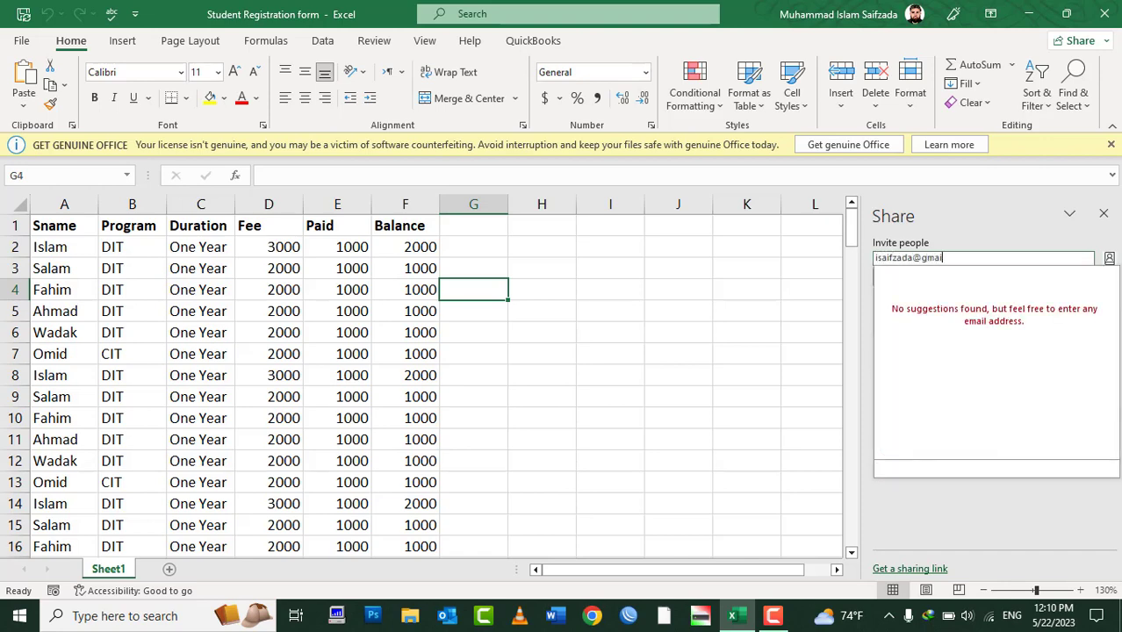
{"action": "left_click", "coordinate": [941, 219]}
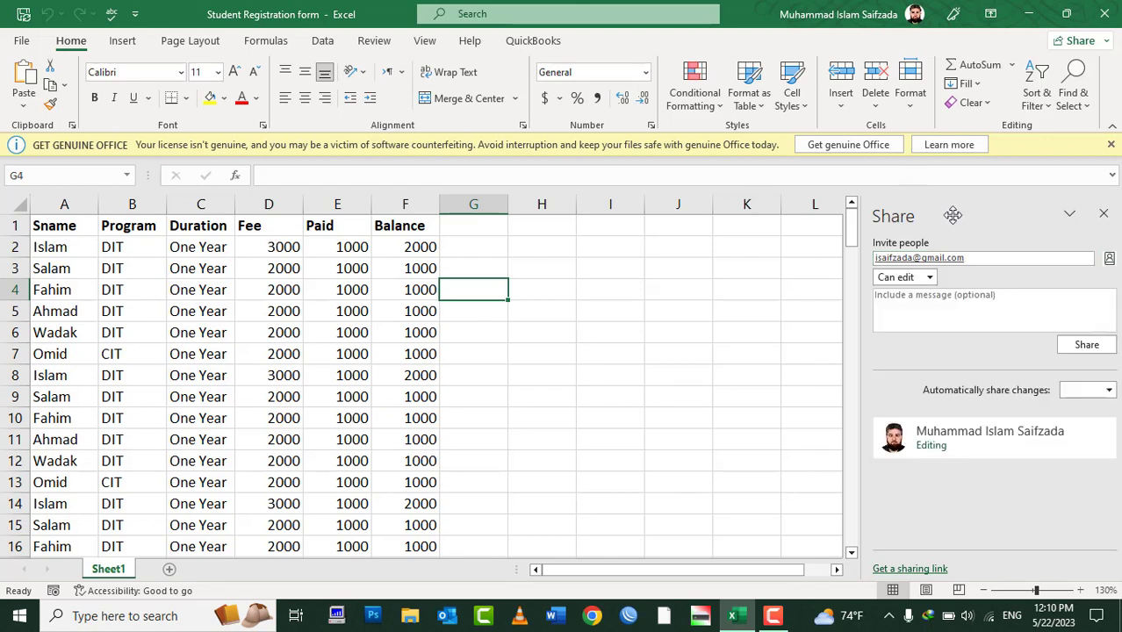
{"action": "left_click", "coordinate": [979, 258]}
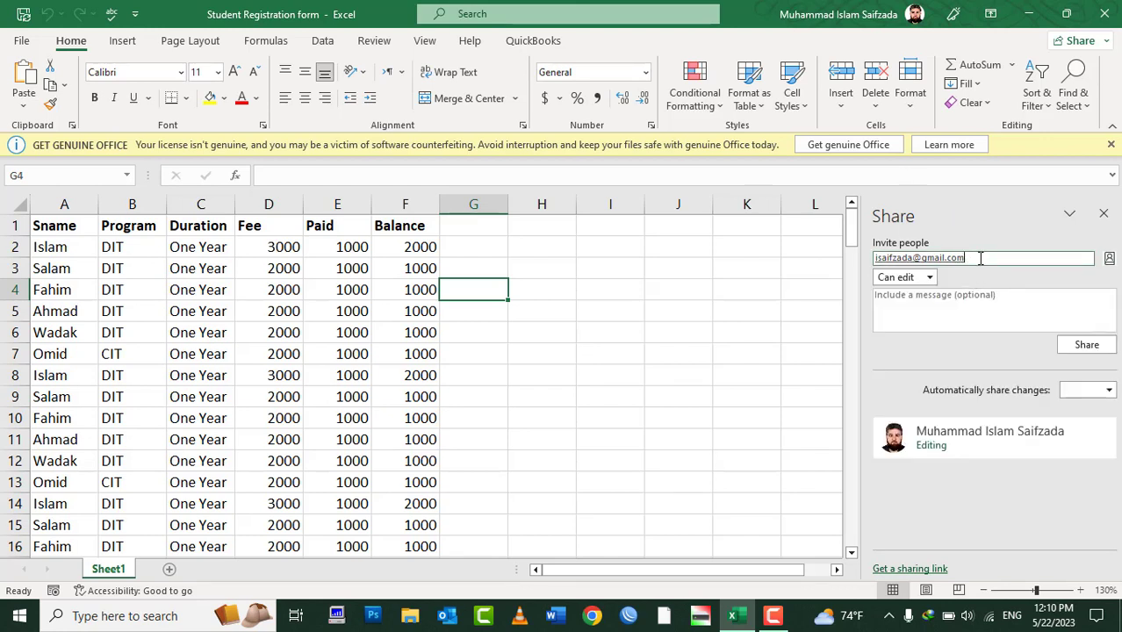
{"action": "left_click", "coordinate": [992, 293]}
{"action": "left_click", "coordinate": [984, 258]}
{"action": "left_click", "coordinate": [958, 319]}
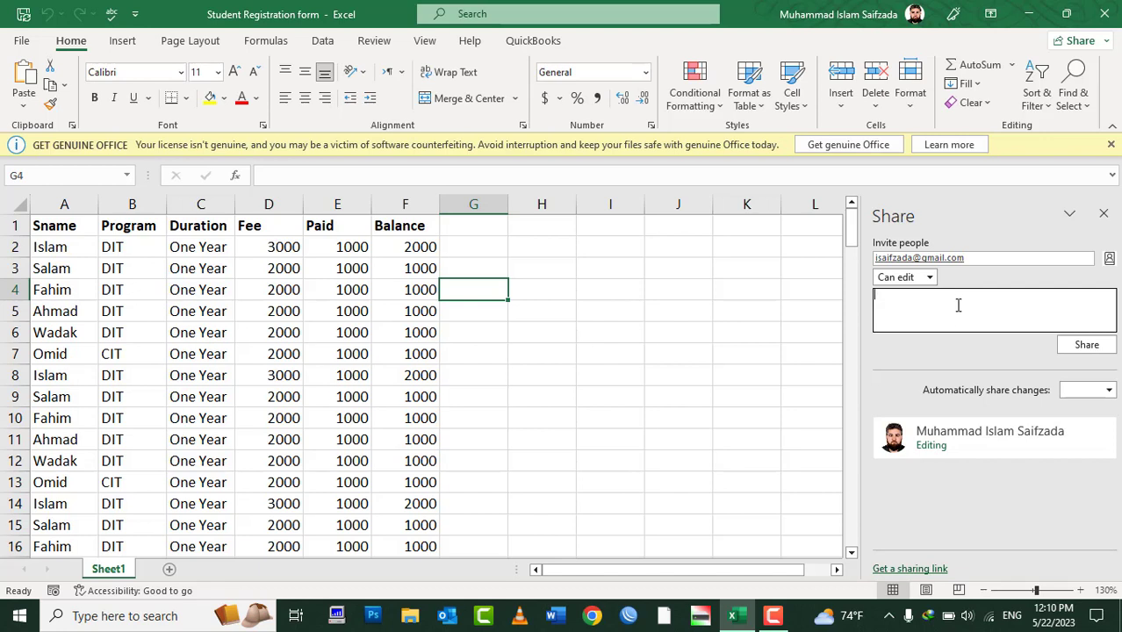
{"action": "left_click", "coordinate": [1087, 345]}
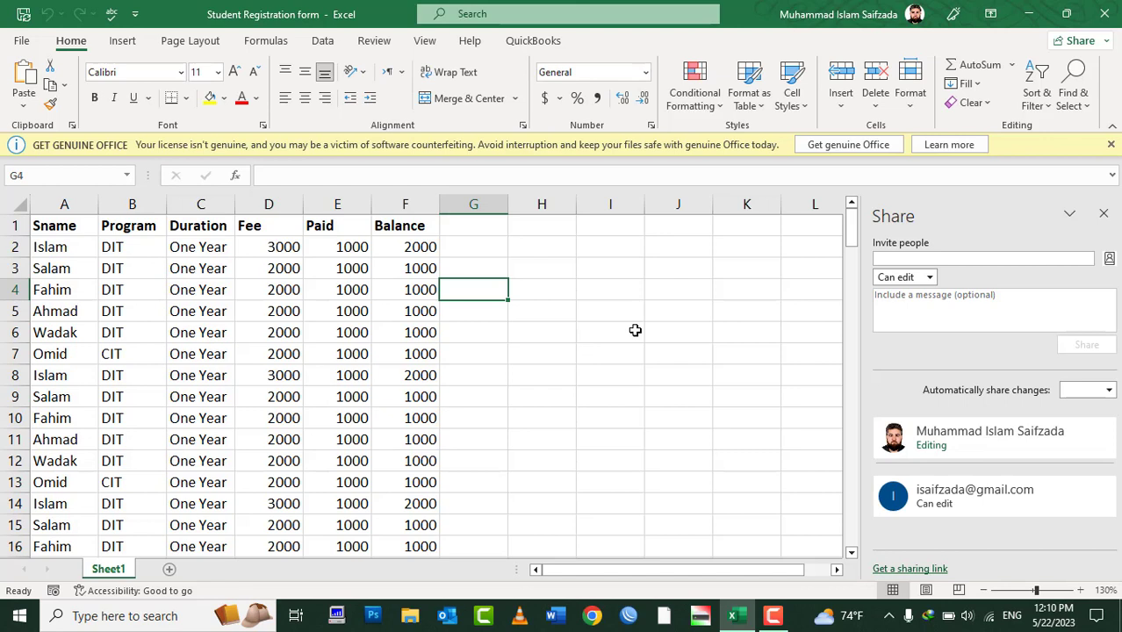
Step: Add the Gmail contact's address and a note asking them to download the file from the shared link
{"action": "left_click", "coordinate": [919, 259]}
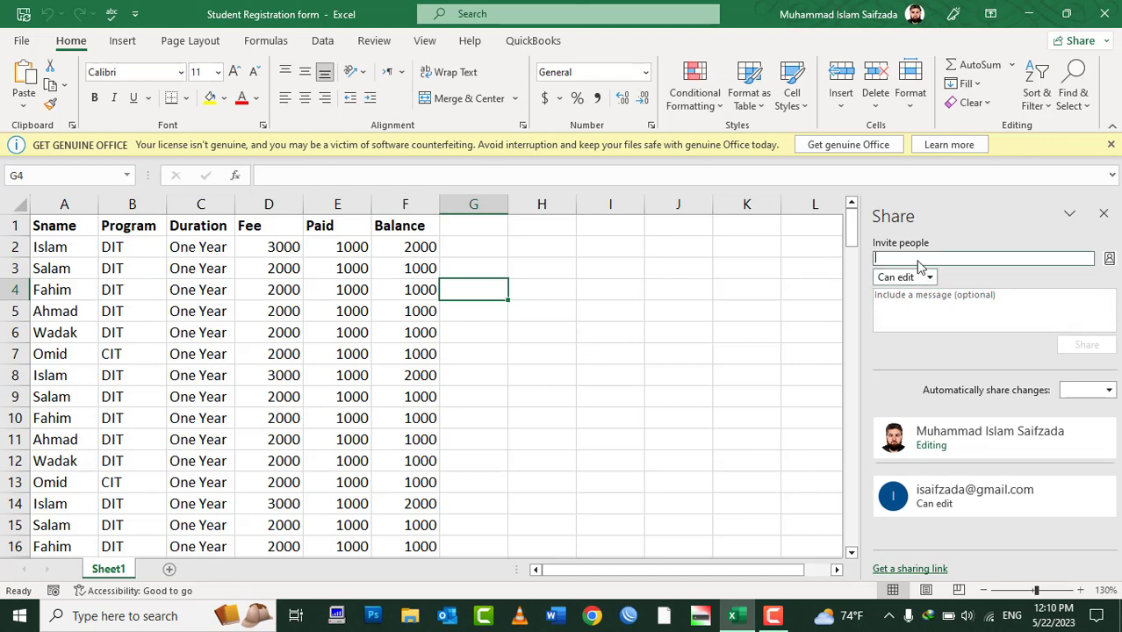
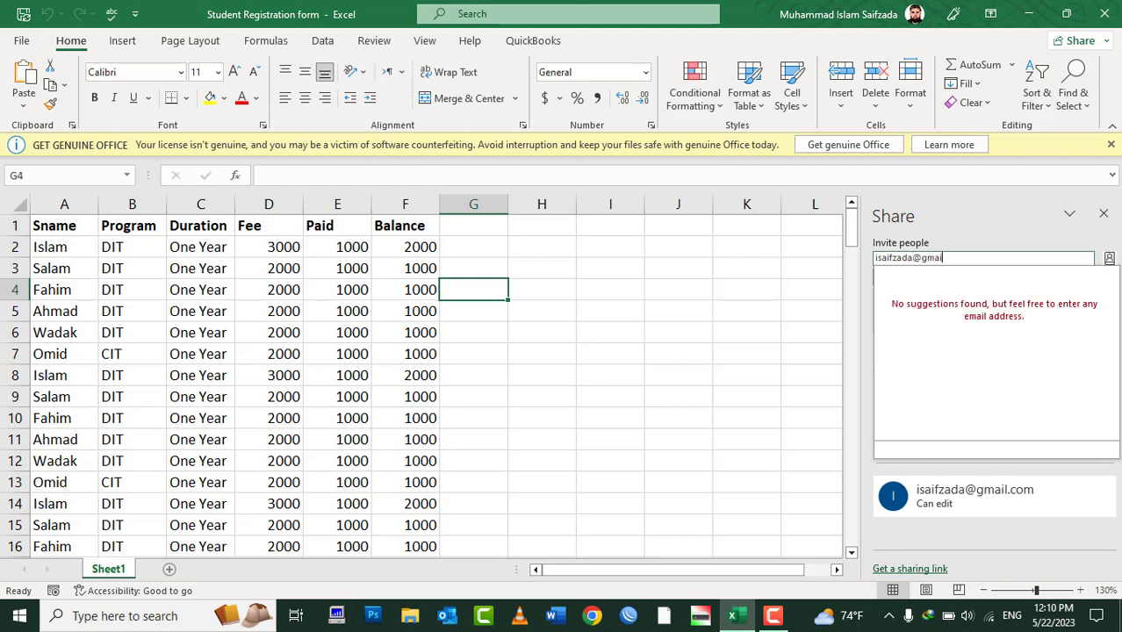
{"action": "left_click", "coordinate": [1026, 223]}
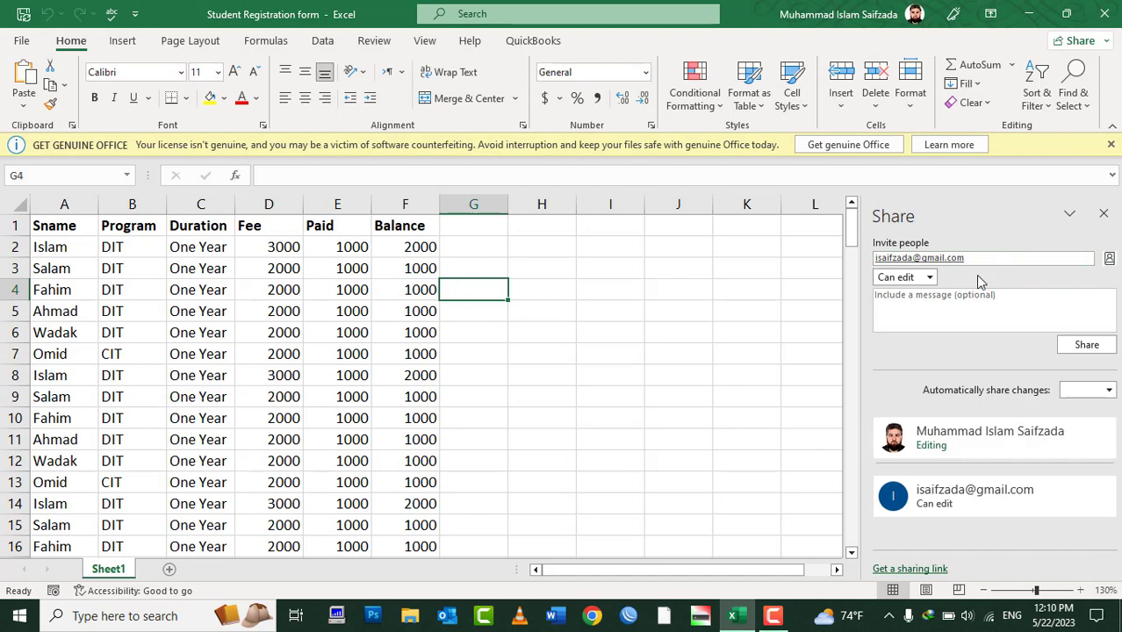
{"action": "left_click", "coordinate": [979, 316]}
{"action": "type", "text": "P"}
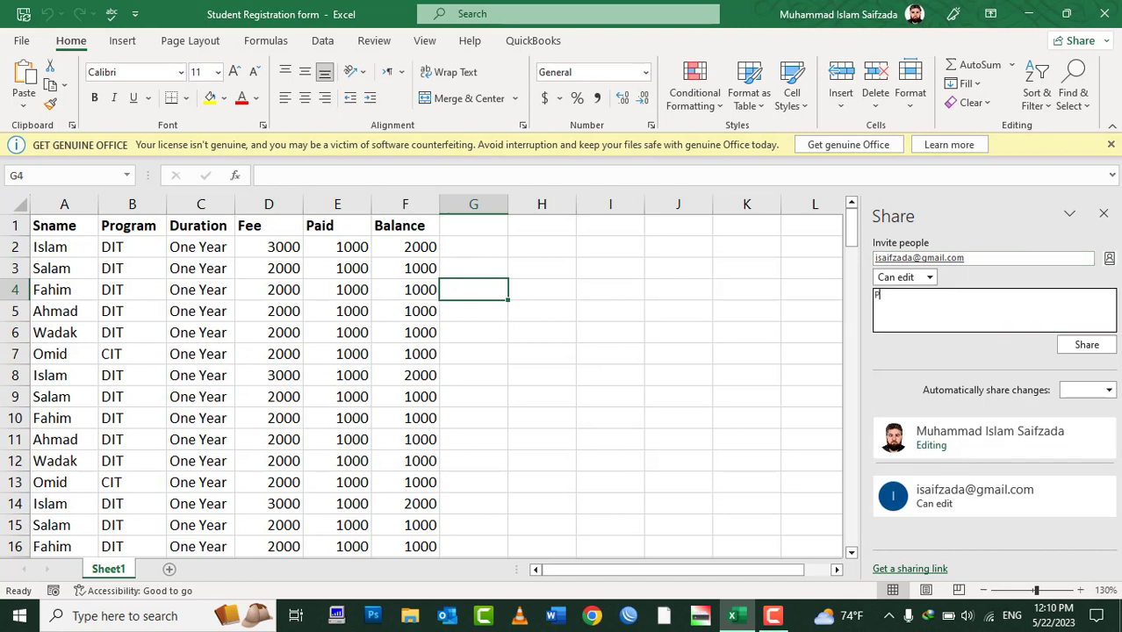
{"action": "key", "text": "BackSpace"}
{"action": "type", "text": "e"}
{"action": "type", "text": "ase D"}
{"action": "type", "text": "own"}
{"action": "key", "text": "BackSpace"}
{"action": "type", "text": "nl"}
{"action": "type", "text": "oad"}
{"action": "key", "text": "BackSpace"}
{"action": "key", "text": "BackSpace"}
{"action": "key", "text": "BackSpace"}
{"action": "key", "text": "BackSpace"}
{"action": "key", "text": "BackSpace"}
{"action": "type", "text": "n"}
{"action": "type", "text": "load the file"}
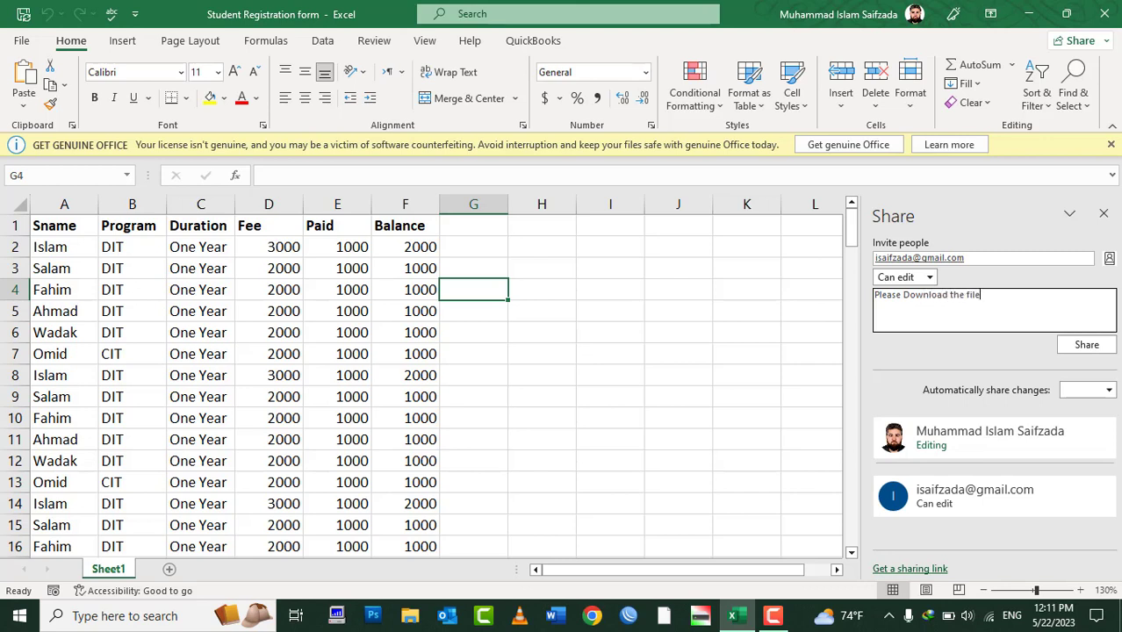
{"action": "type", "text": " fo"}
{"action": "type", "text": "om "}
{"action": "type", "text": "the shared "}
{"action": "type", "text": "link."}
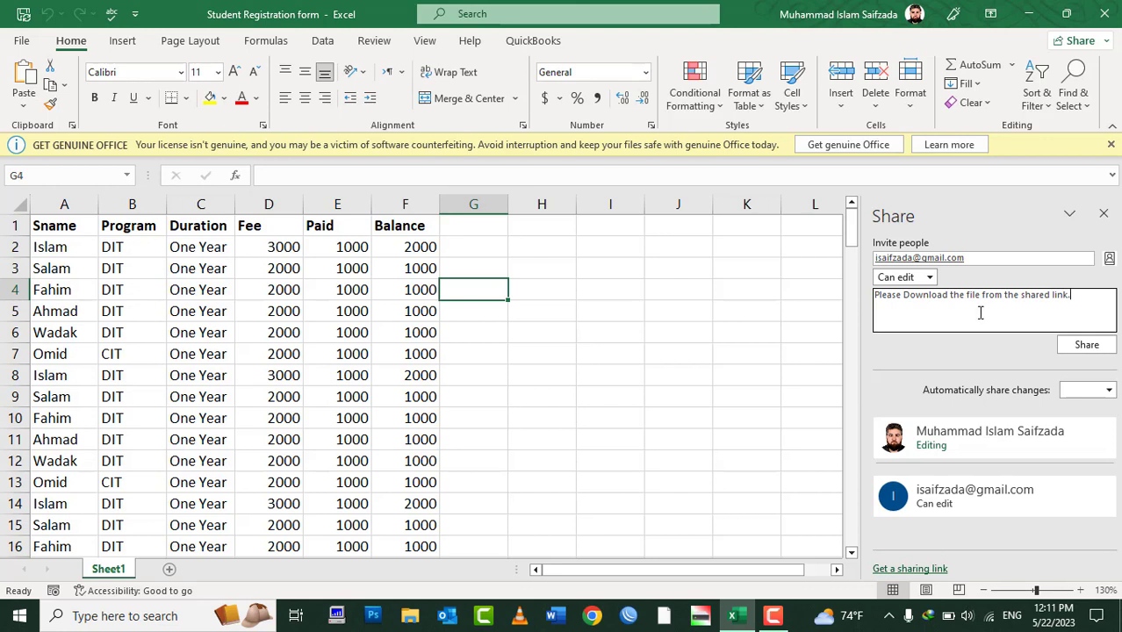
Step: Keep Can edit permission and send the invitation with the note
{"action": "left_click", "coordinate": [913, 278]}
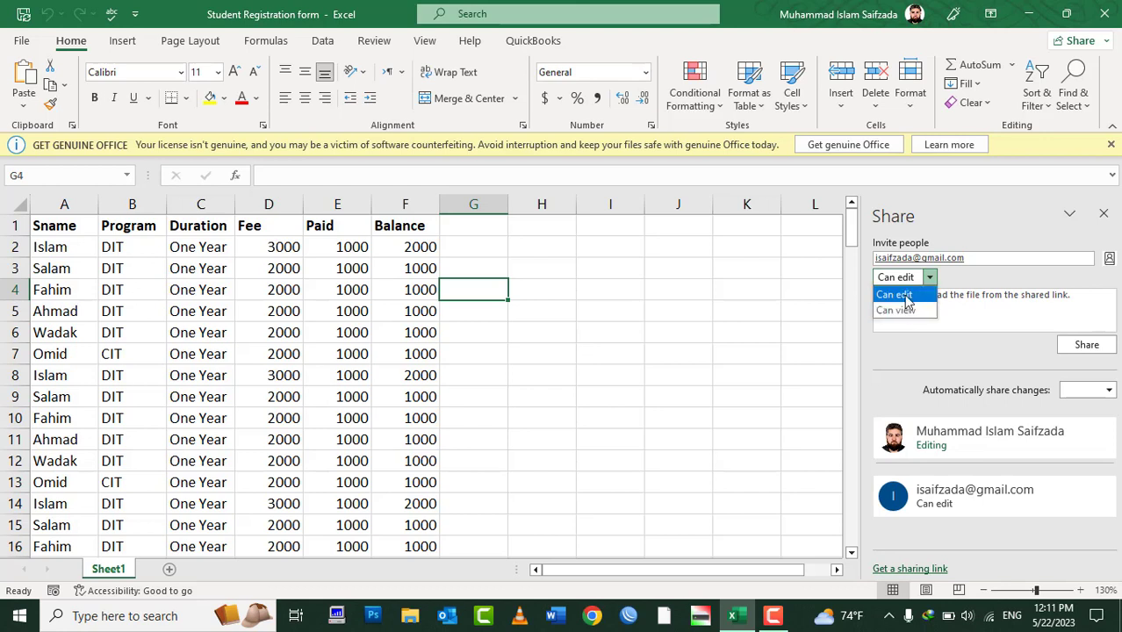
{"action": "left_click", "coordinate": [906, 300]}
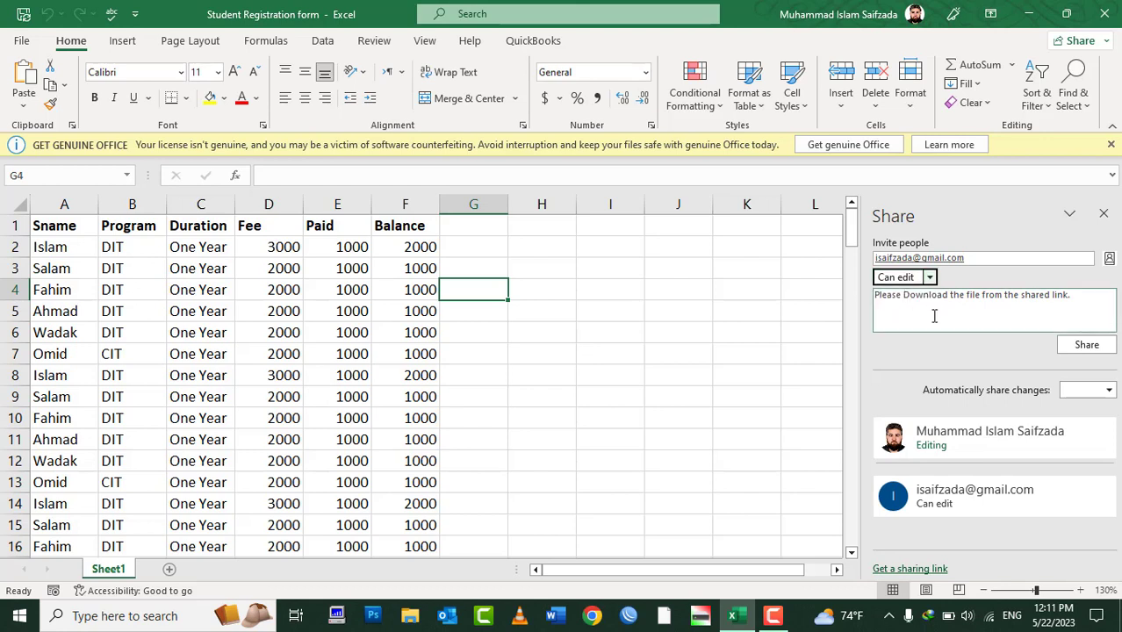
{"action": "left_click", "coordinate": [938, 317]}
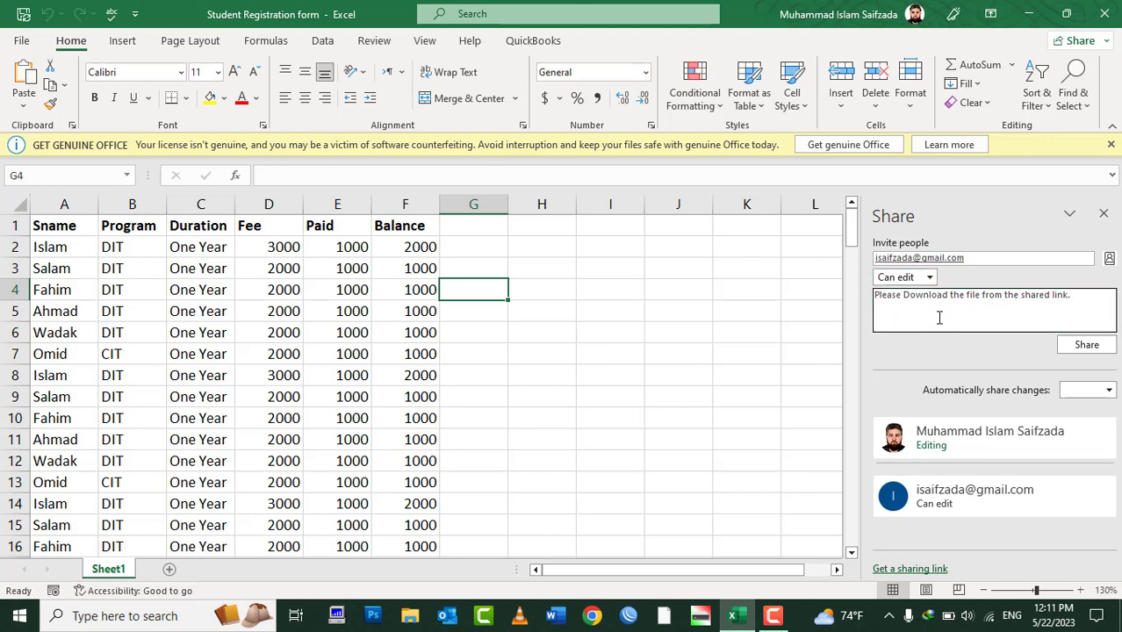
{"action": "left_click", "coordinate": [1081, 348]}
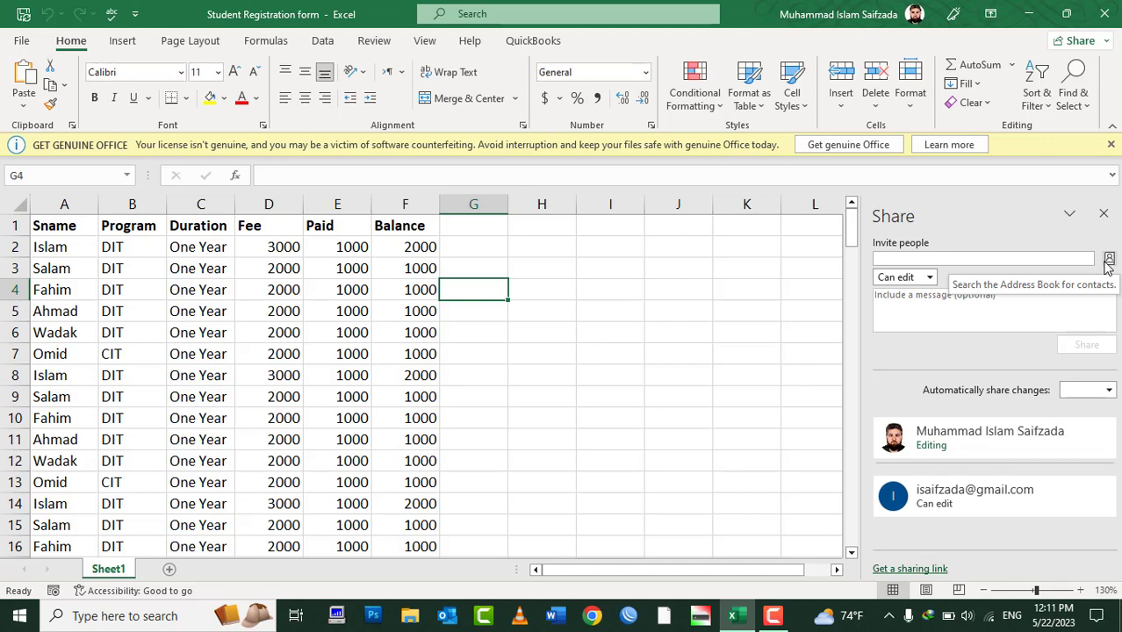
Step: Pick the work contact from the global address list as the invitee
{"action": "left_click", "coordinate": [1108, 261]}
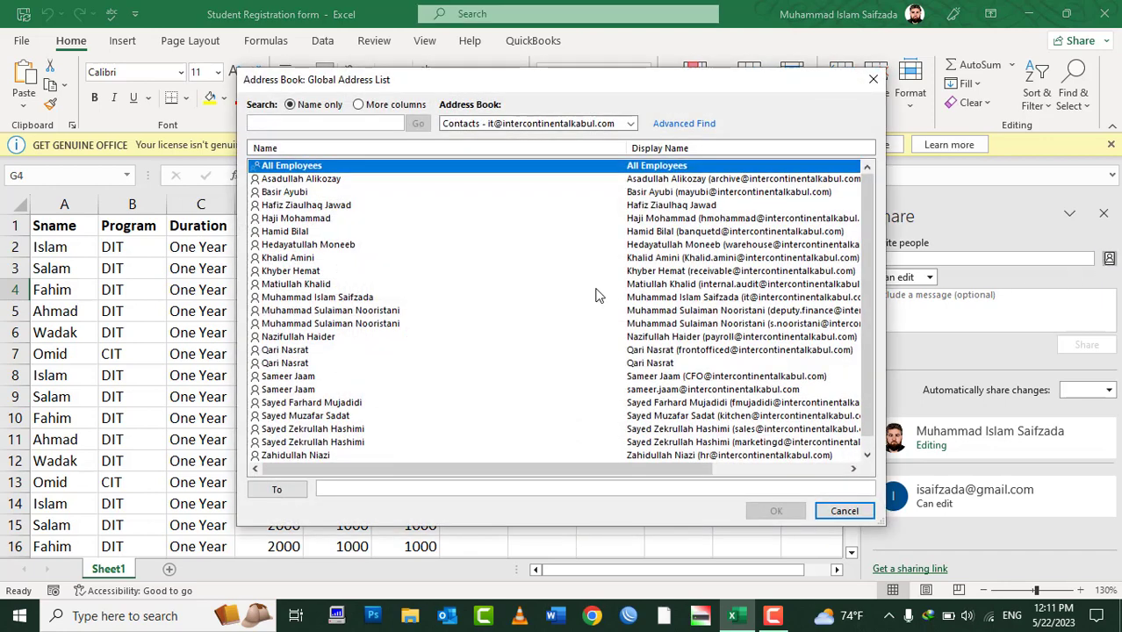
{"action": "scroll", "coordinate": [504, 309], "scroll_direction": "down", "scroll_amount": 1}
{"action": "scroll", "coordinate": [501, 314], "scroll_direction": "up", "scroll_amount": 1}
{"action": "scroll", "coordinate": [361, 361], "scroll_direction": "down", "scroll_amount": 1}
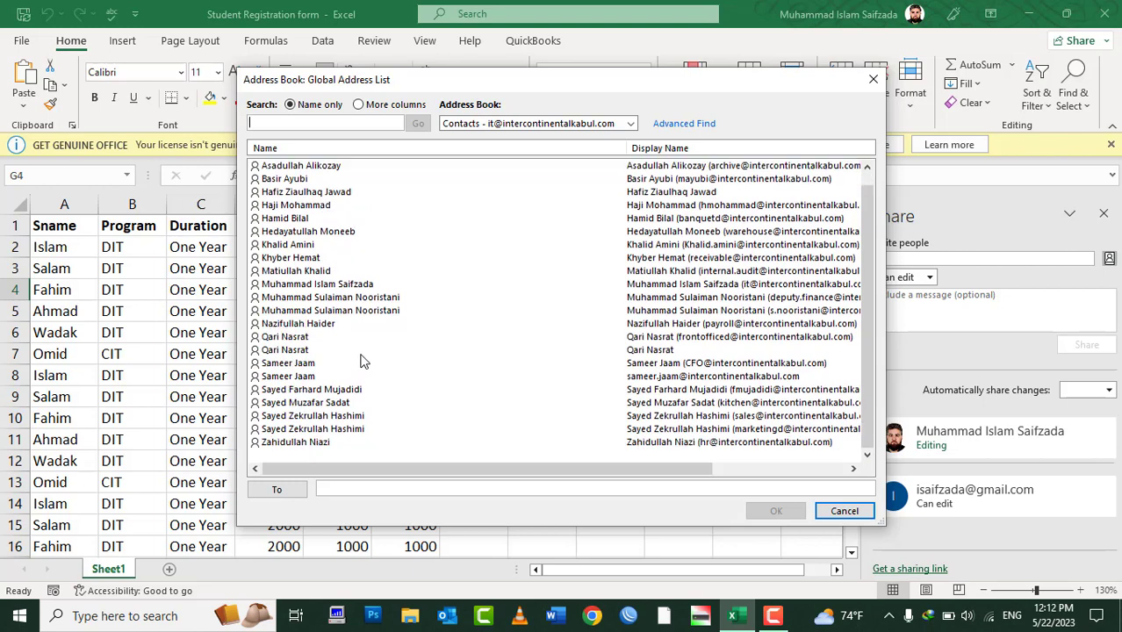
{"action": "key", "text": "Up"}
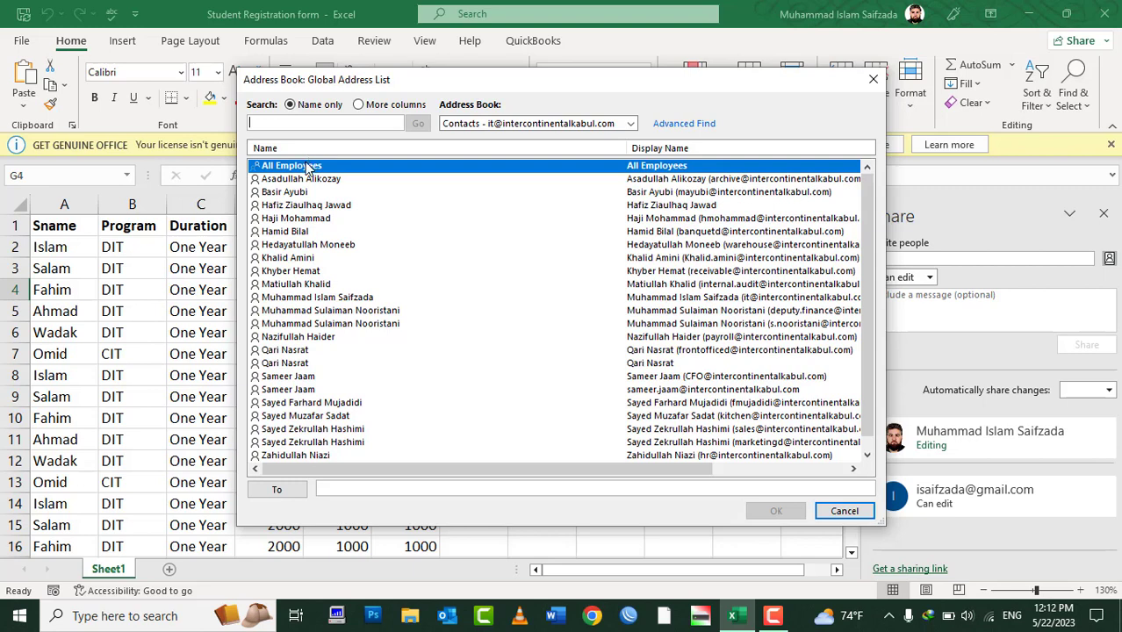
{"action": "double_click", "coordinate": [345, 299]}
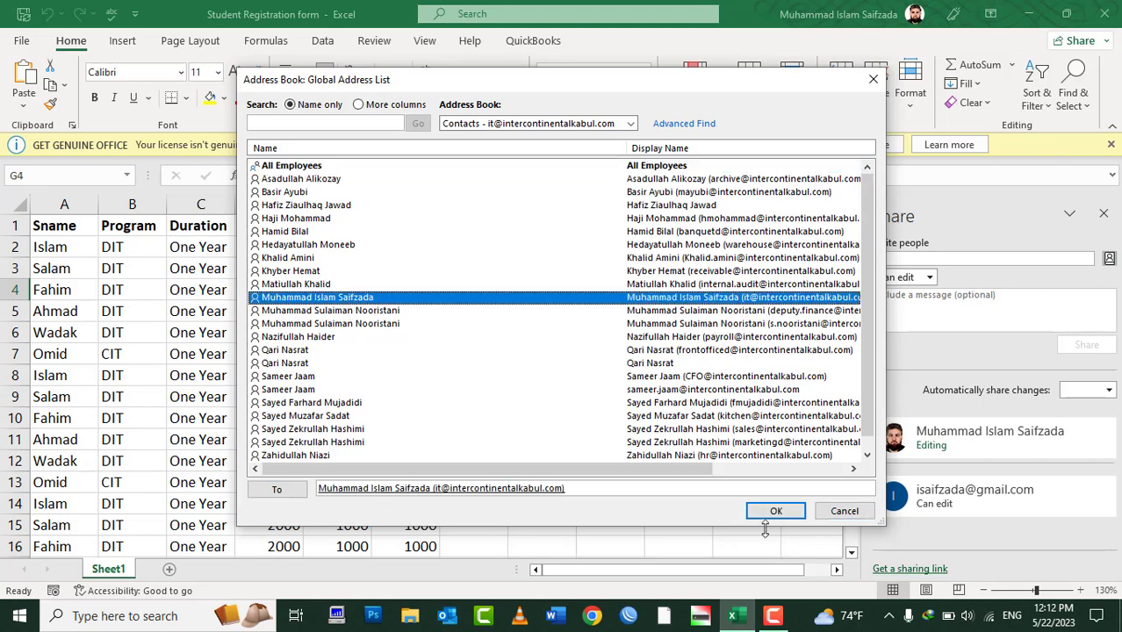
{"action": "left_click", "coordinate": [776, 511]}
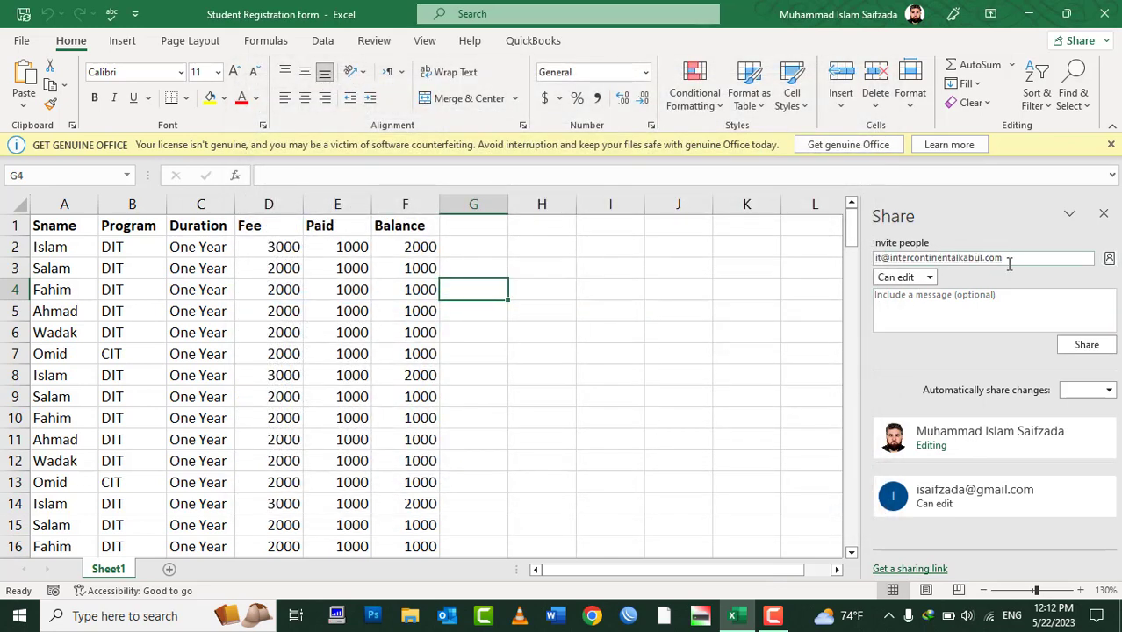
Step: Send the Can edit invitation to the work contact, close the contact card, and launch Outlook
{"action": "left_click", "coordinate": [1083, 346]}
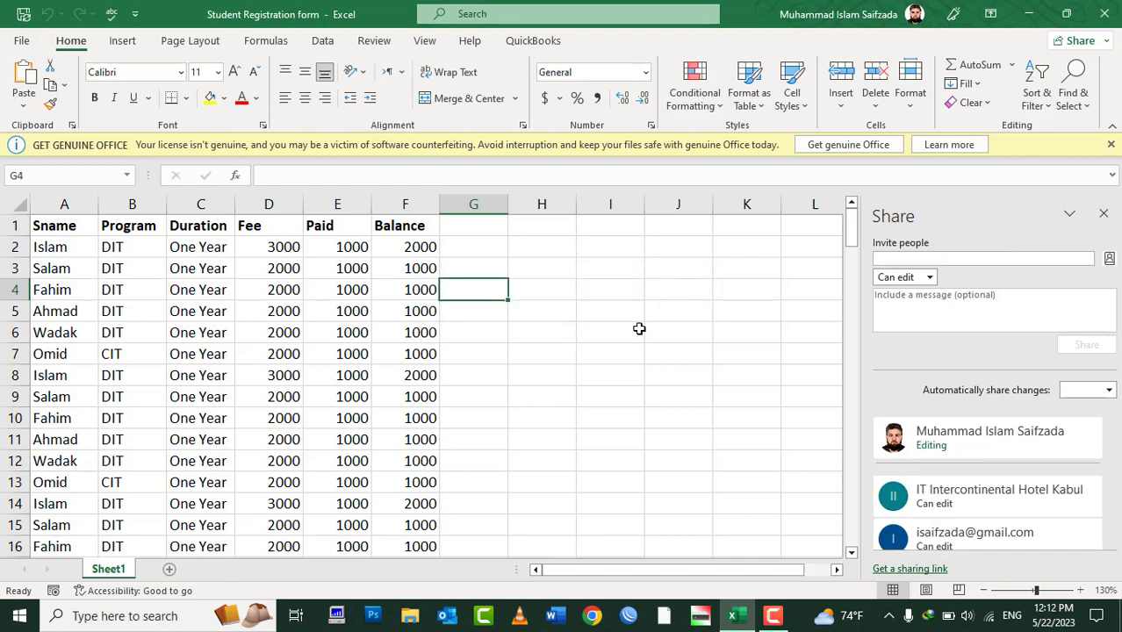
{"action": "scroll", "coordinate": [1000, 544], "scroll_direction": "down", "scroll_amount": 1}
{"action": "mouse_move", "coordinate": [1005, 544]}
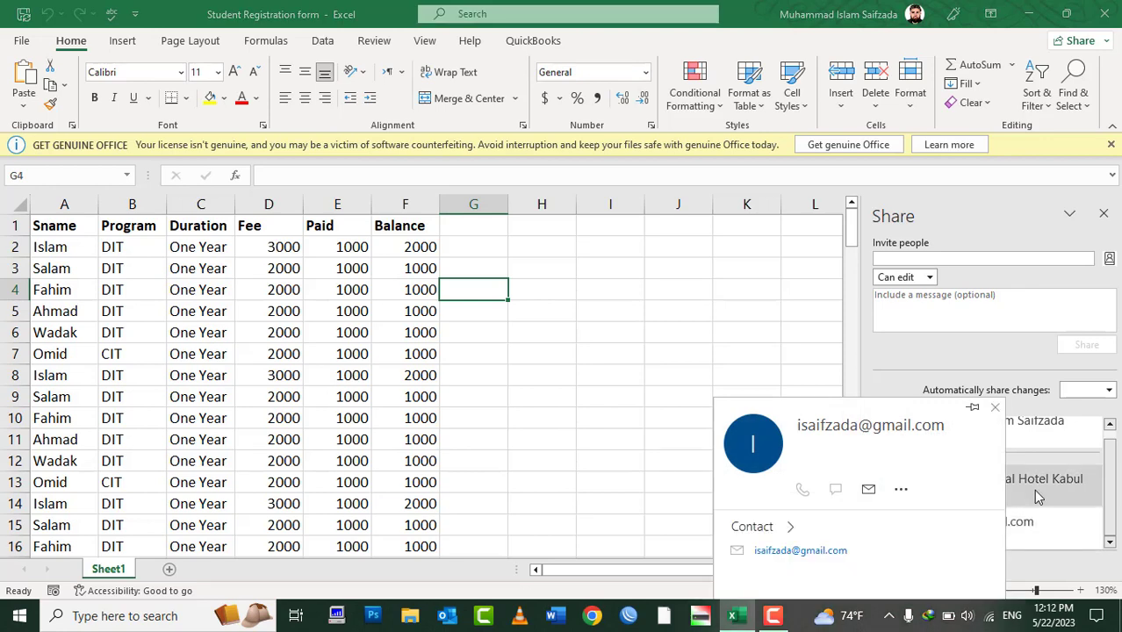
{"action": "left_click", "coordinate": [650, 319]}
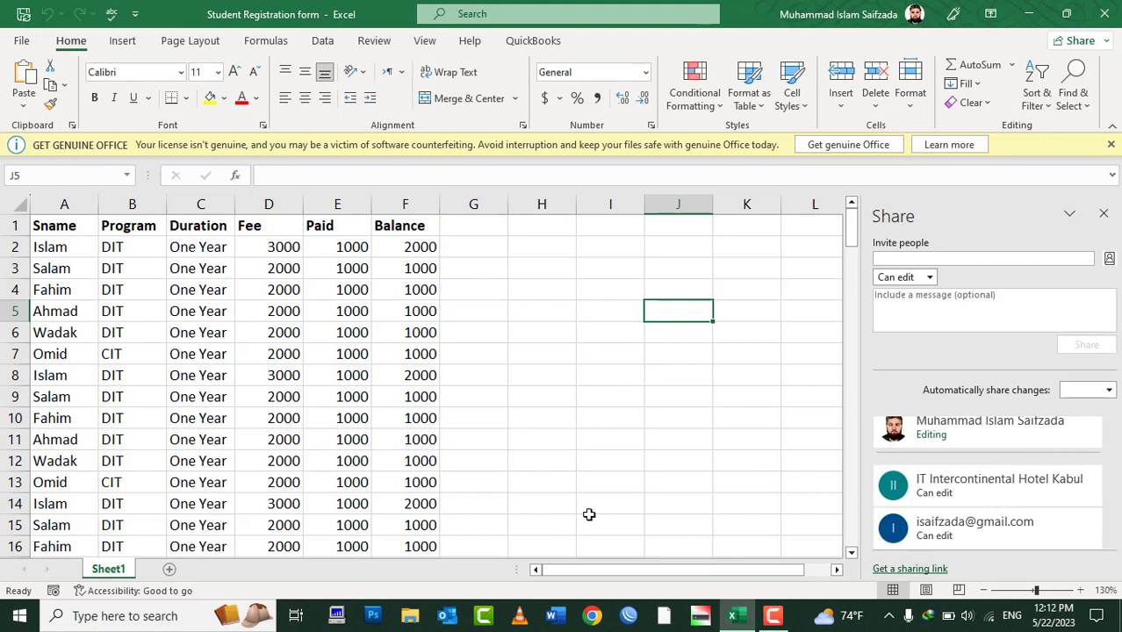
{"action": "left_click", "coordinate": [447, 615]}
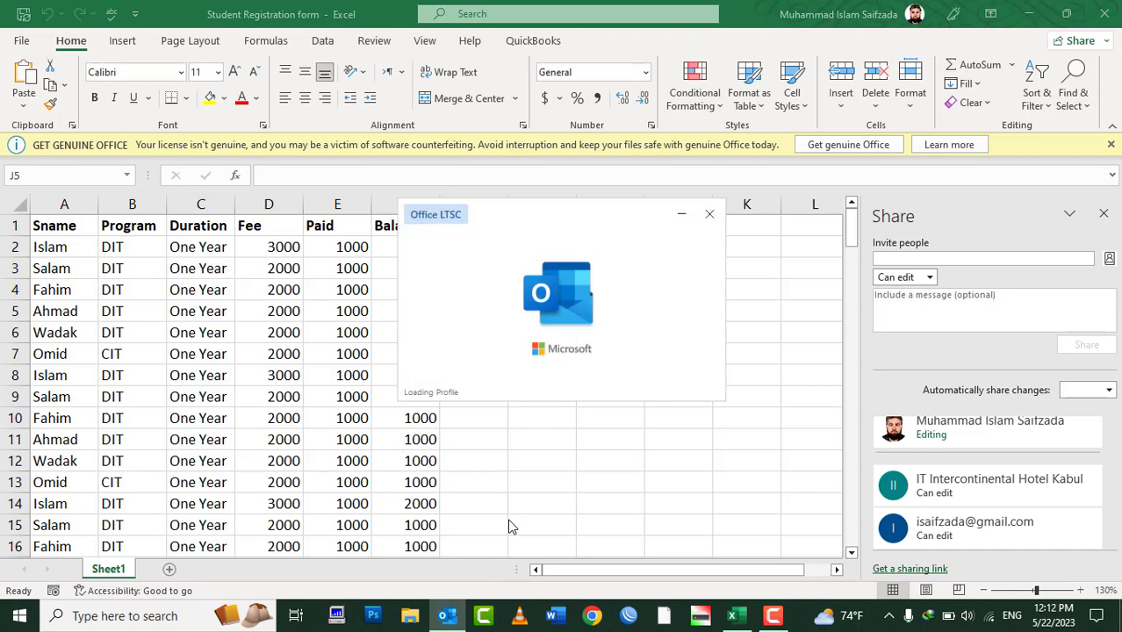
Step: In Chrome, go to gmail to reach the Google account chooser
{"action": "left_click", "coordinate": [590, 618]}
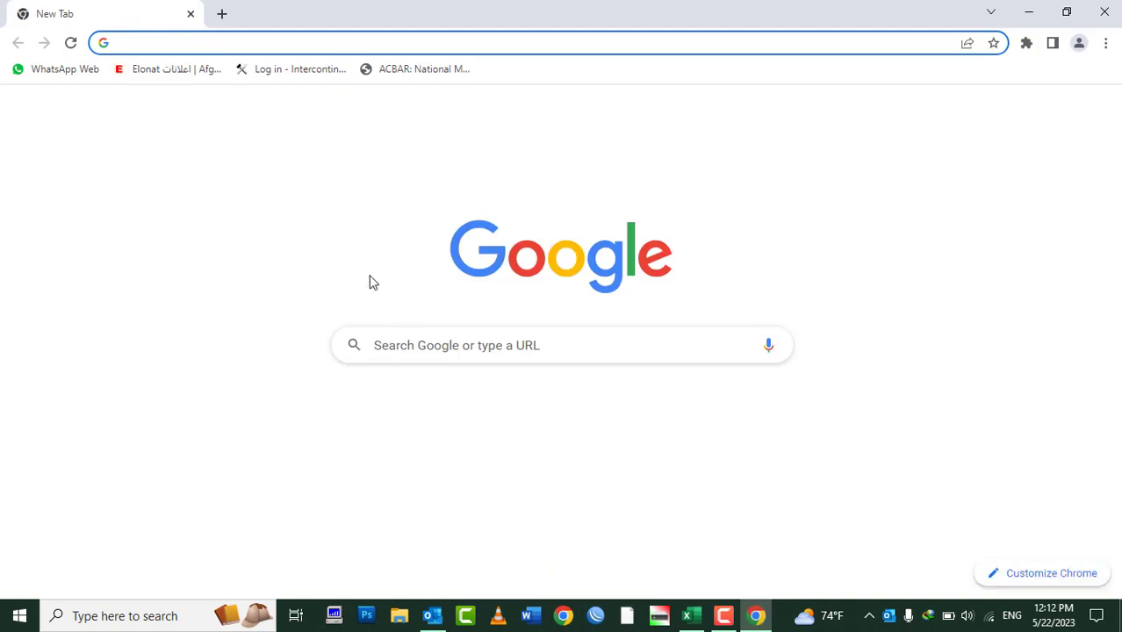
{"action": "type", "text": "gmail"}
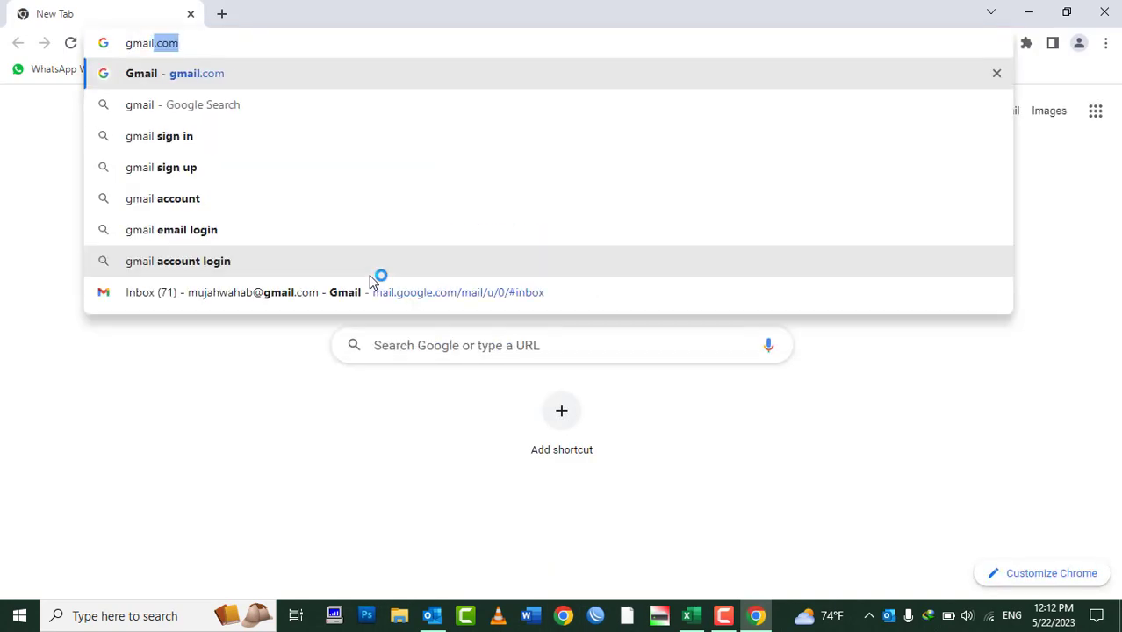
{"action": "key", "text": "Return"}
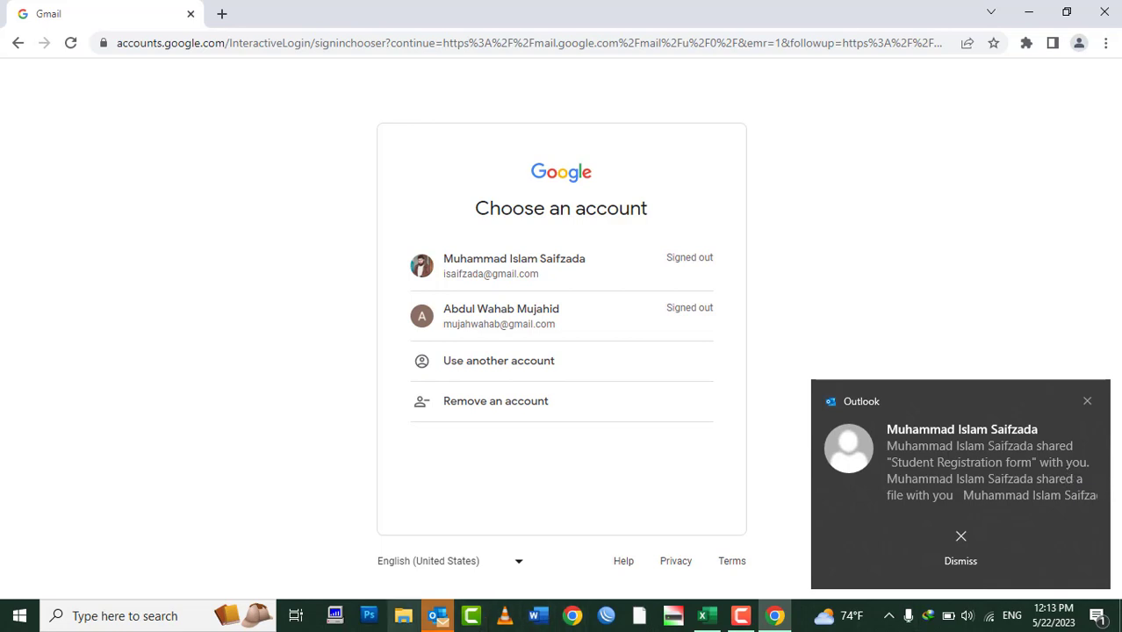
Step: View the newest Outlook message about the shared Student Registration form, then minimize Outlook
{"action": "left_click", "coordinate": [440, 619]}
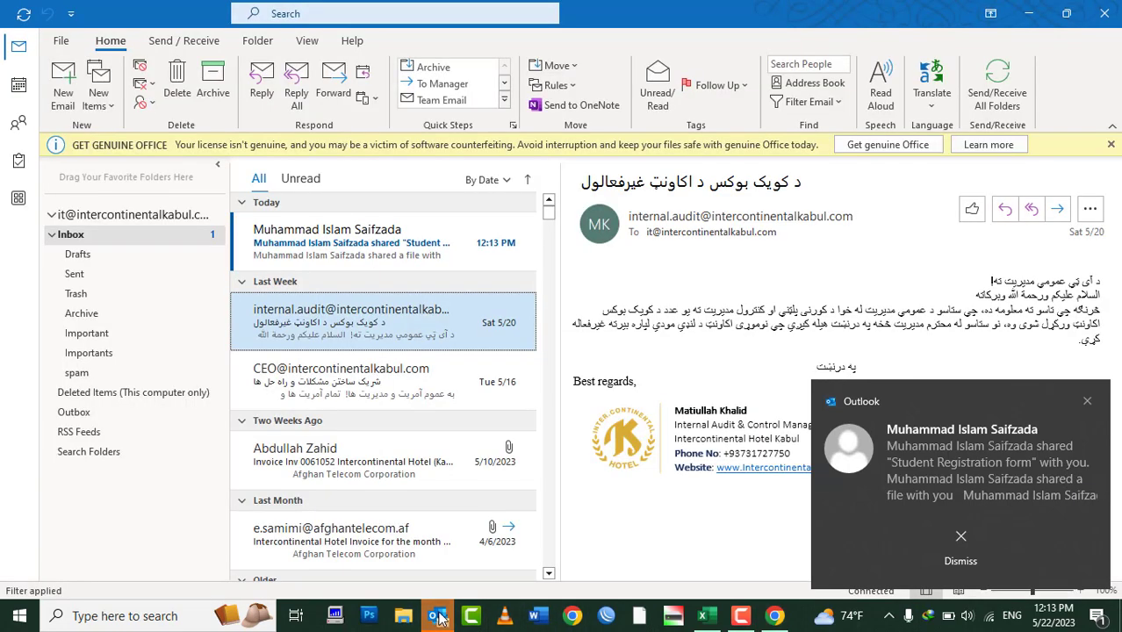
{"action": "left_click", "coordinate": [328, 250]}
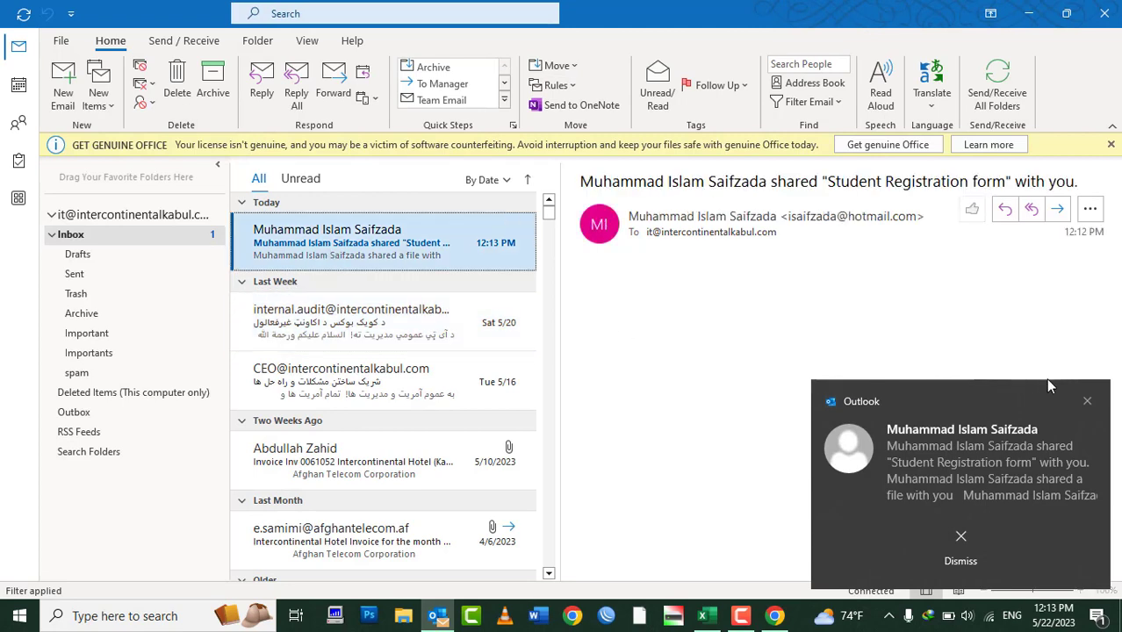
{"action": "left_click", "coordinate": [1085, 402]}
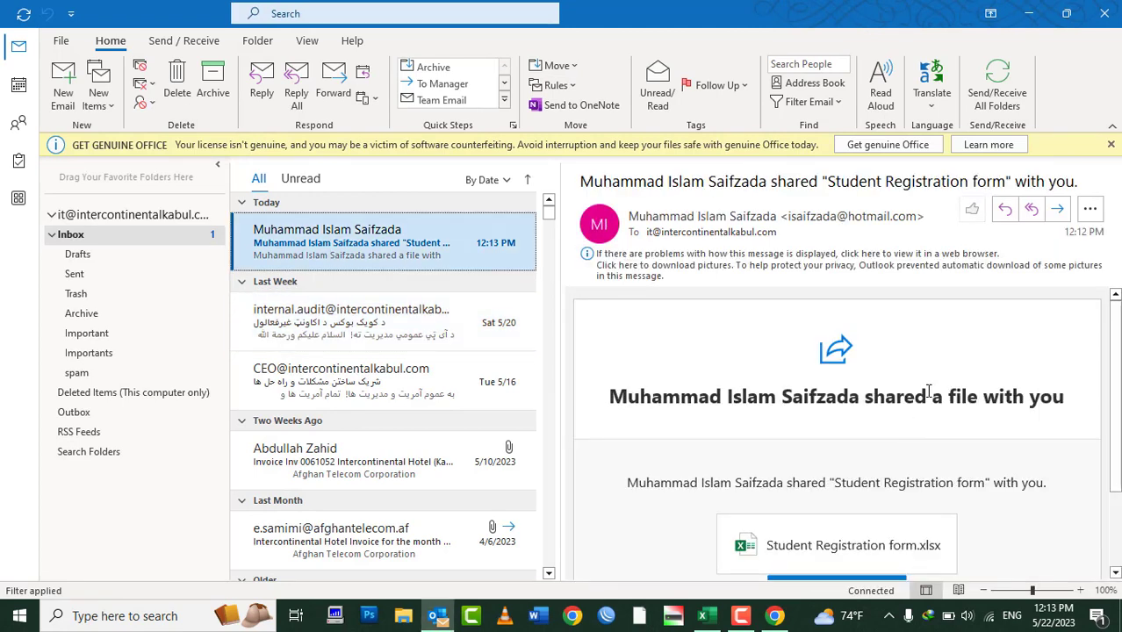
{"action": "scroll", "coordinate": [932, 389], "scroll_direction": "down", "scroll_amount": 1}
{"action": "scroll", "coordinate": [932, 389], "scroll_direction": "down", "scroll_amount": 1}
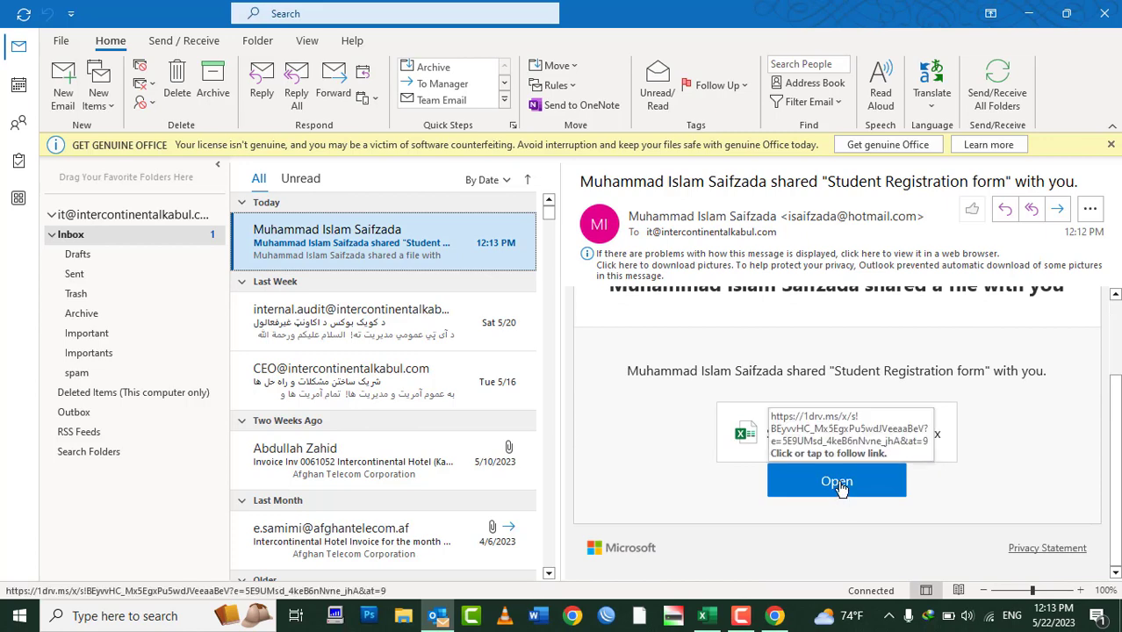
{"action": "scroll", "coordinate": [813, 470], "scroll_direction": "up", "scroll_amount": 1}
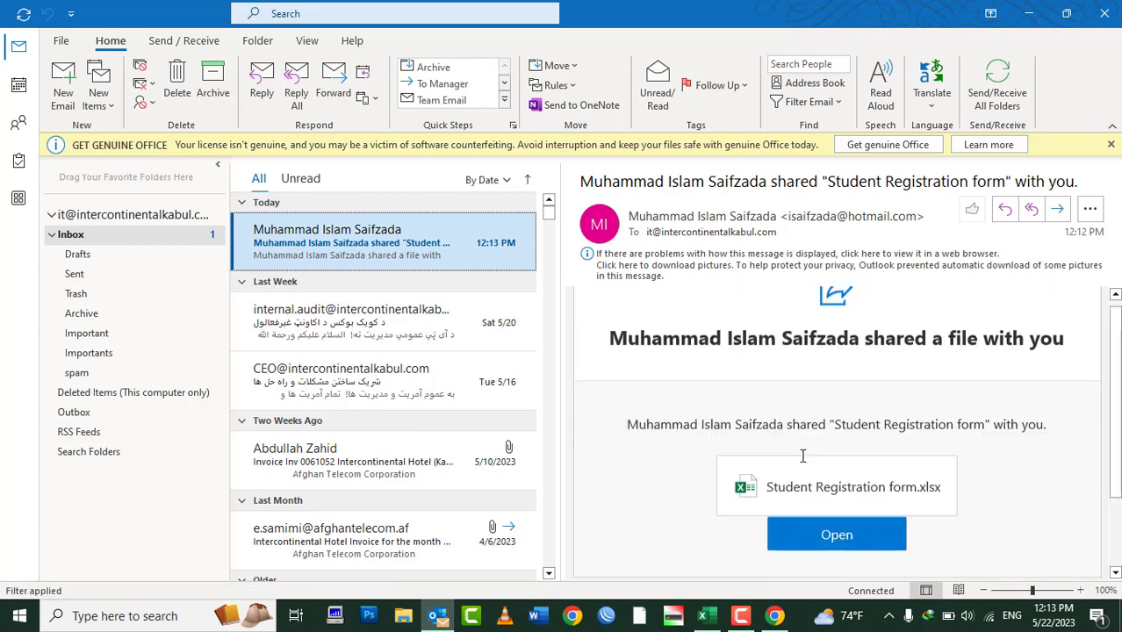
{"action": "scroll", "coordinate": [764, 492], "scroll_direction": "up", "scroll_amount": 1}
{"action": "left_click", "coordinate": [438, 615]}
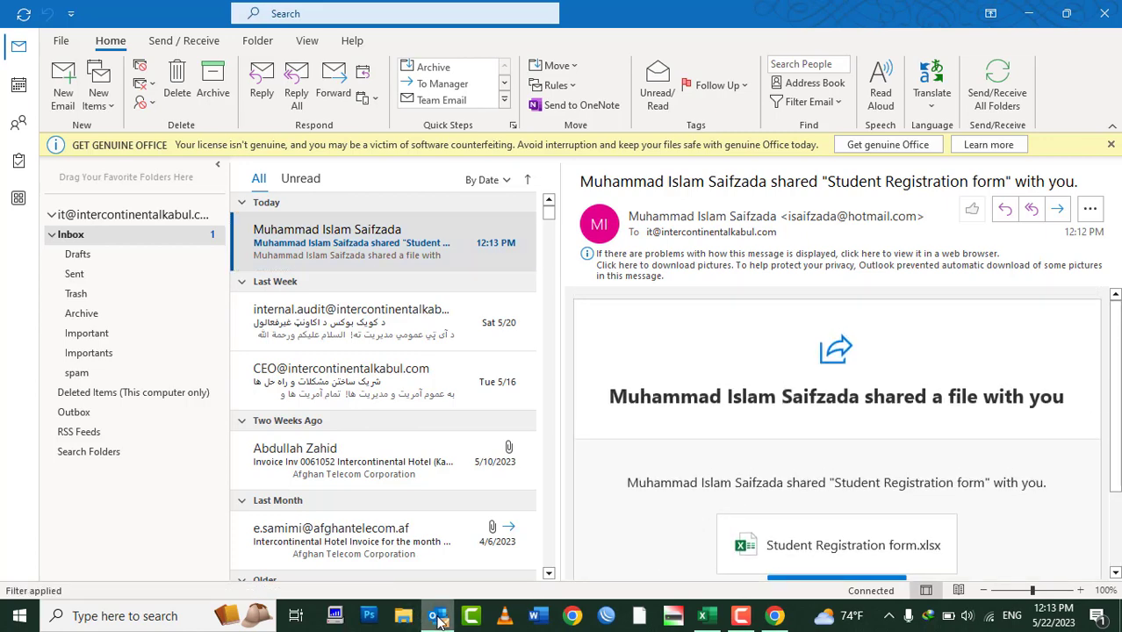
Step: Sign in to Gmail with the first listed Google account and its password
{"action": "left_click", "coordinate": [496, 274]}
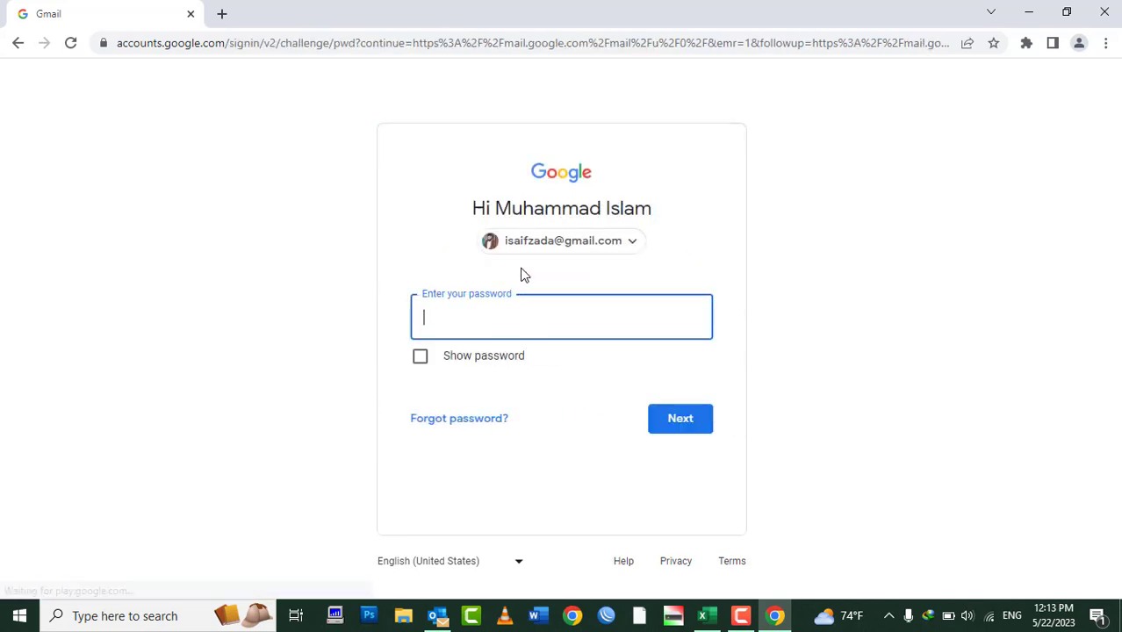
{"action": "type", "text": "•"}
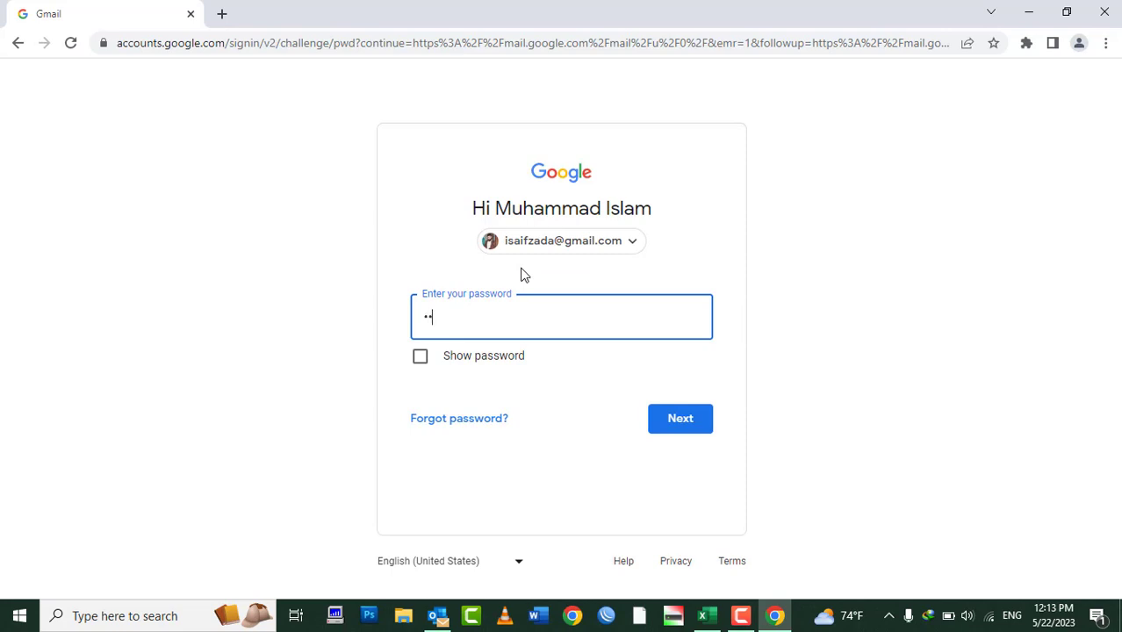
{"action": "type", "text": "•••••••"}
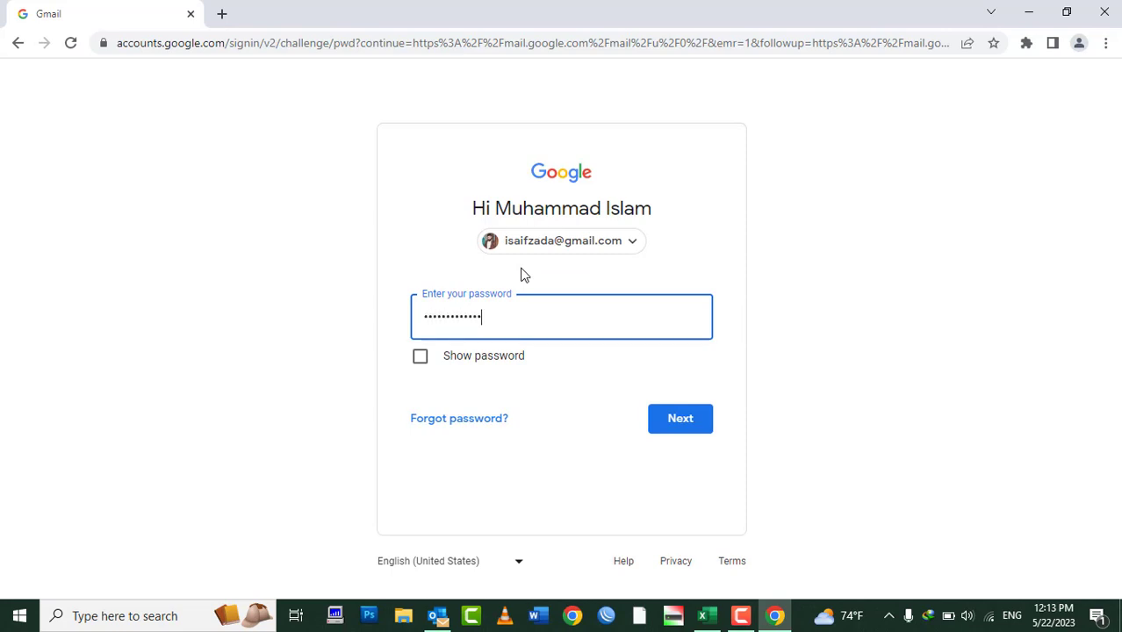
{"action": "key", "text": "Return"}
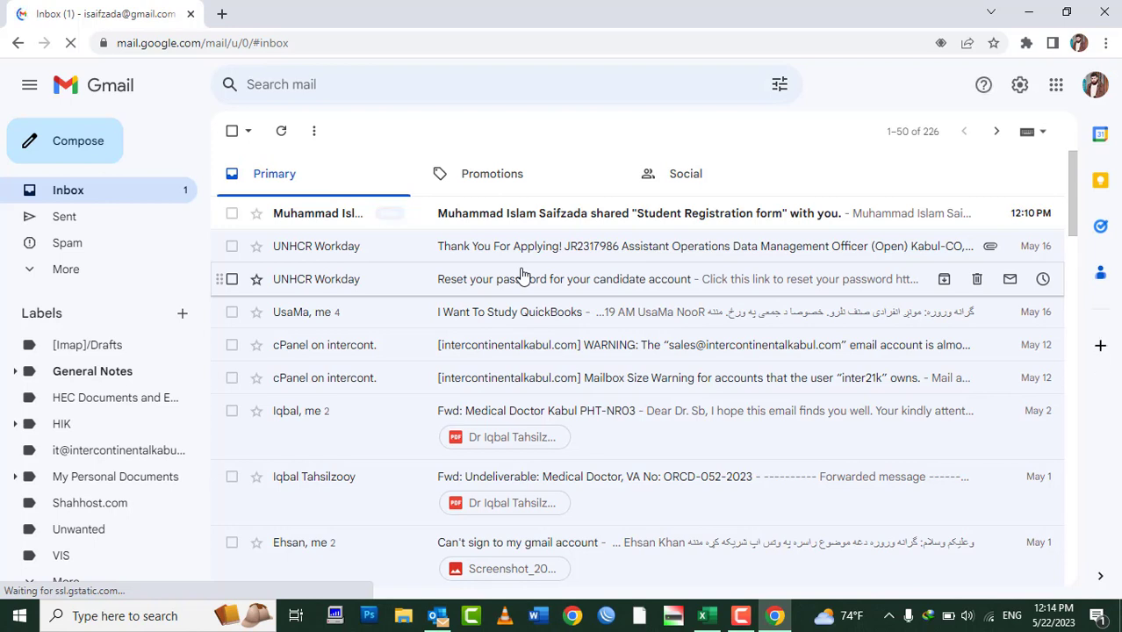
Step: Open the Student Registration form share email, skim it, and go back to the inbox
{"action": "left_click", "coordinate": [350, 218]}
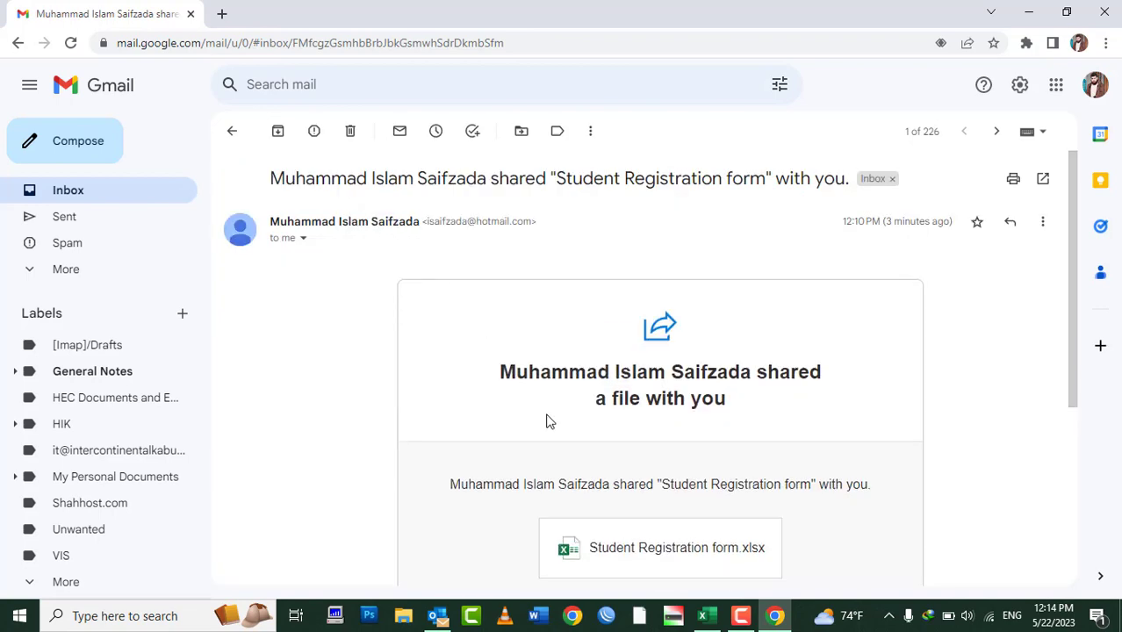
{"action": "scroll", "coordinate": [553, 448], "scroll_direction": "down", "scroll_amount": 3}
{"action": "scroll", "coordinate": [621, 297], "scroll_direction": "up", "scroll_amount": 2}
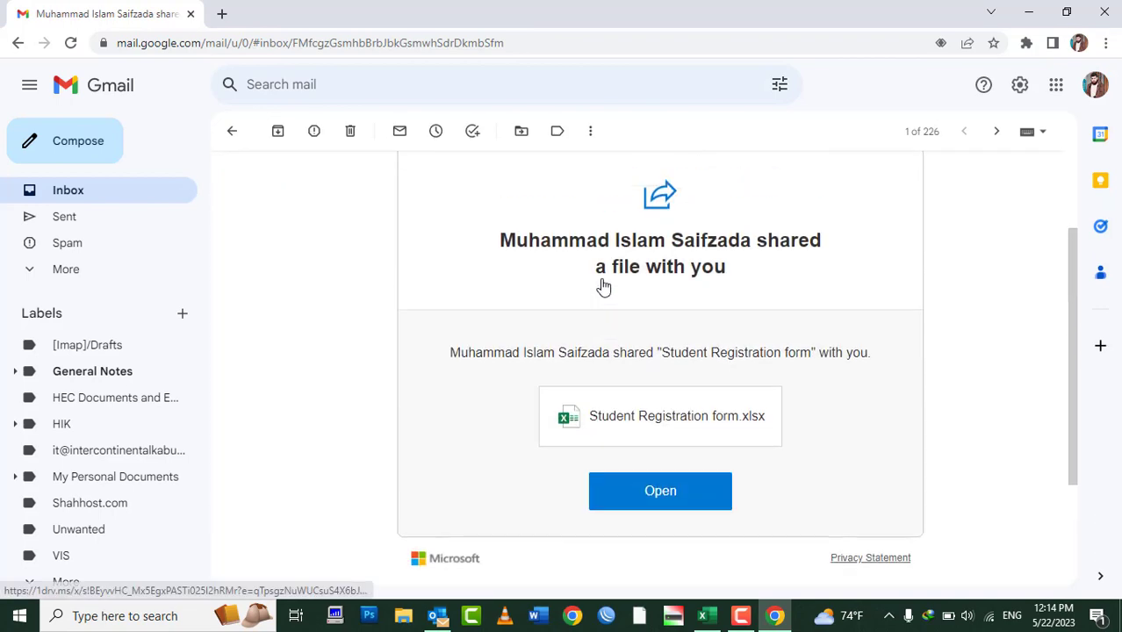
{"action": "scroll", "coordinate": [606, 294], "scroll_direction": "up", "scroll_amount": 2}
{"action": "scroll", "coordinate": [650, 426], "scroll_direction": "down", "scroll_amount": 2}
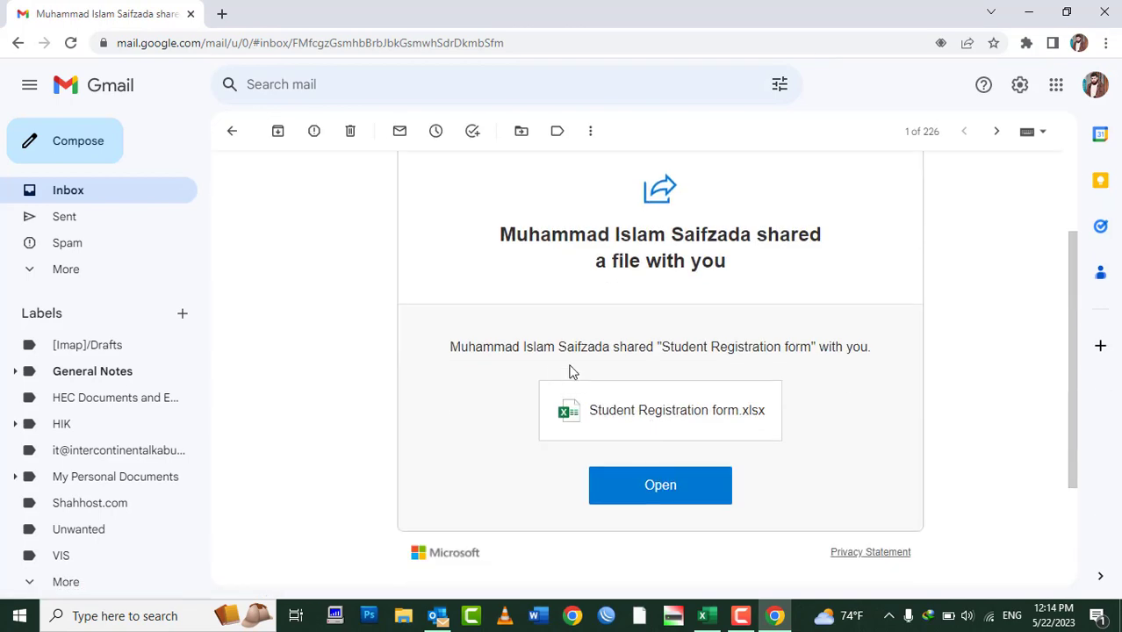
{"action": "left_click", "coordinate": [228, 138]}
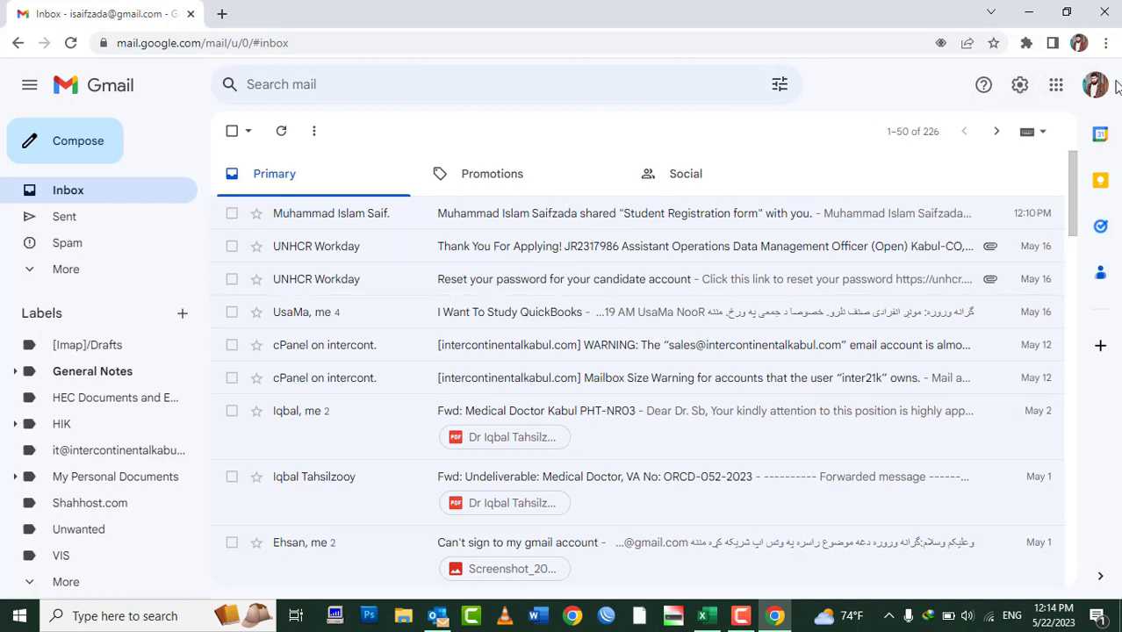
Step: Reopen the share email, view Student Registration form.xlsx online, then close that tab
{"action": "left_click", "coordinate": [667, 220]}
{"action": "scroll", "coordinate": [676, 421], "scroll_direction": "down", "scroll_amount": 3}
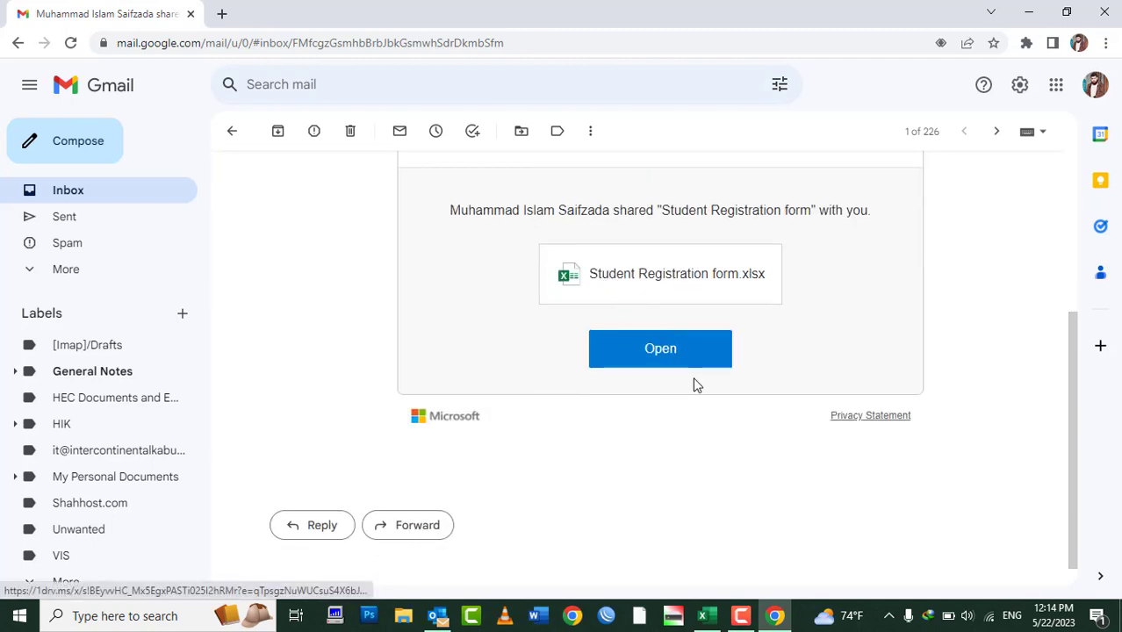
{"action": "left_click", "coordinate": [679, 355]}
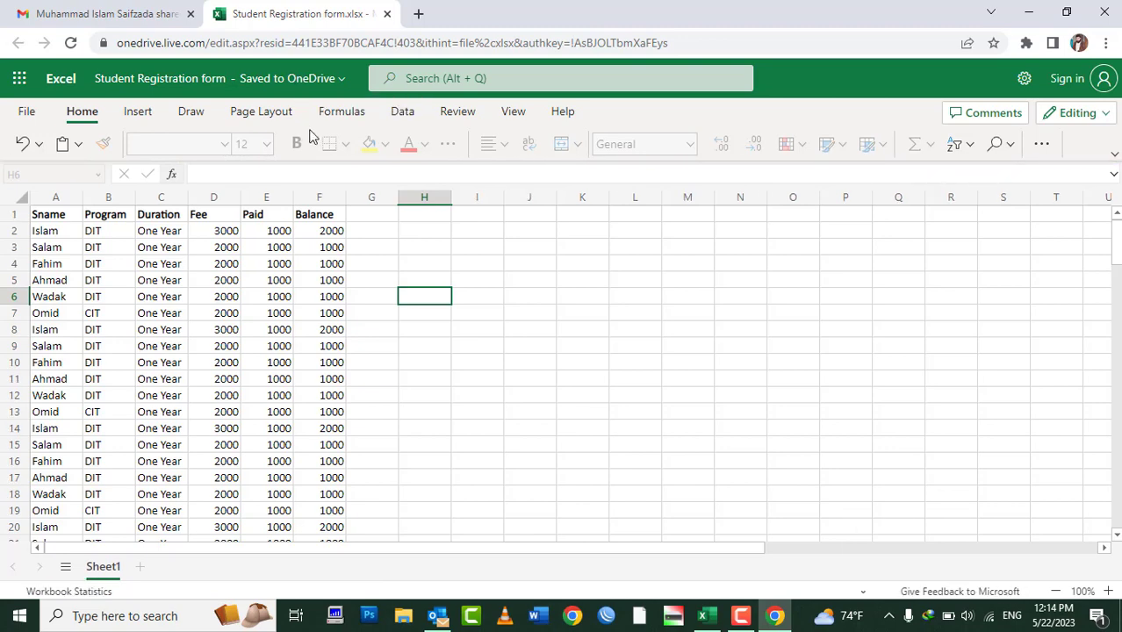
{"action": "left_click", "coordinate": [387, 13]}
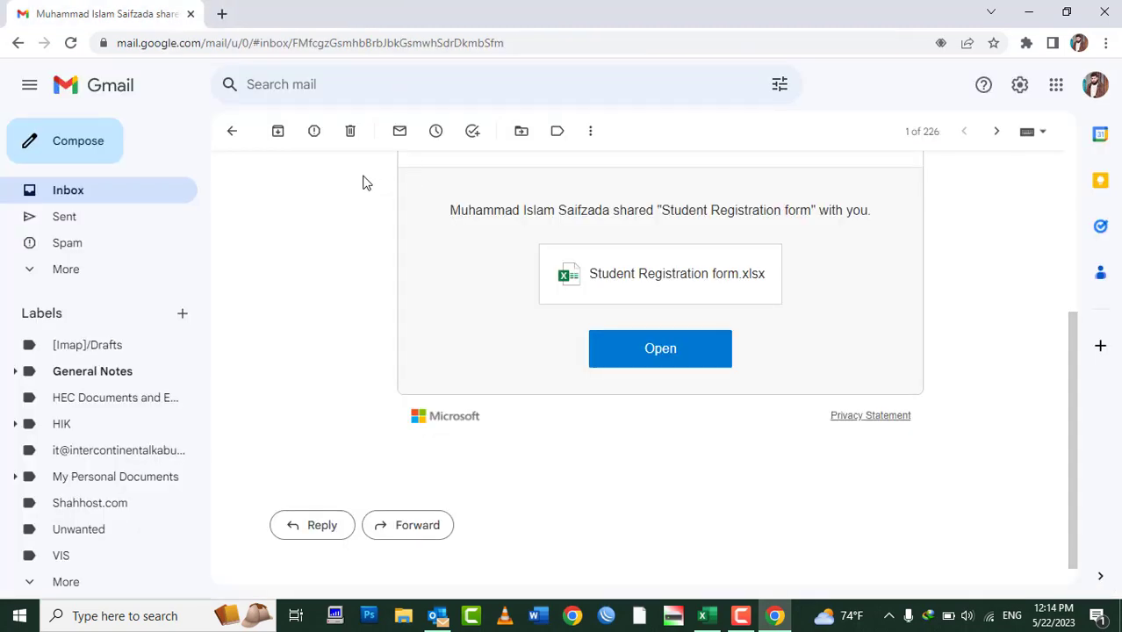
Step: Trash the Student Registration form share email, then sign out from the Google account menu
{"action": "left_click", "coordinate": [350, 131]}
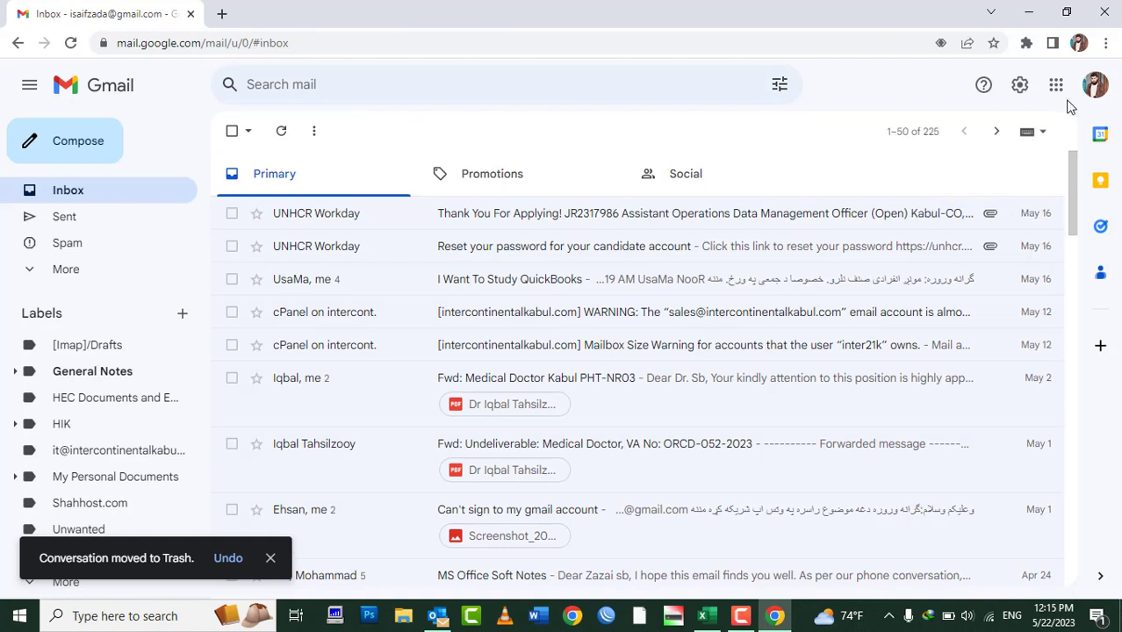
{"action": "left_click", "coordinate": [1095, 85]}
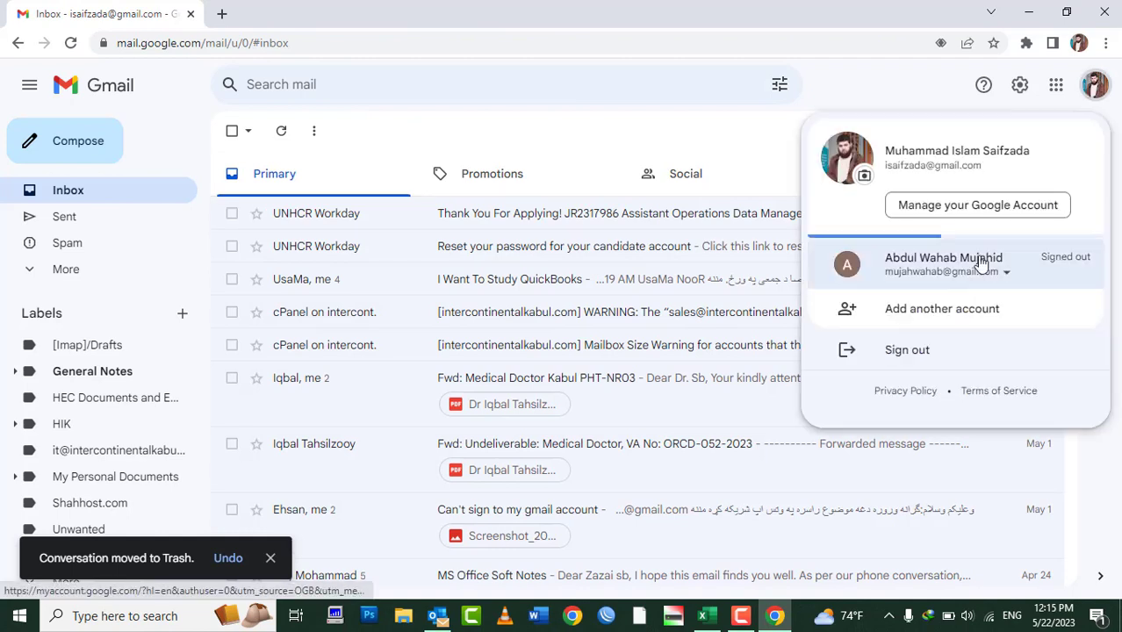
{"action": "left_click", "coordinate": [915, 356]}
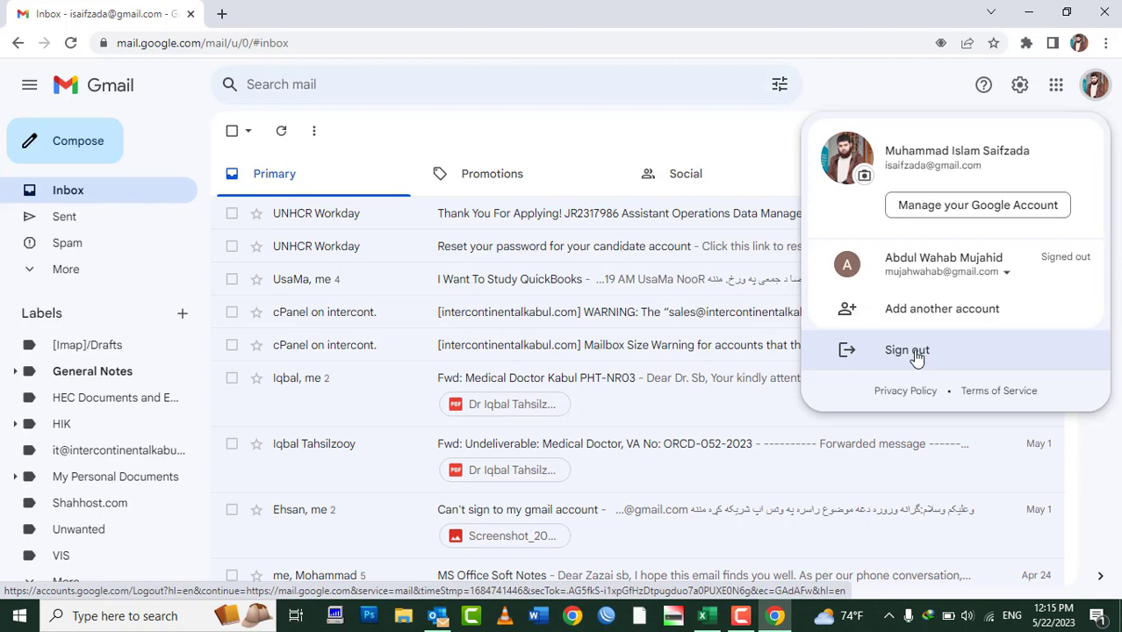
{"action": "left_click", "coordinate": [916, 351]}
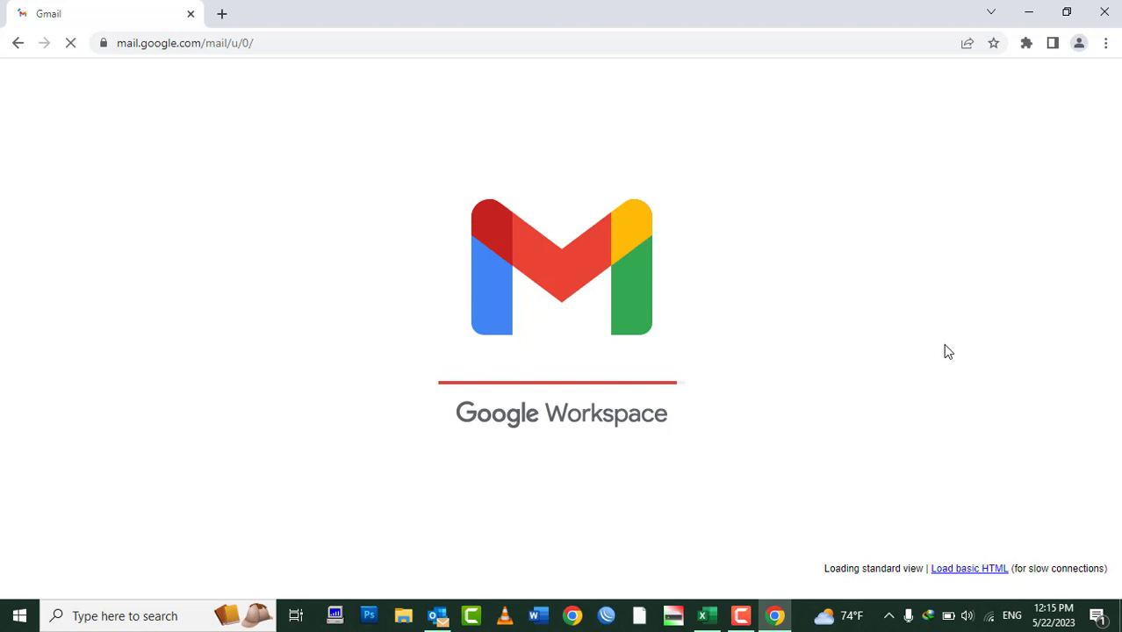
Step: Close Chrome, close Excel's Share pane and Get Genuine Office bar, and show the File Home page
{"action": "left_click", "coordinate": [1099, 12]}
{"action": "left_click", "coordinate": [534, 291]}
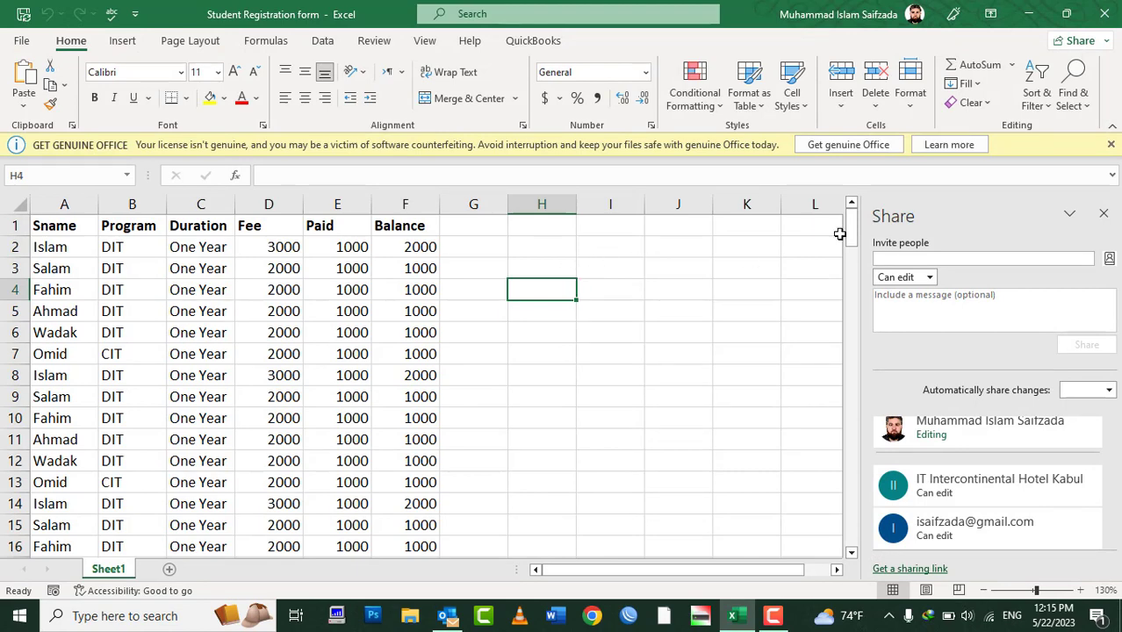
{"action": "left_click", "coordinate": [1104, 214]}
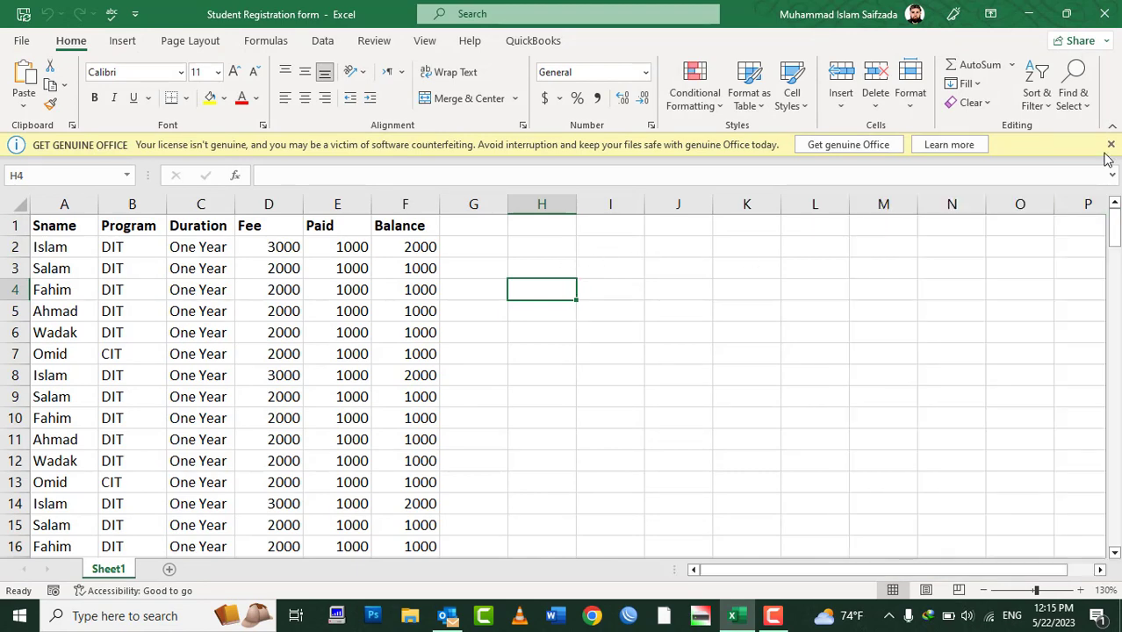
{"action": "left_click", "coordinate": [1111, 144]}
{"action": "left_click", "coordinate": [246, 283]}
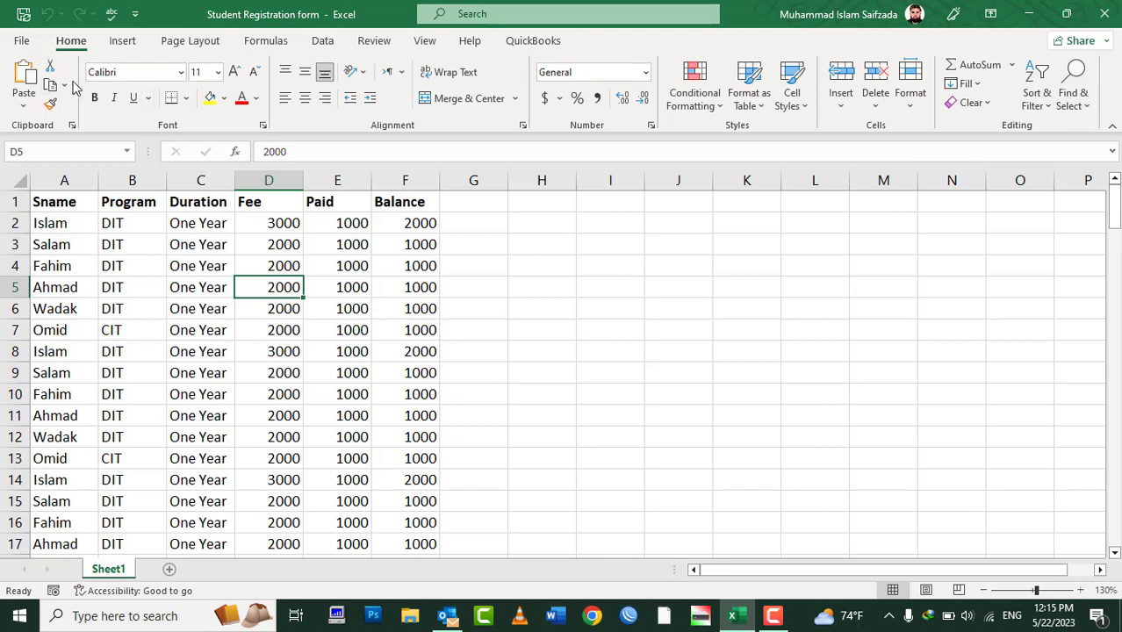
{"action": "left_click", "coordinate": [23, 42]}
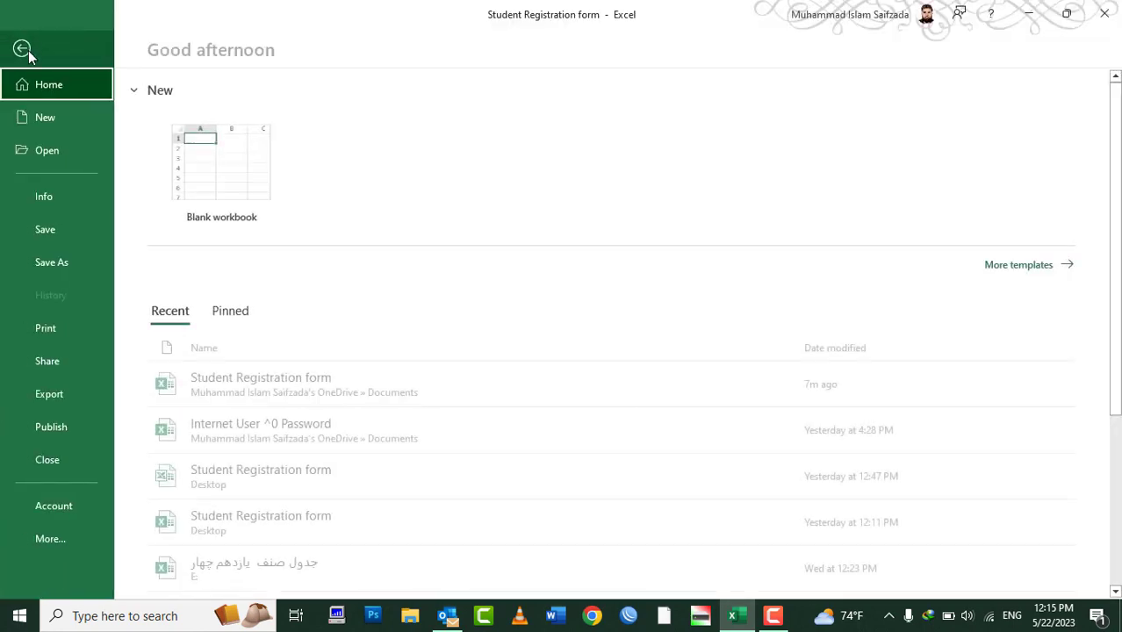
{"action": "left_click", "coordinate": [30, 433]}
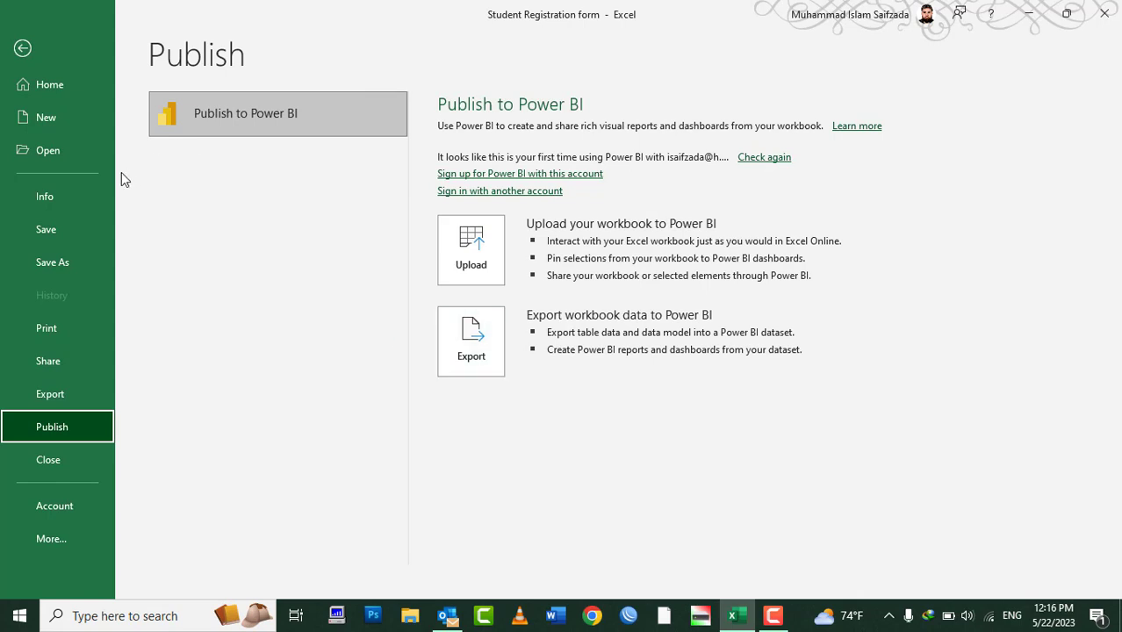
{"action": "left_click", "coordinate": [78, 510]}
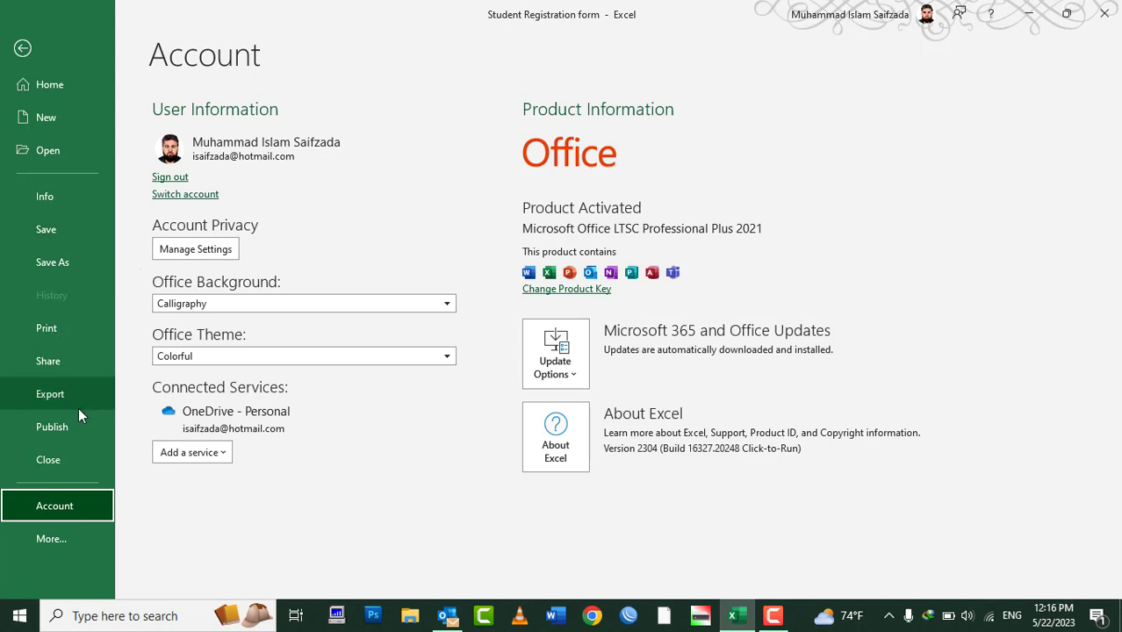
{"action": "left_click", "coordinate": [67, 429]}
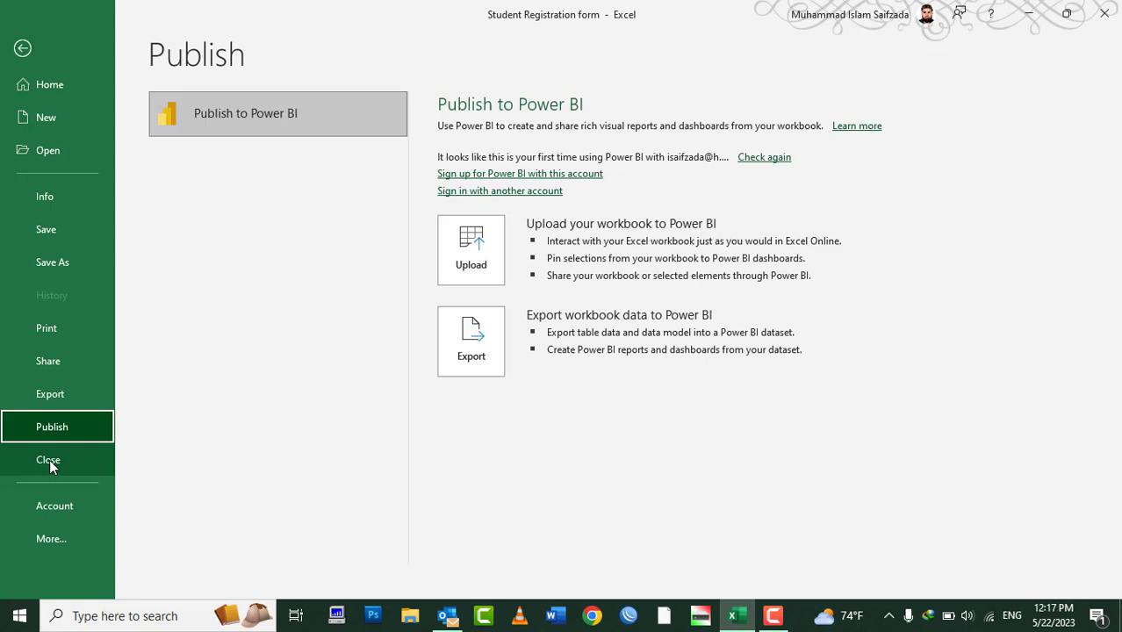
{"action": "key", "text": "Escape"}
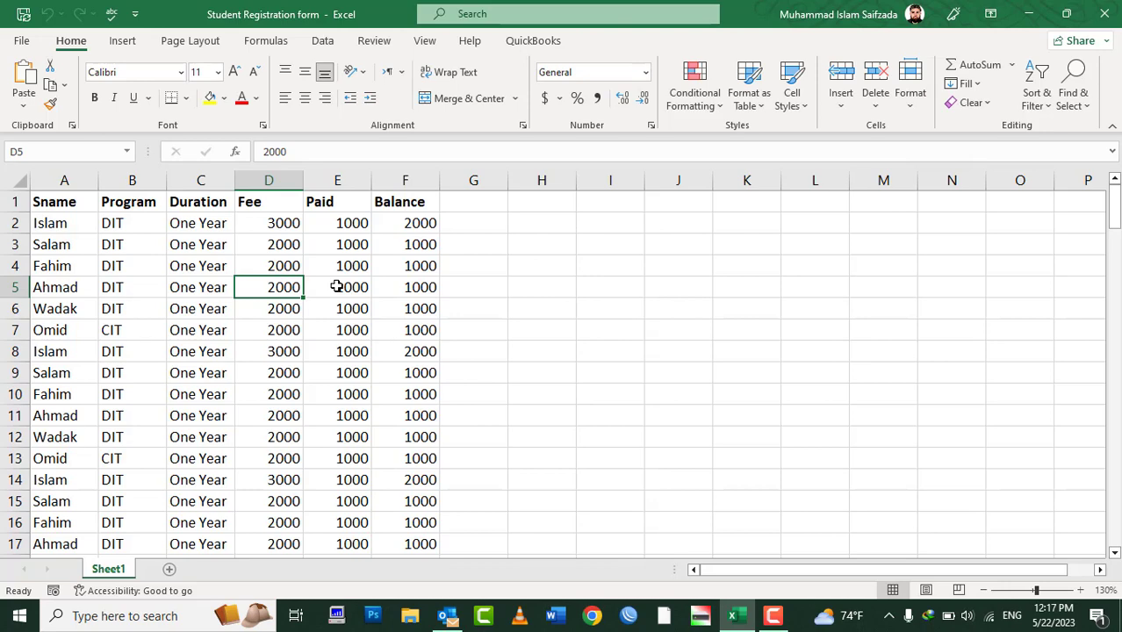
Step: Close the Student Registration form workbook from the File backstage and open the Windows Run dialog
{"action": "left_click", "coordinate": [23, 41]}
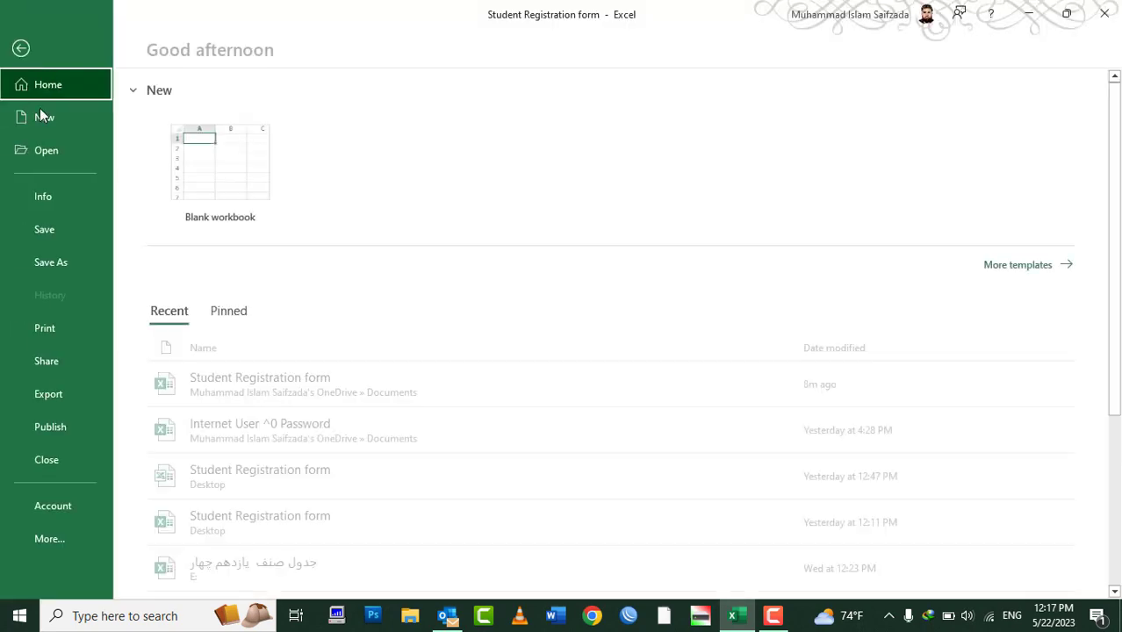
{"action": "left_click", "coordinate": [46, 460]}
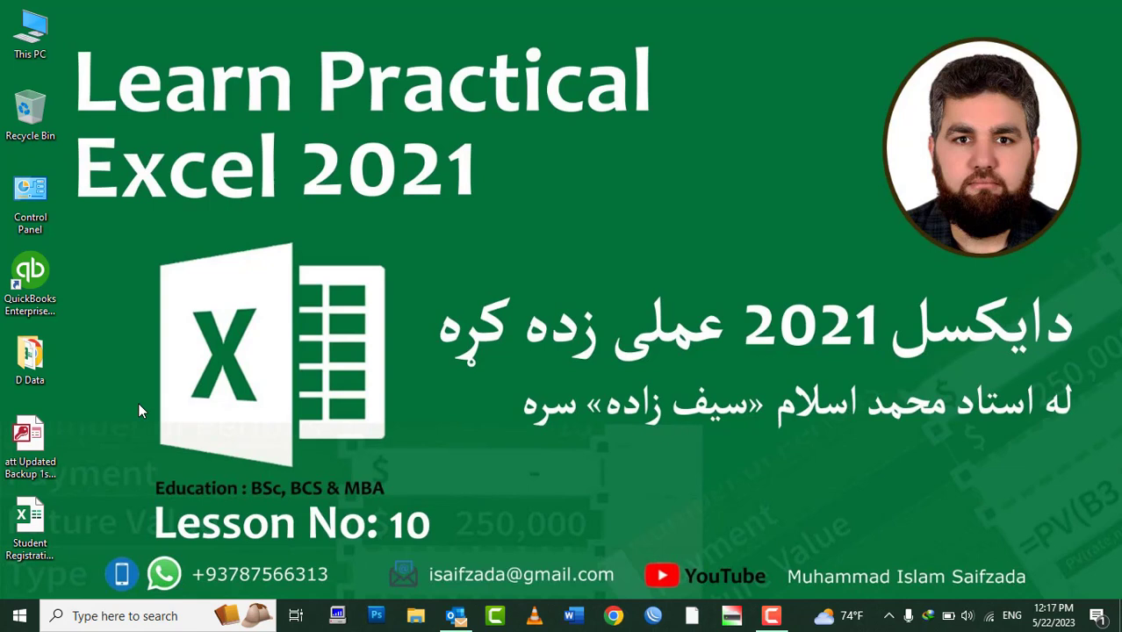
{"action": "key", "text": "super+r"}
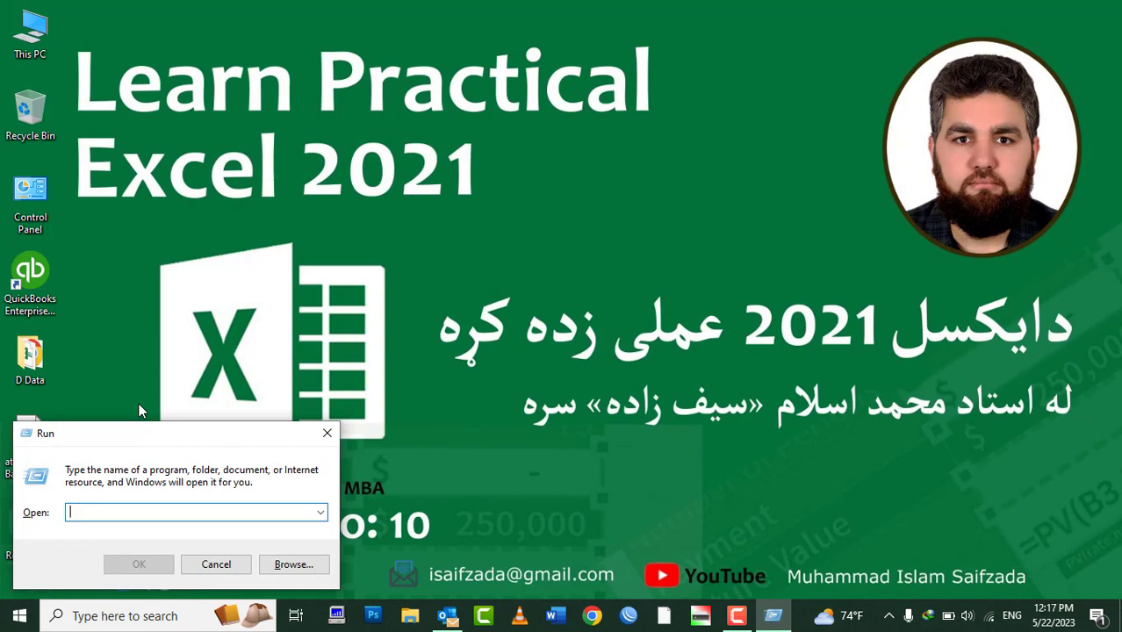
Step: Launch Excel with 'excel' from Run, create a blank workbook, and show the File Home page
{"action": "type", "text": "exce"}
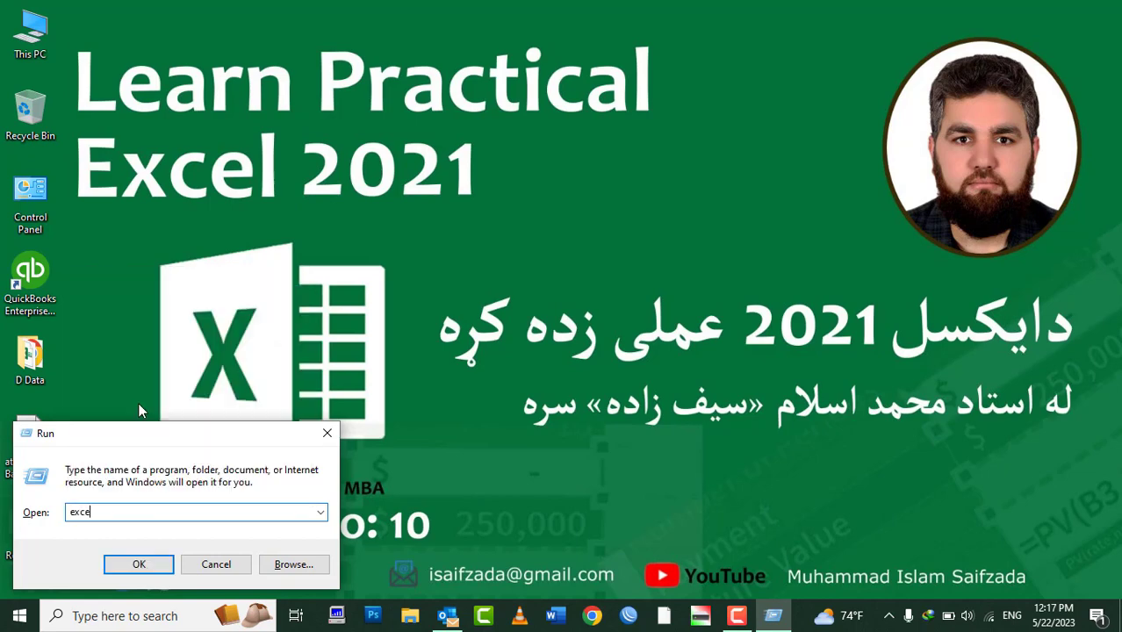
{"action": "type", "text": "l"}
{"action": "key", "text": "Return"}
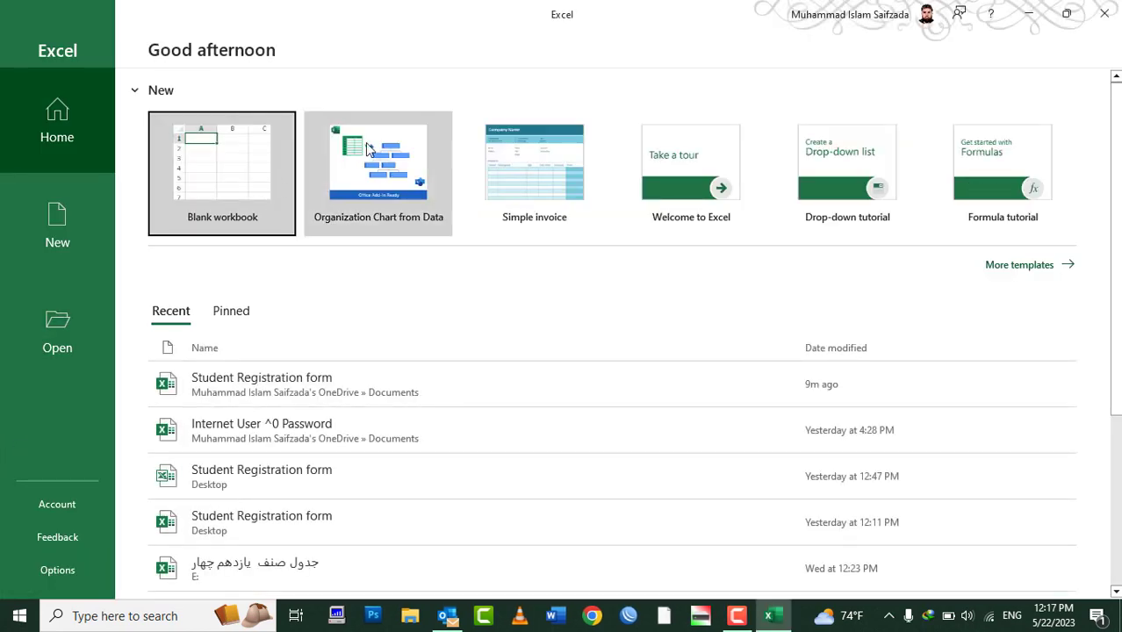
{"action": "left_click", "coordinate": [265, 175]}
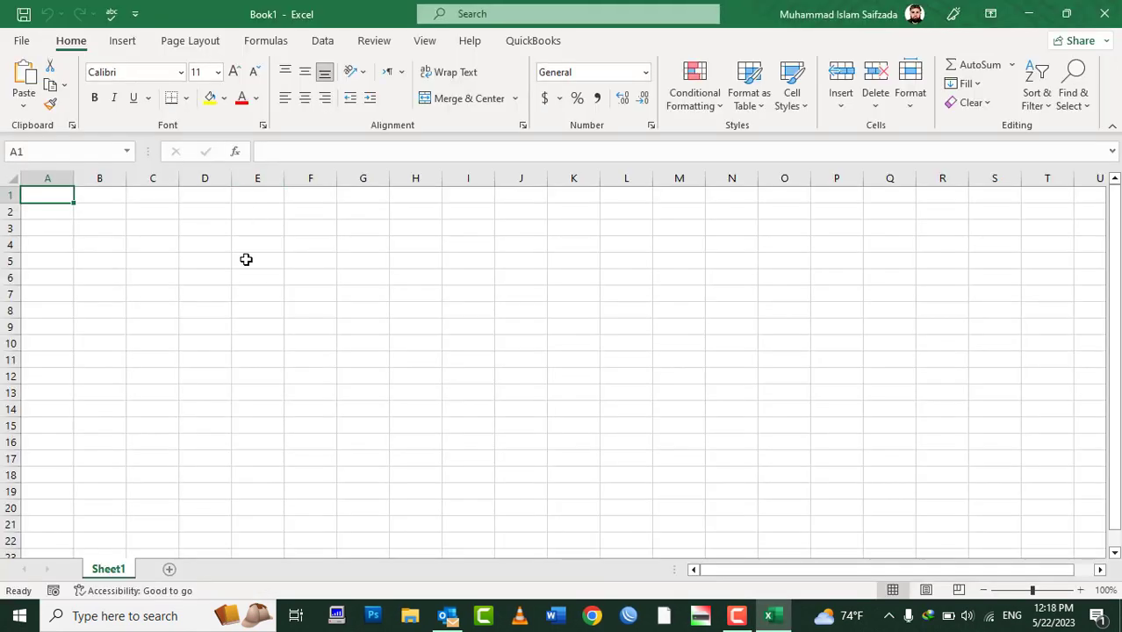
{"action": "left_click", "coordinate": [253, 225]}
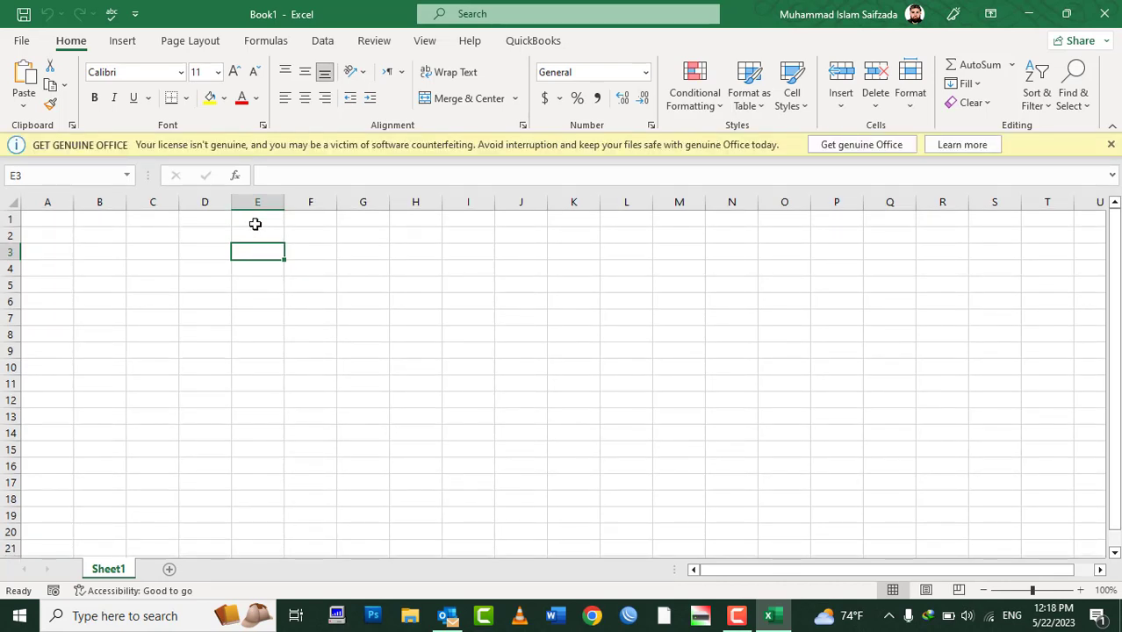
{"action": "left_click", "coordinate": [21, 44]}
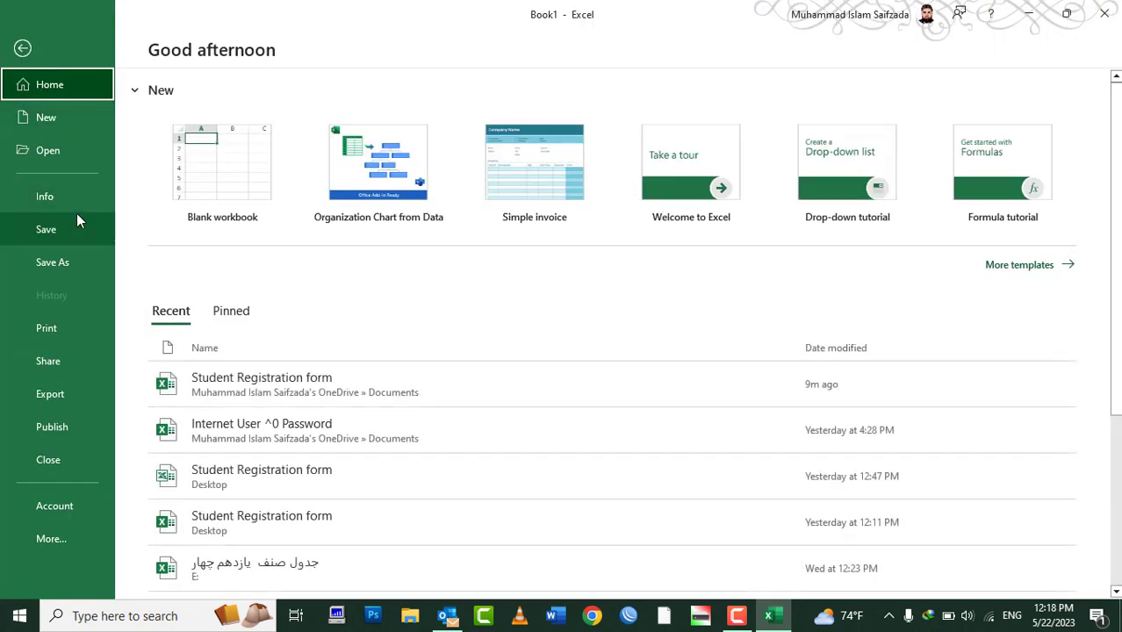
Step: Open Student Registration form from OneDrive - Personal > Documents and return to its worksheet
{"action": "left_click", "coordinate": [56, 157]}
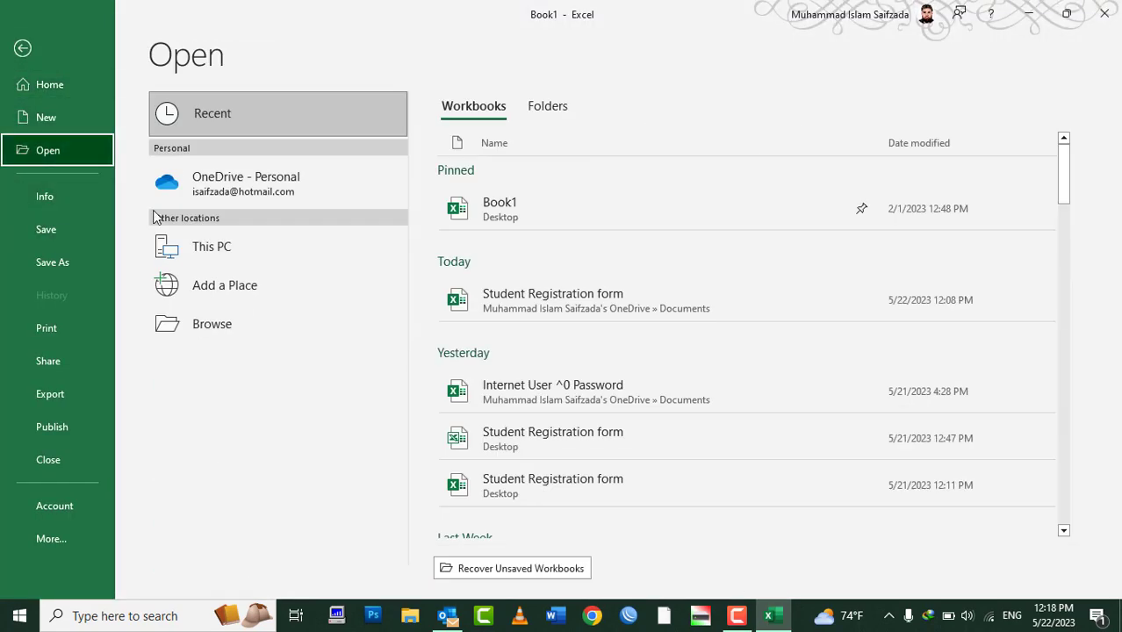
{"action": "left_click", "coordinate": [243, 190]}
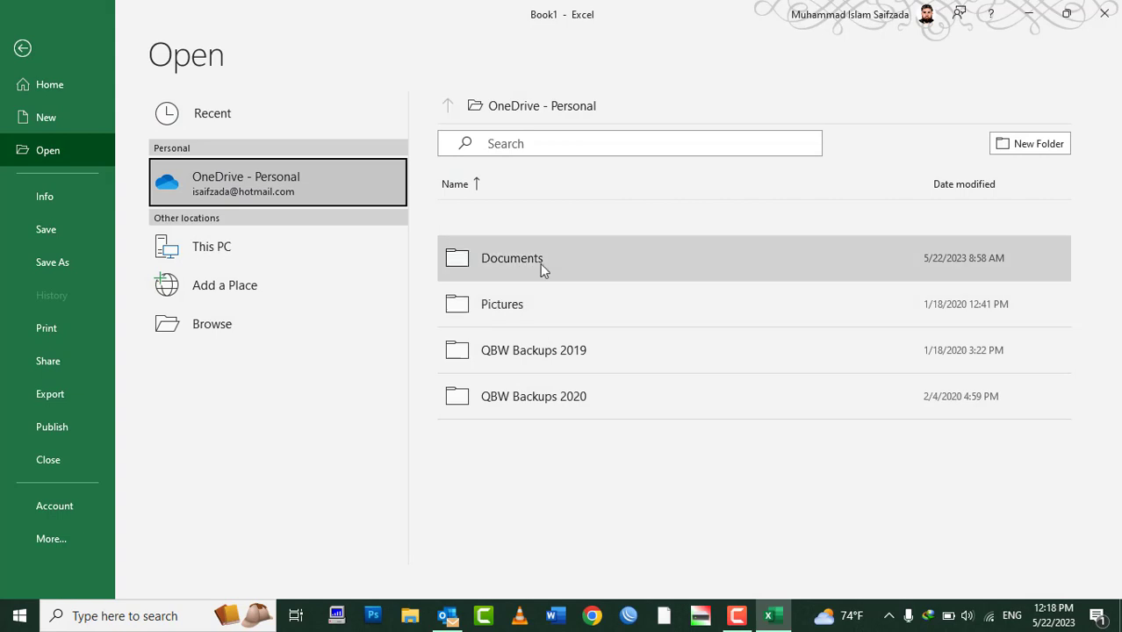
{"action": "left_click", "coordinate": [540, 263]}
{"action": "left_click", "coordinate": [577, 399]}
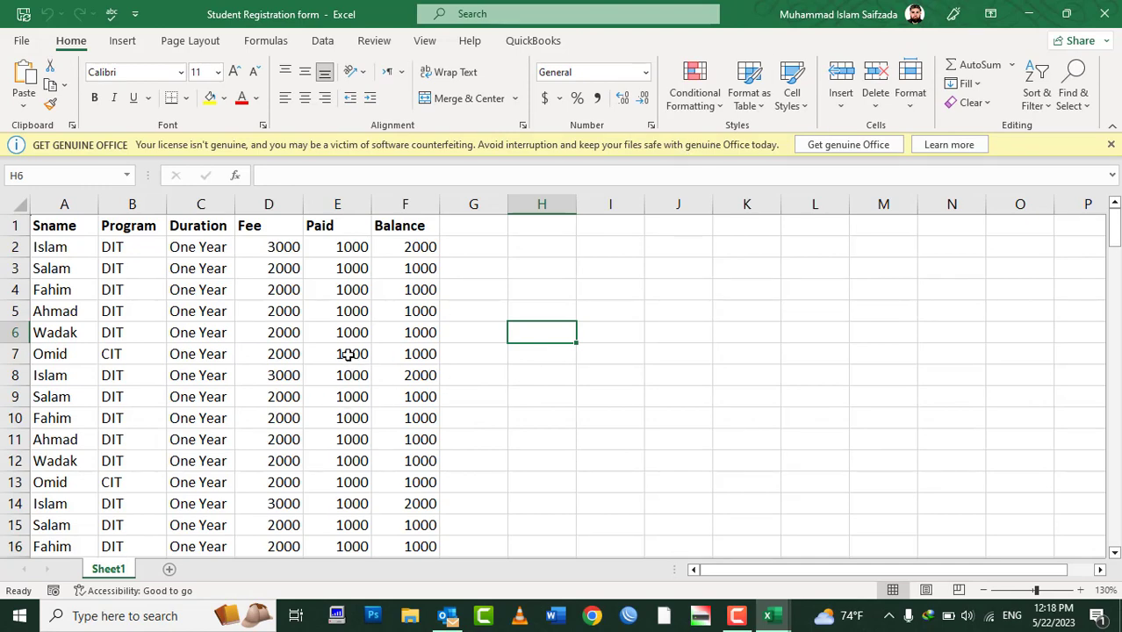
{"action": "left_click", "coordinate": [20, 41]}
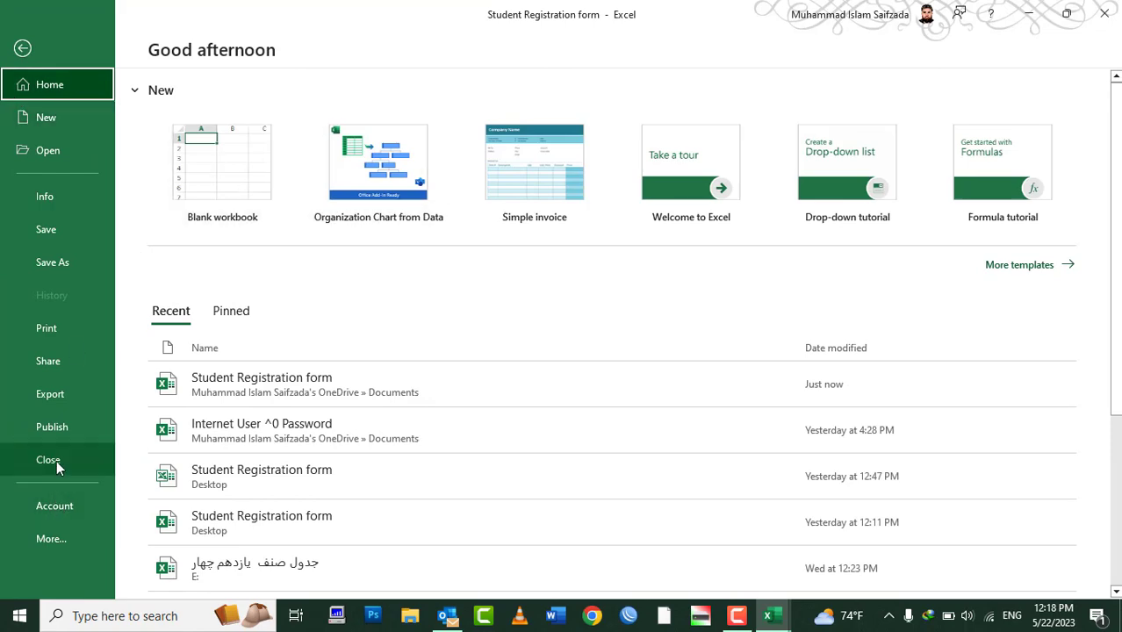
{"action": "key", "text": "Escape"}
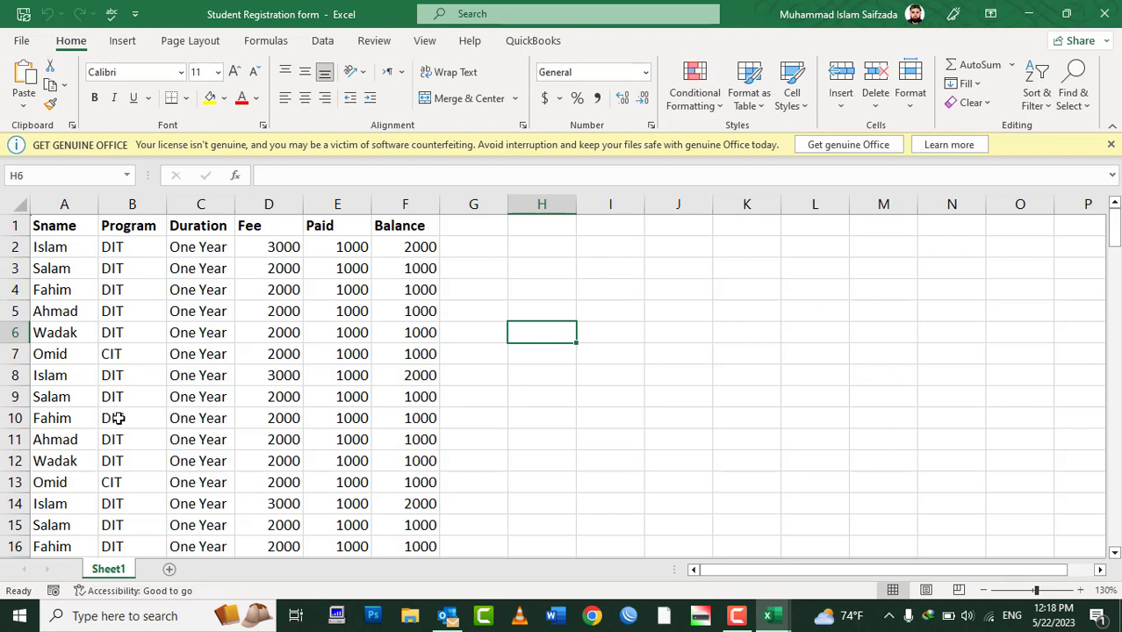
Step: Cancel the stray 'w' entries in cells H6 and C9, leaving their contents unchanged
{"action": "type", "text": "w"}
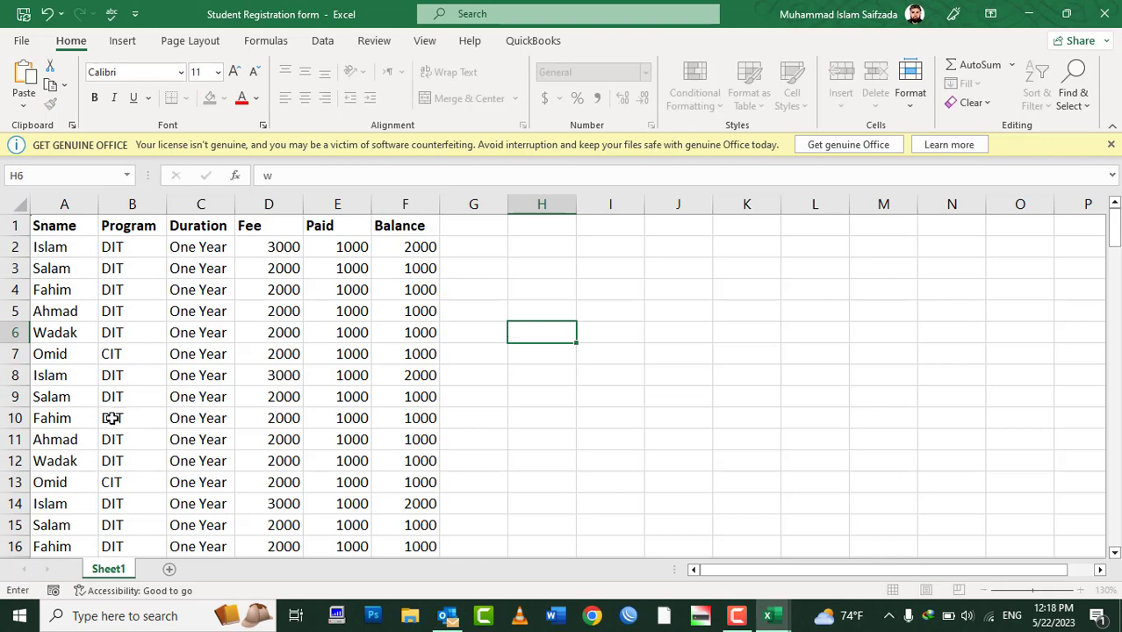
{"action": "key", "text": "Escape"}
{"action": "left_click", "coordinate": [168, 396]}
{"action": "type", "text": "w"}
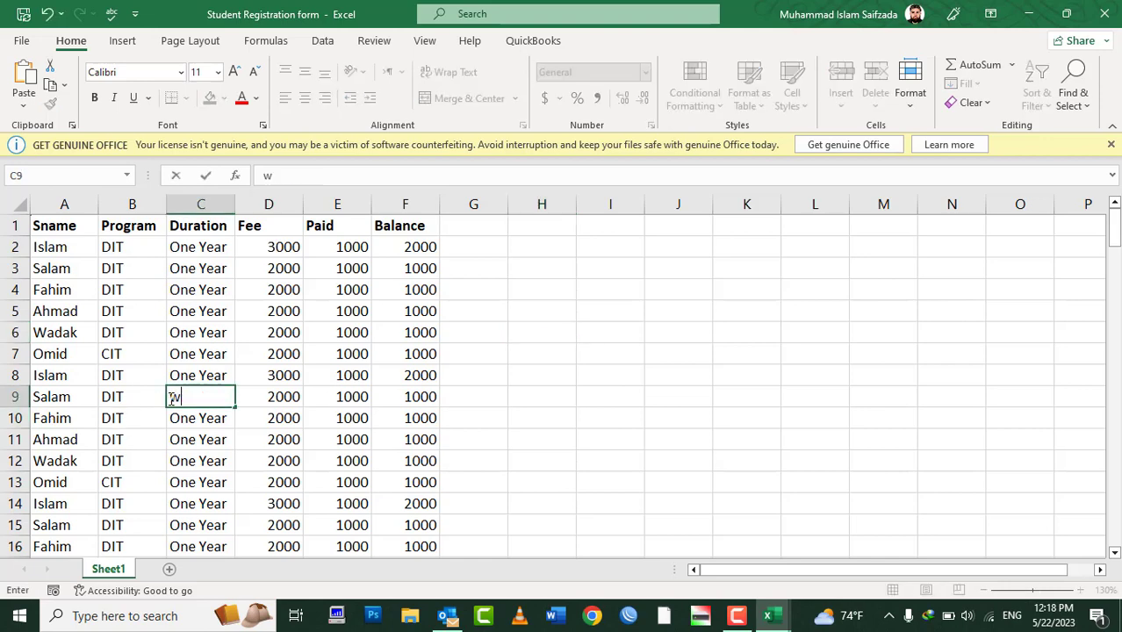
{"action": "key", "text": "Escape"}
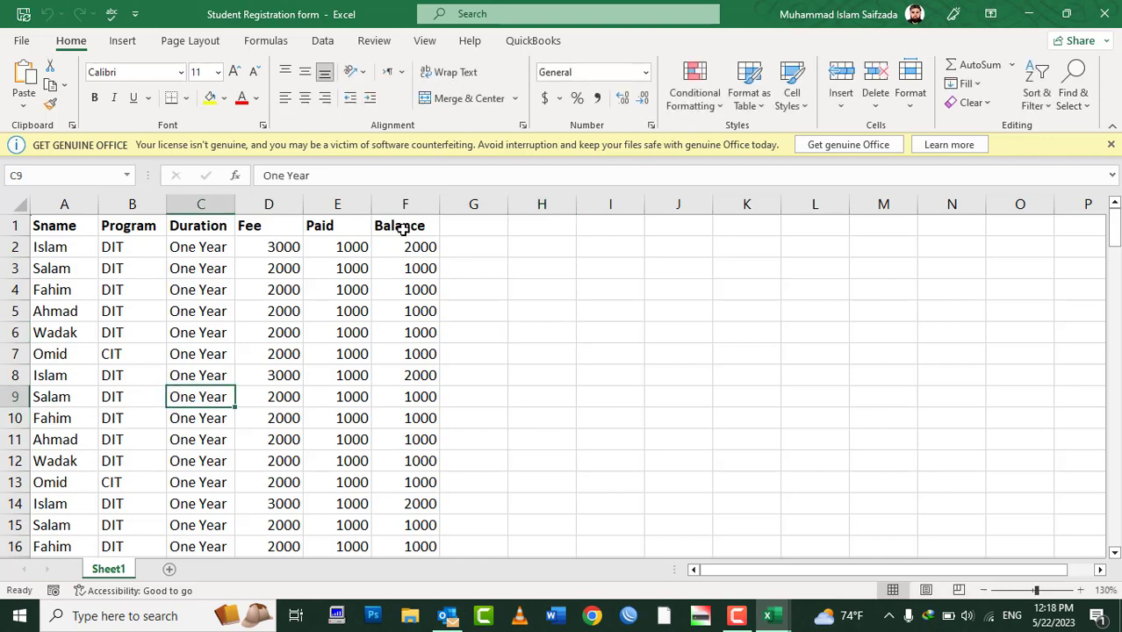
{"action": "left_click", "coordinate": [481, 241]}
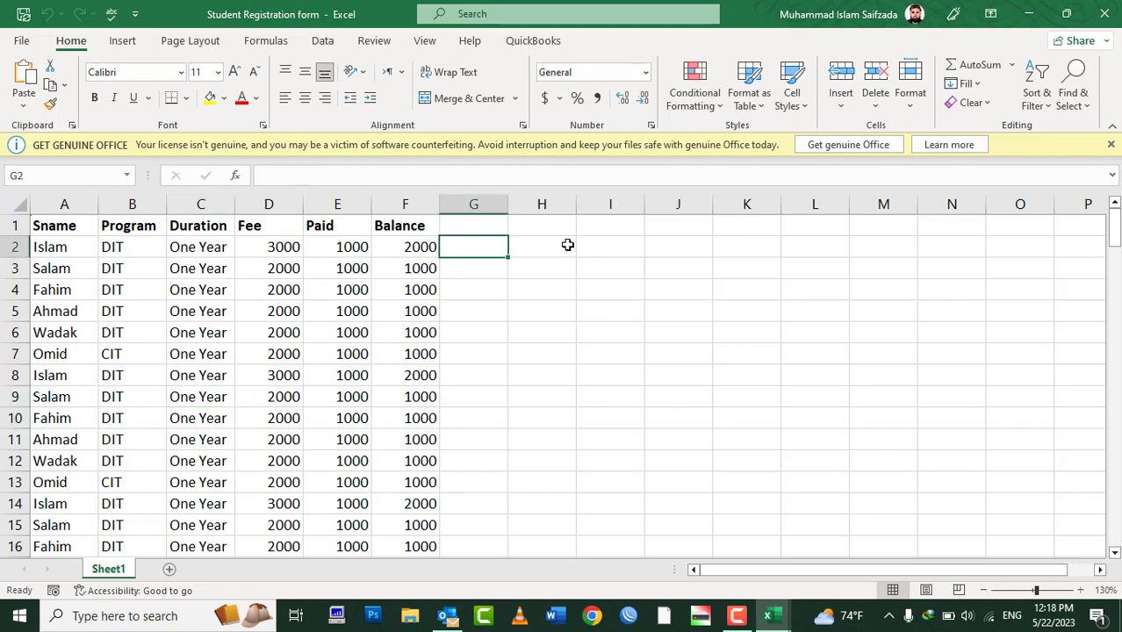
Step: Create a blank Book1 with Ctrl+N, close it with Ctrl+W, and exit Excel with Alt+F4
{"action": "key", "text": "ctrl+n"}
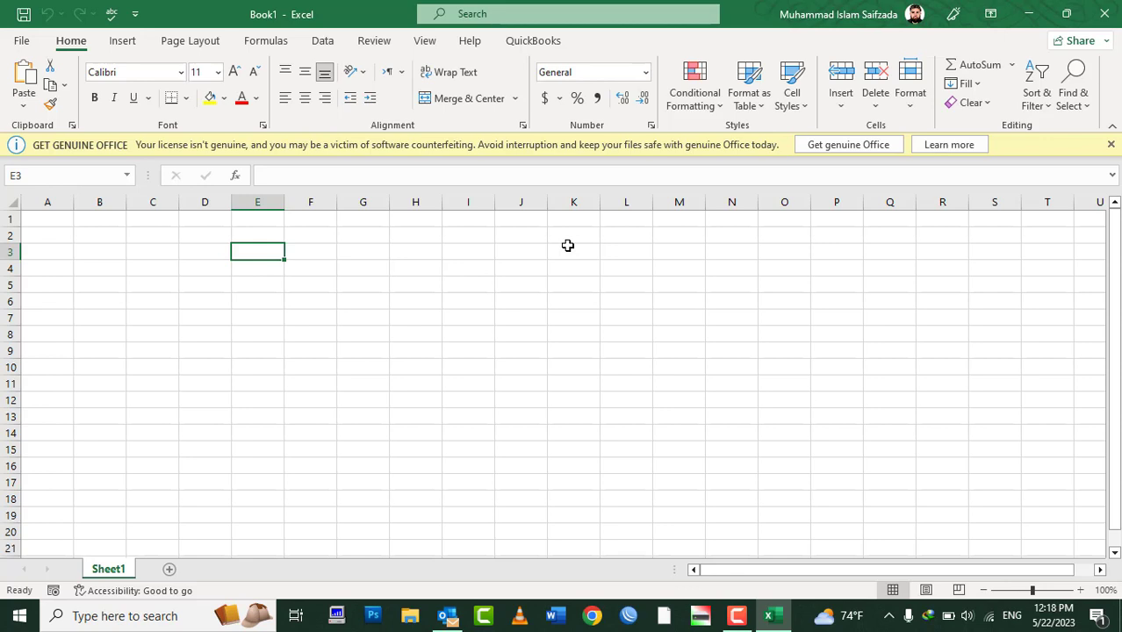
{"action": "key", "text": "ctrl+w"}
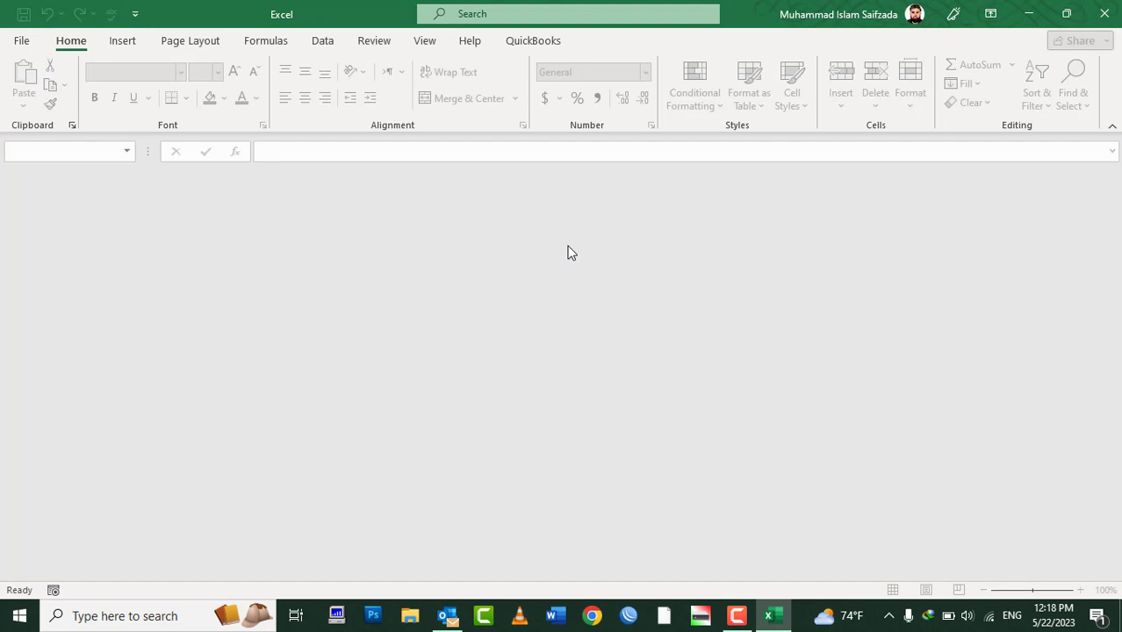
{"action": "key", "text": "alt+F4"}
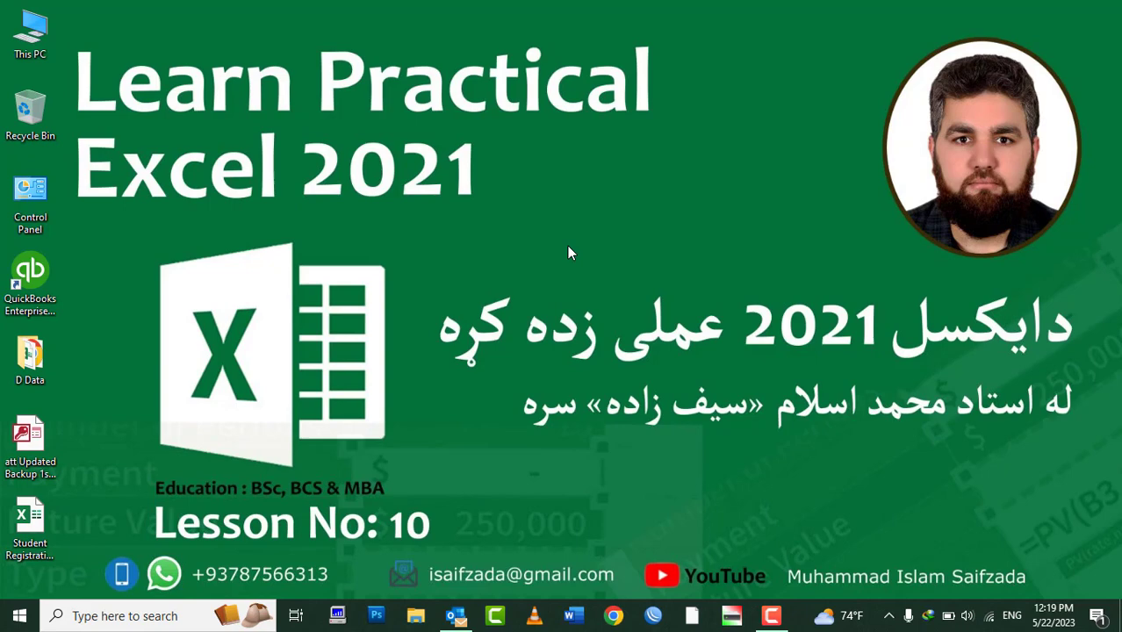
Step: Start Excel by entering 'excel' in the Windows Run prompt
{"action": "key", "text": "super+r"}
{"action": "type", "text": "E"}
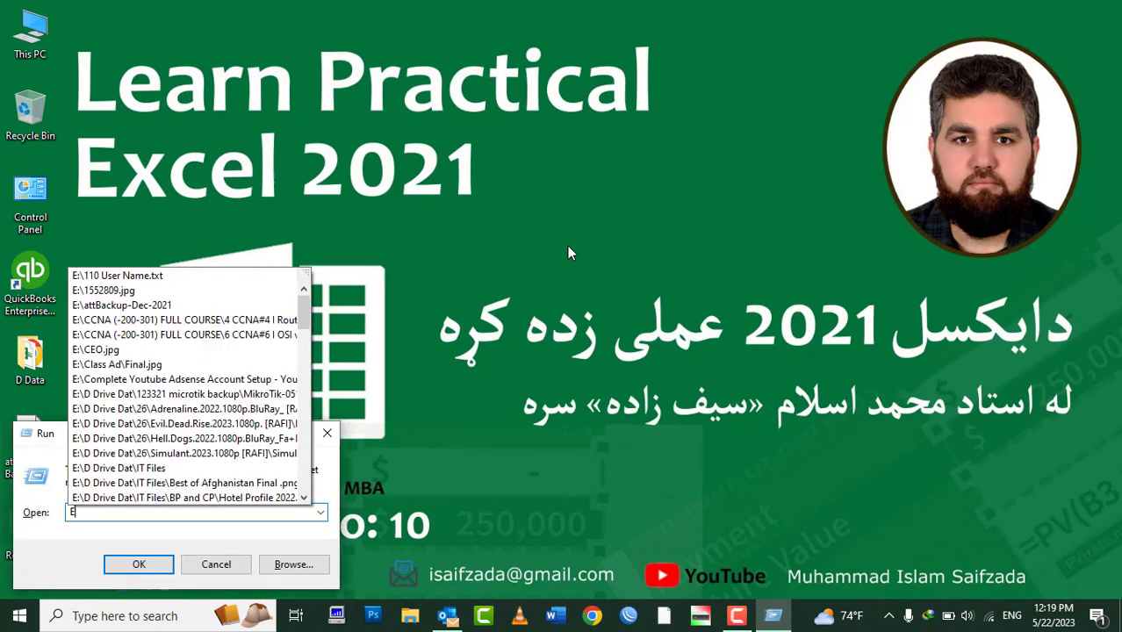
{"action": "key", "text": "BackSpace"}
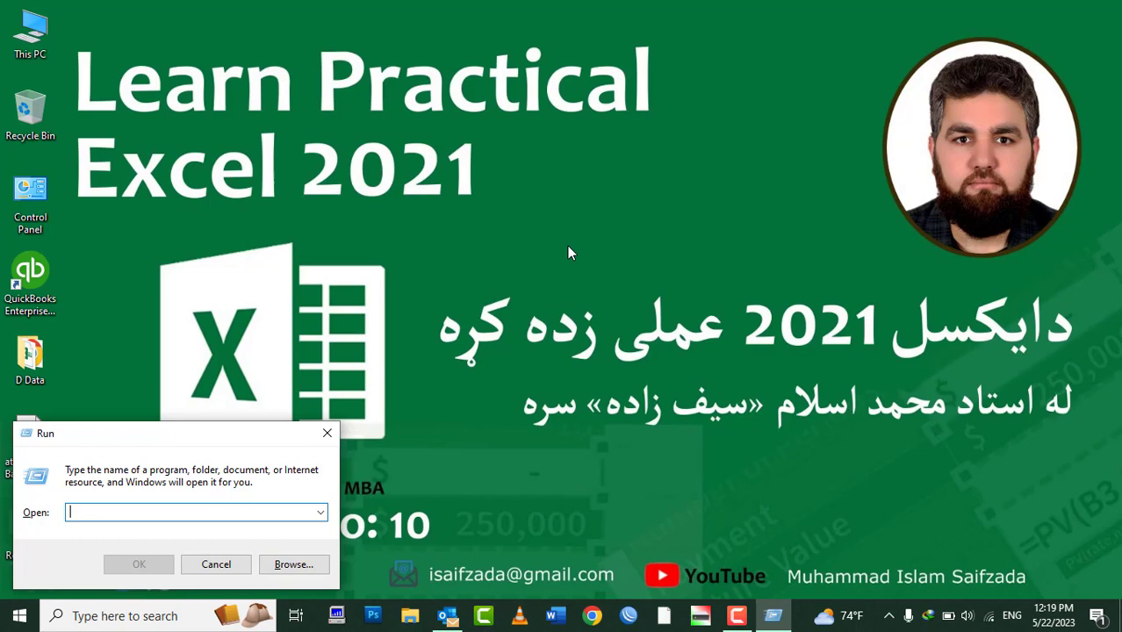
{"action": "type", "text": "excel"}
{"action": "key", "text": "Return"}
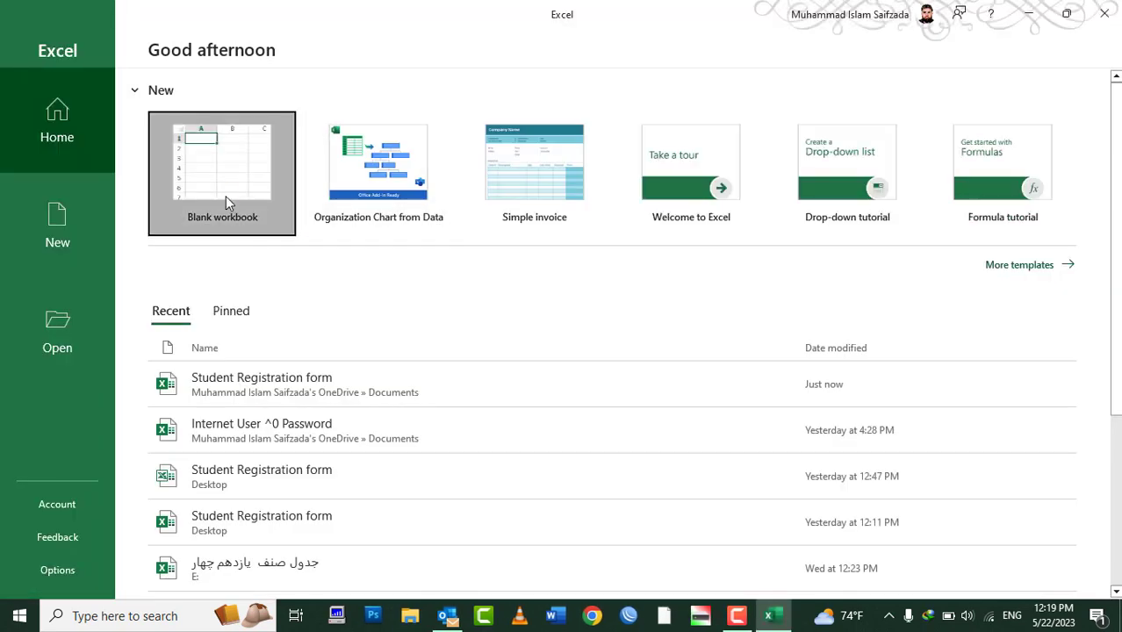
Step: Create a new blank workbook and go to the File > Account page
{"action": "left_click", "coordinate": [226, 198]}
{"action": "left_click", "coordinate": [21, 40]}
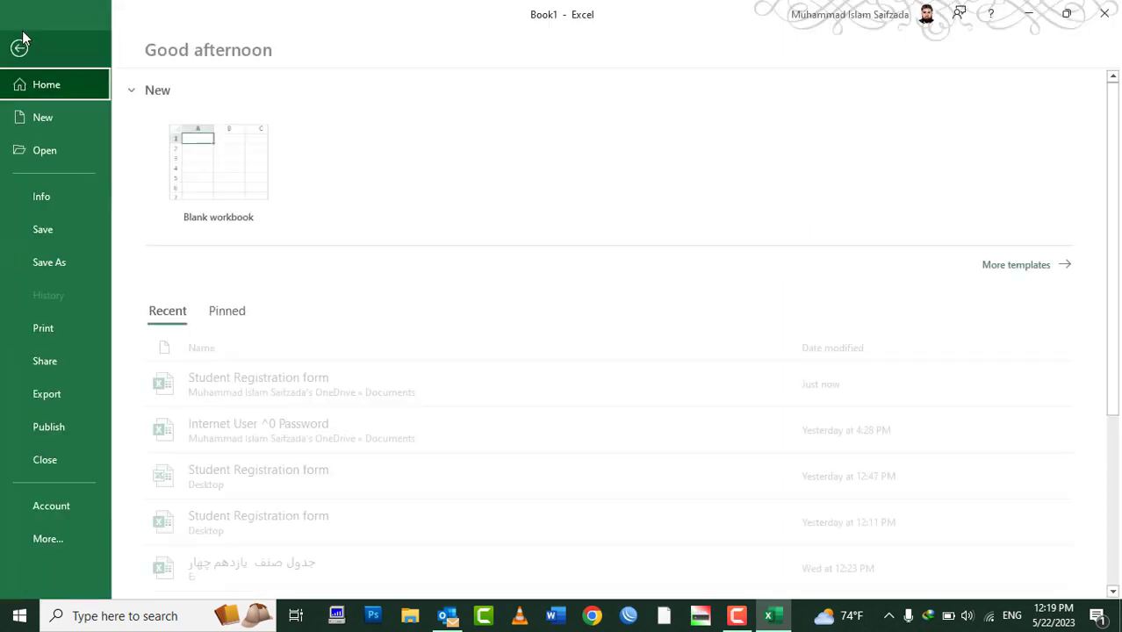
{"action": "left_click", "coordinate": [54, 507]}
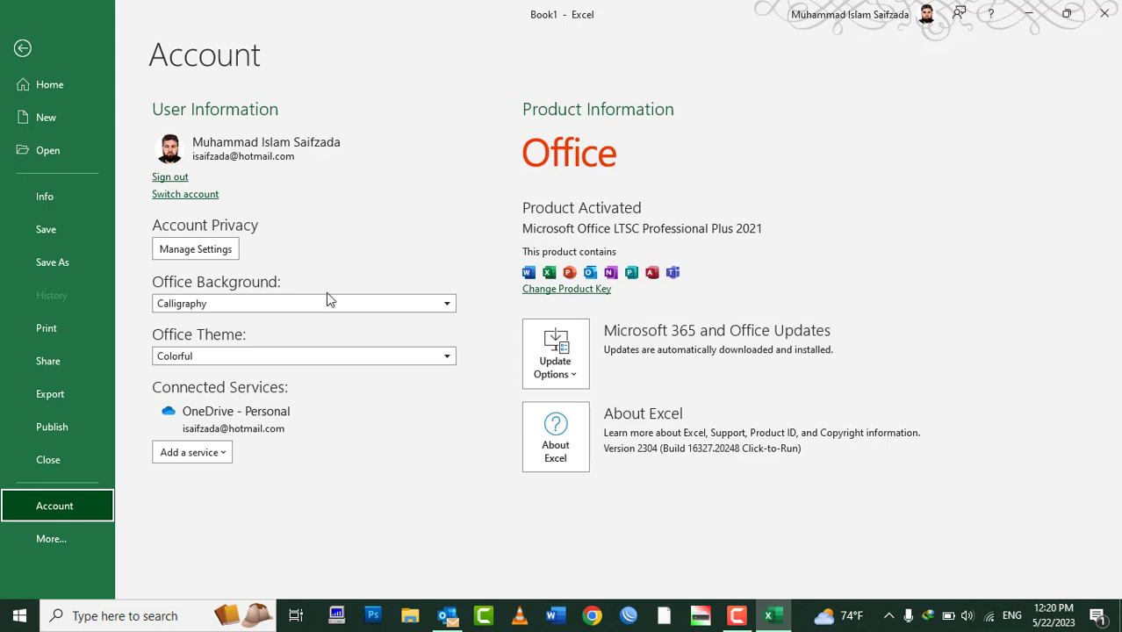
Step: Try the Circuit Office Background, then set it to No Background
{"action": "left_click", "coordinate": [227, 304]}
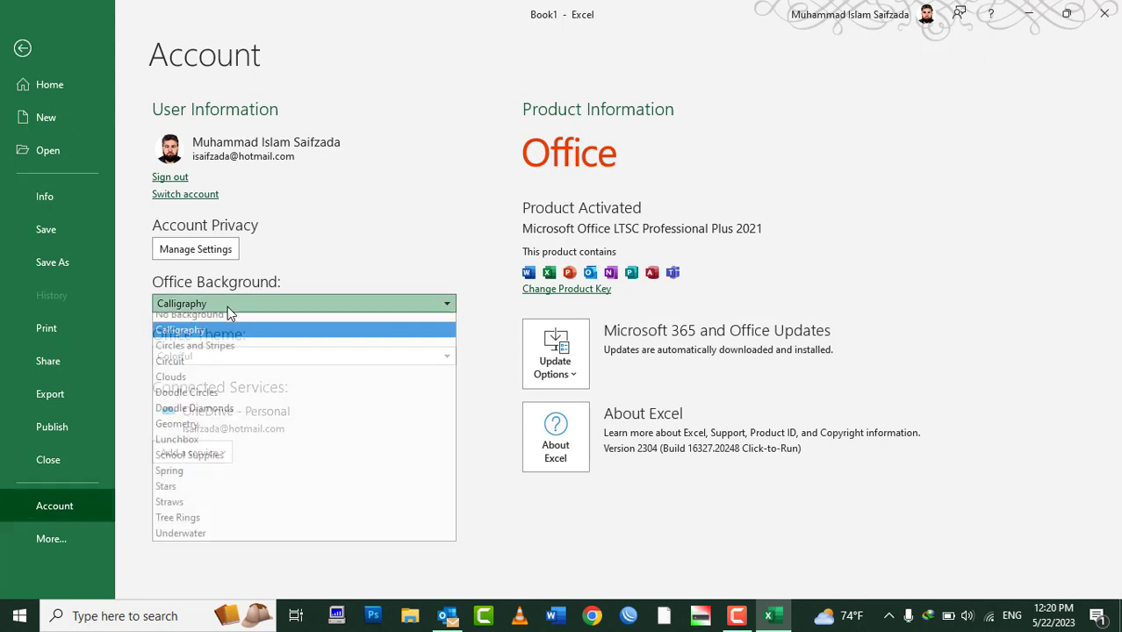
{"action": "left_click", "coordinate": [202, 369]}
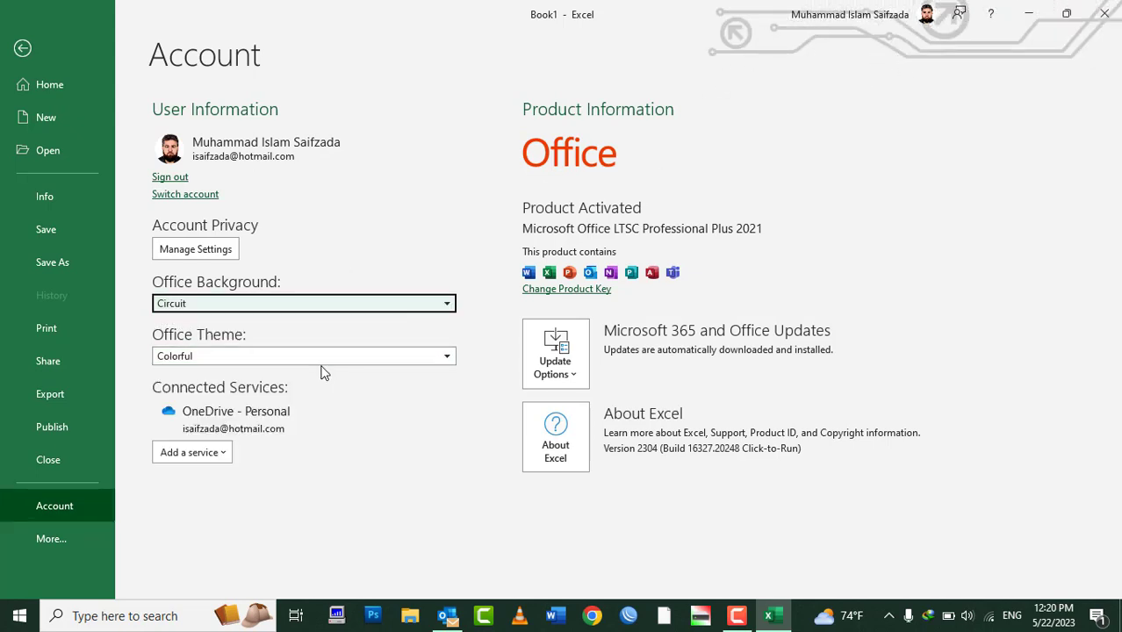
{"action": "left_click", "coordinate": [305, 308]}
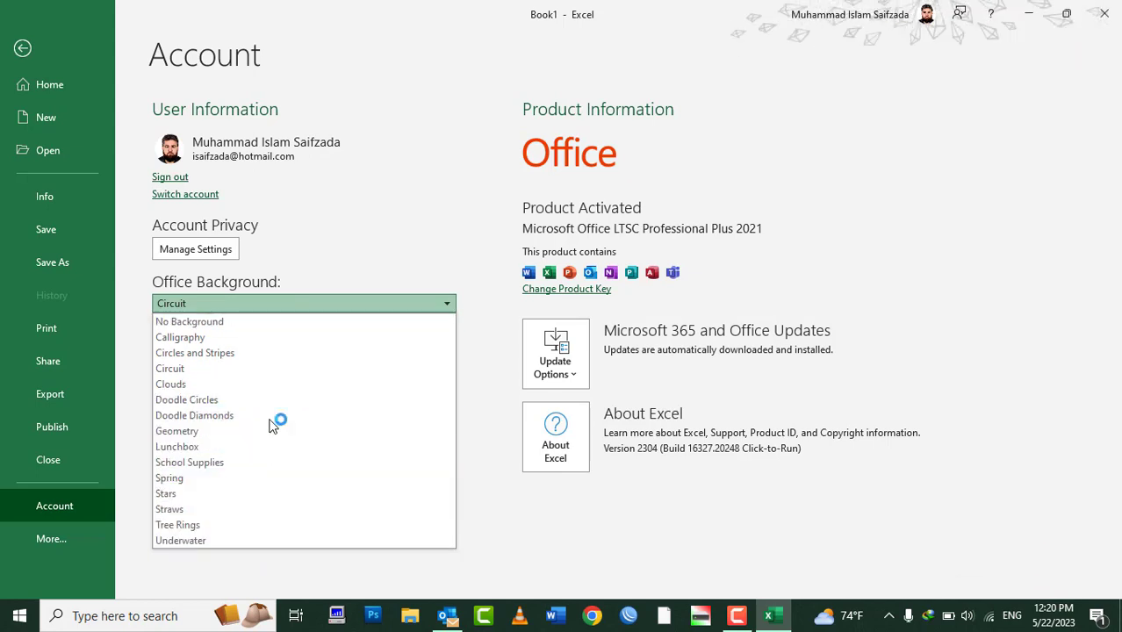
{"action": "left_click", "coordinate": [240, 323]}
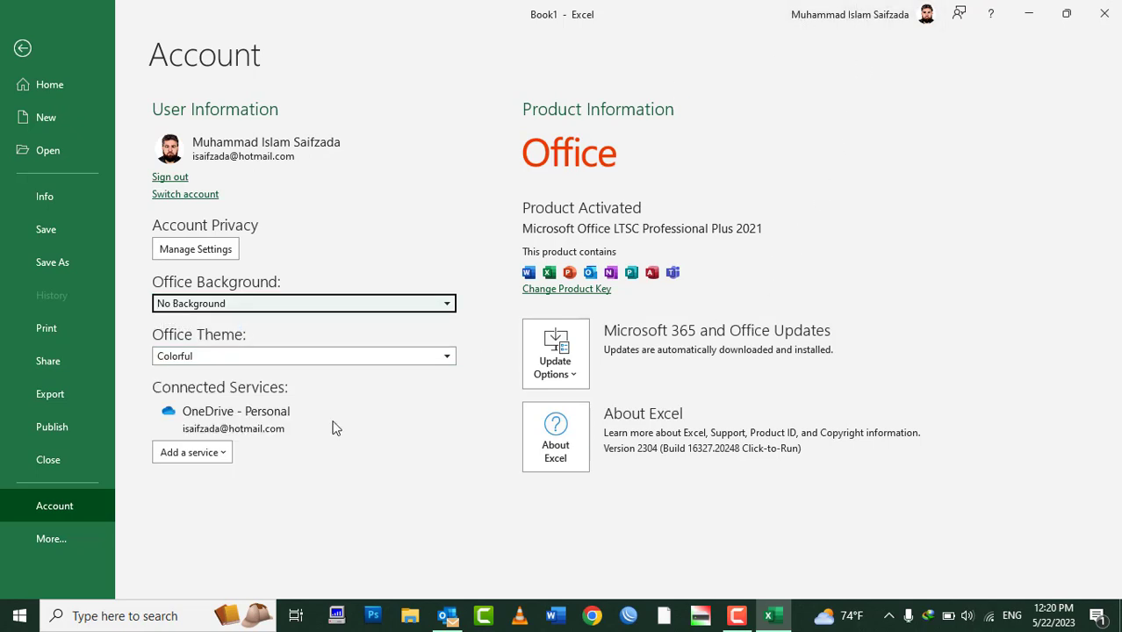
Step: Try the Black and Colorful Office Themes, then settle on the White theme
{"action": "left_click", "coordinate": [271, 356]}
{"action": "left_click", "coordinate": [235, 406]}
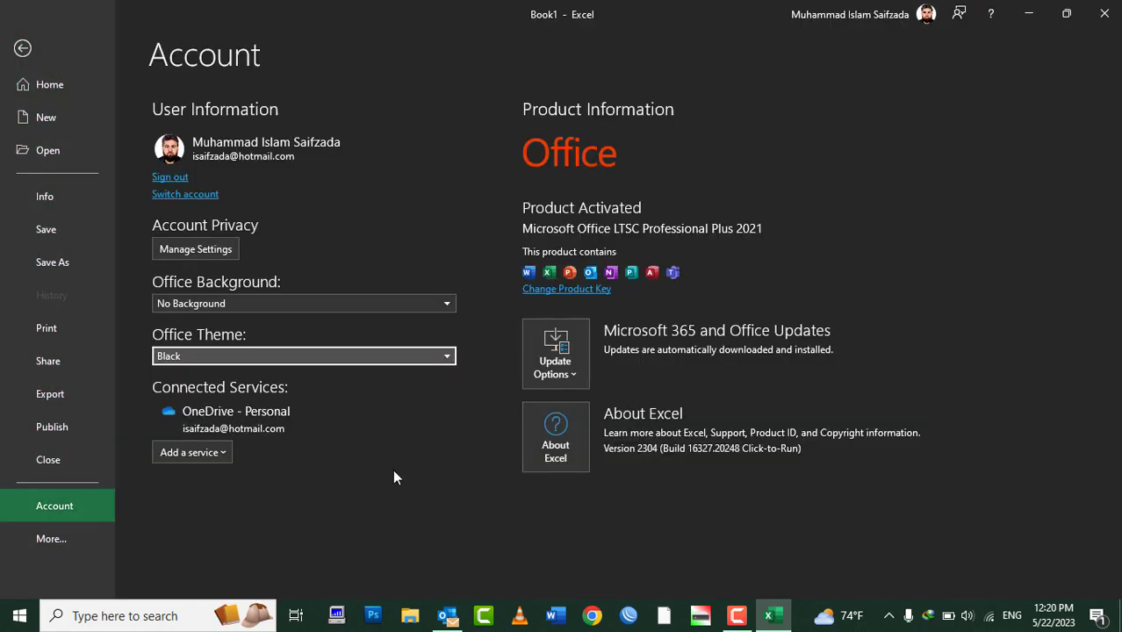
{"action": "left_click", "coordinate": [371, 356]}
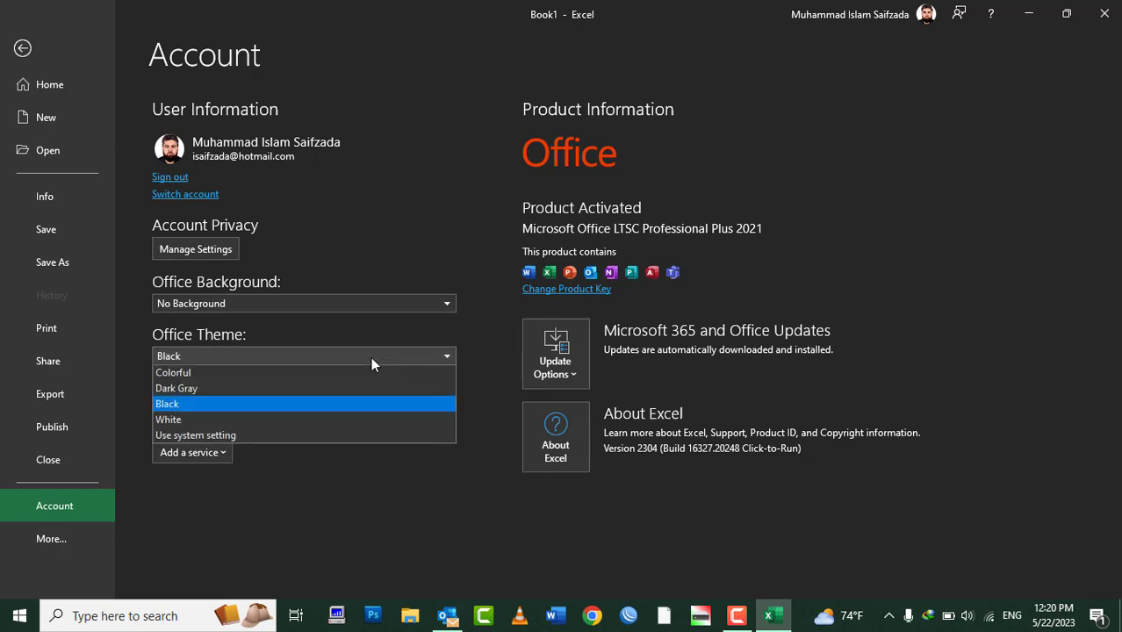
{"action": "left_click", "coordinate": [332, 420]}
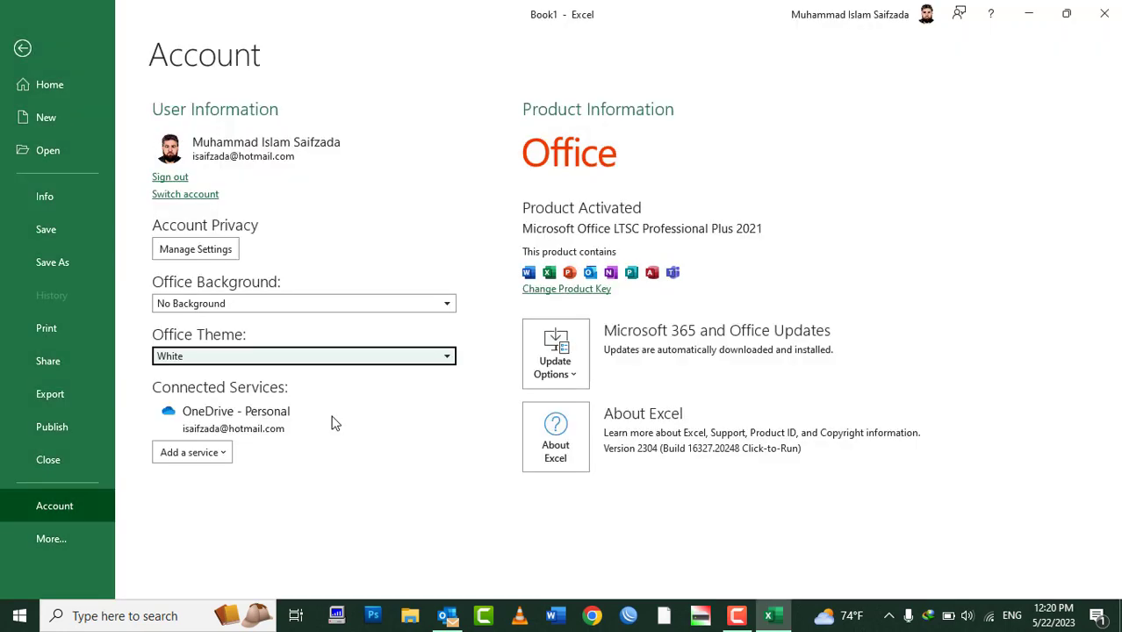
{"action": "left_click", "coordinate": [304, 355]}
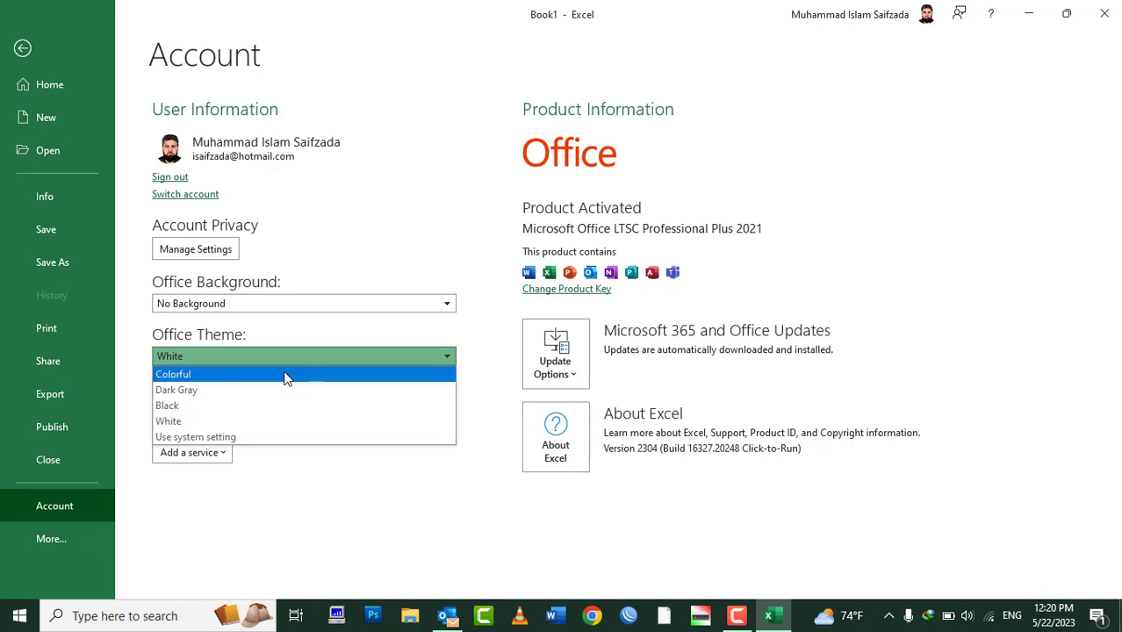
{"action": "left_click", "coordinate": [284, 375]}
{"action": "left_click", "coordinate": [284, 356]}
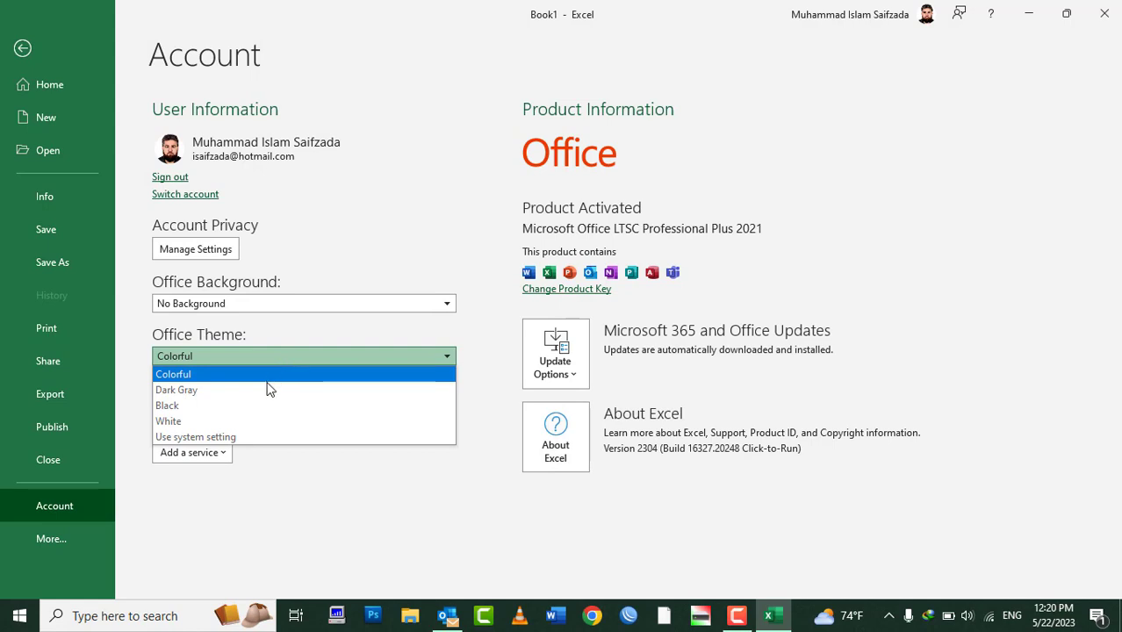
{"action": "left_click", "coordinate": [223, 427]}
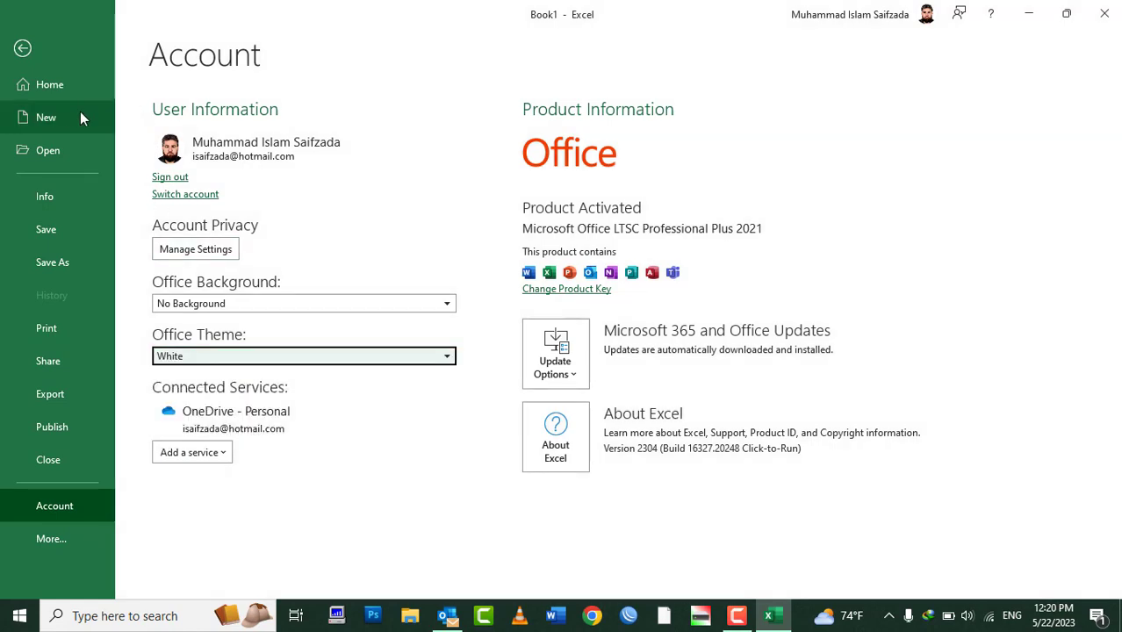
Step: Return to the worksheet, then reopen the Account page to see theme, background and product info
{"action": "left_click", "coordinate": [22, 49]}
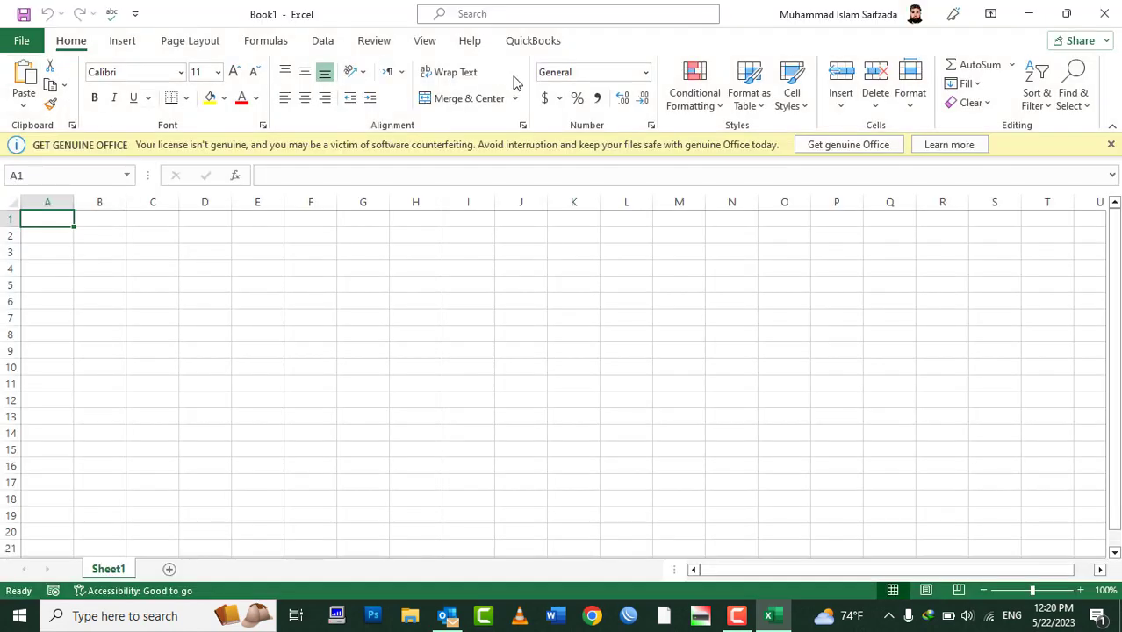
{"action": "left_click", "coordinate": [22, 42]}
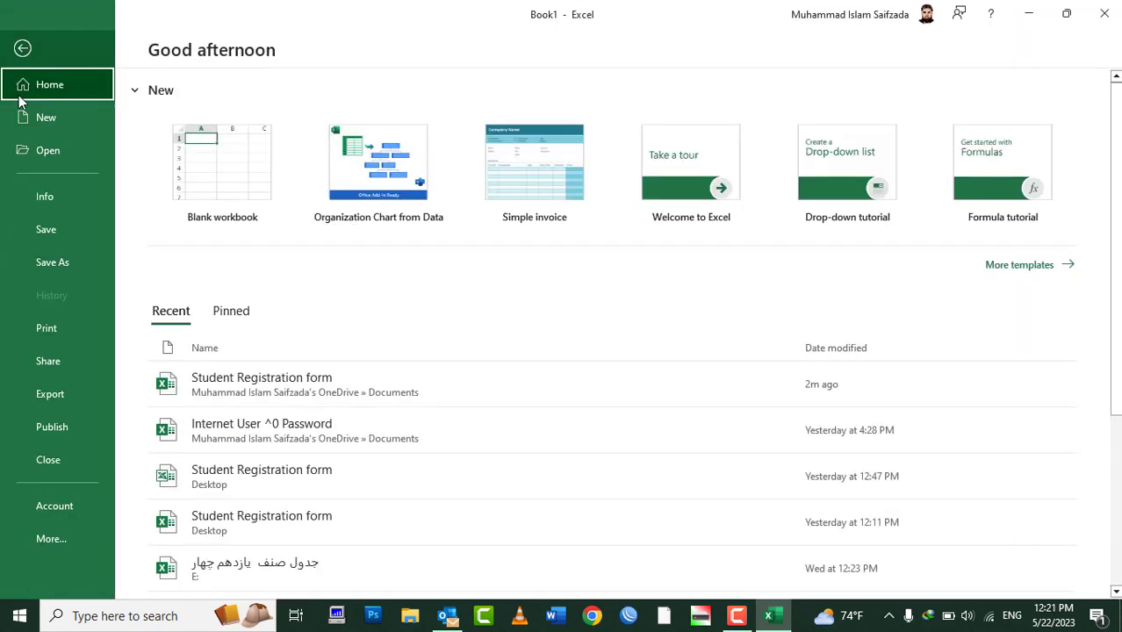
{"action": "left_click", "coordinate": [54, 507]}
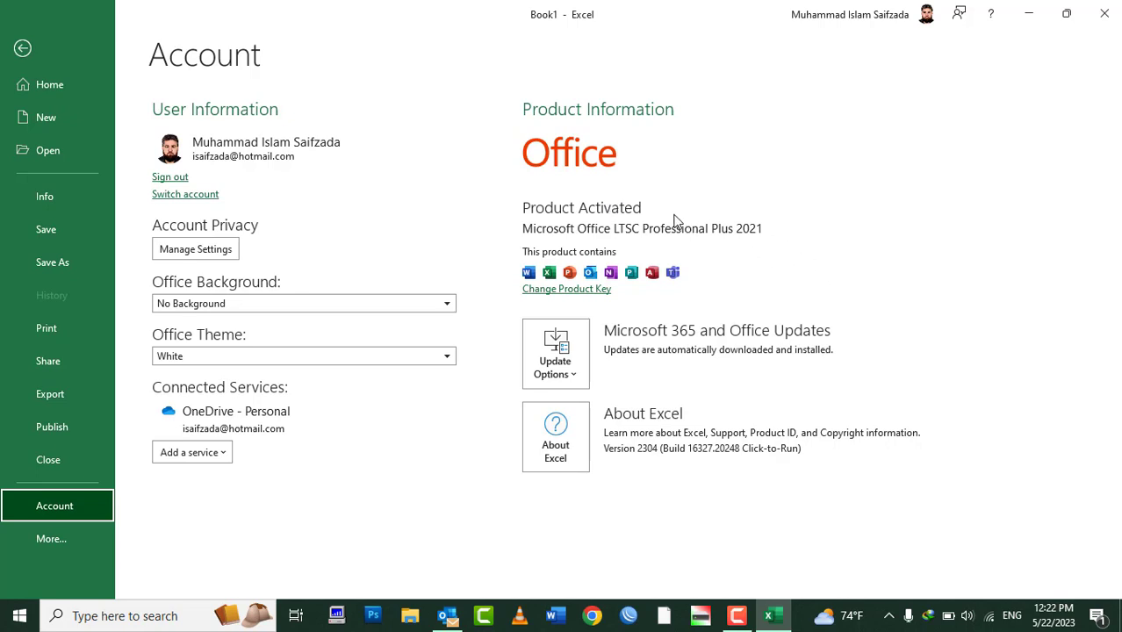
{"action": "left_click", "coordinate": [569, 292]}
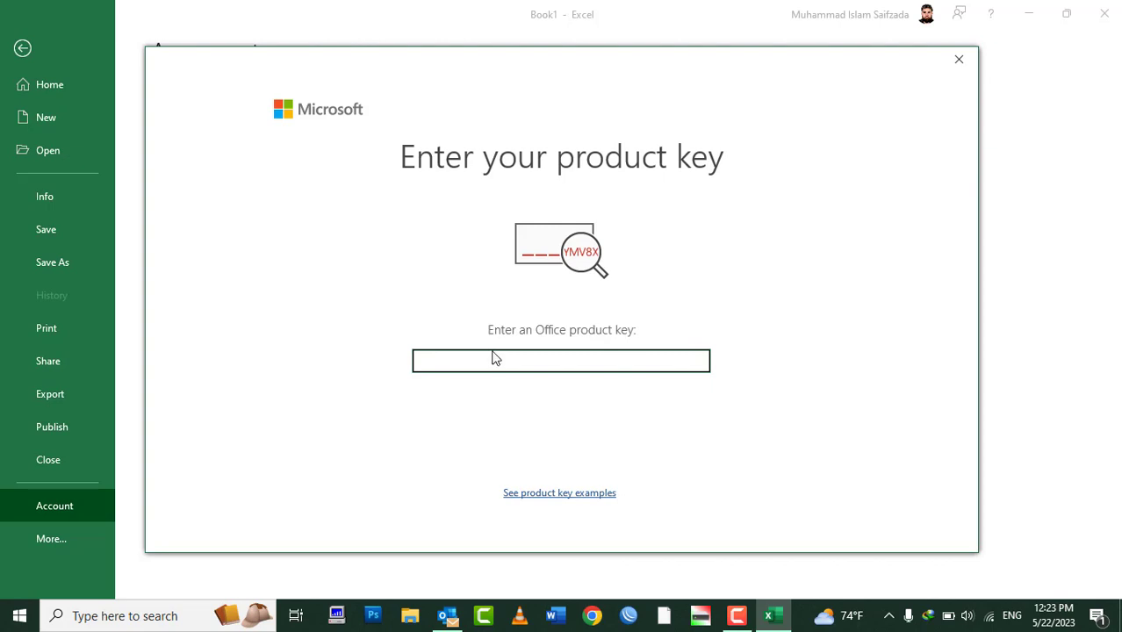
{"action": "left_click", "coordinate": [960, 59]}
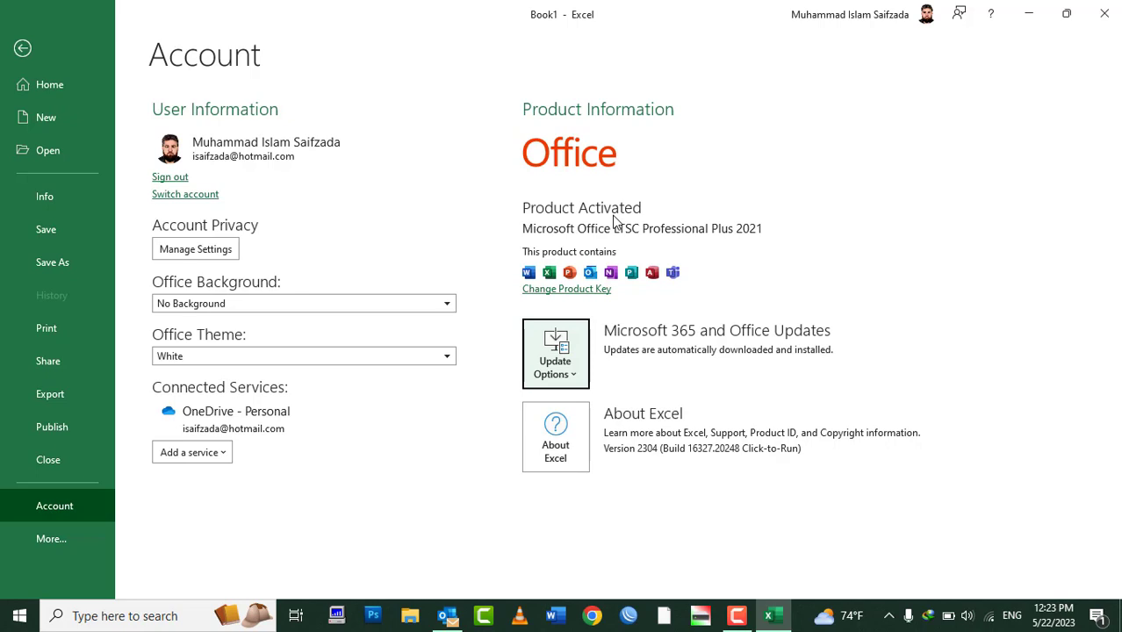
{"action": "left_click", "coordinate": [578, 290]}
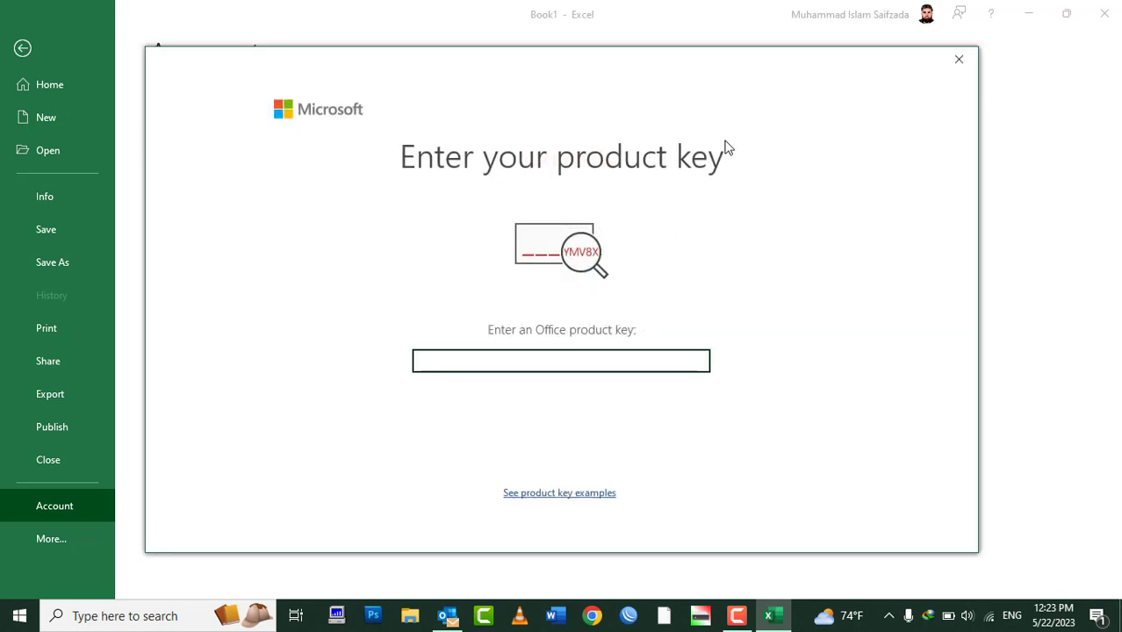
{"action": "left_click", "coordinate": [960, 60]}
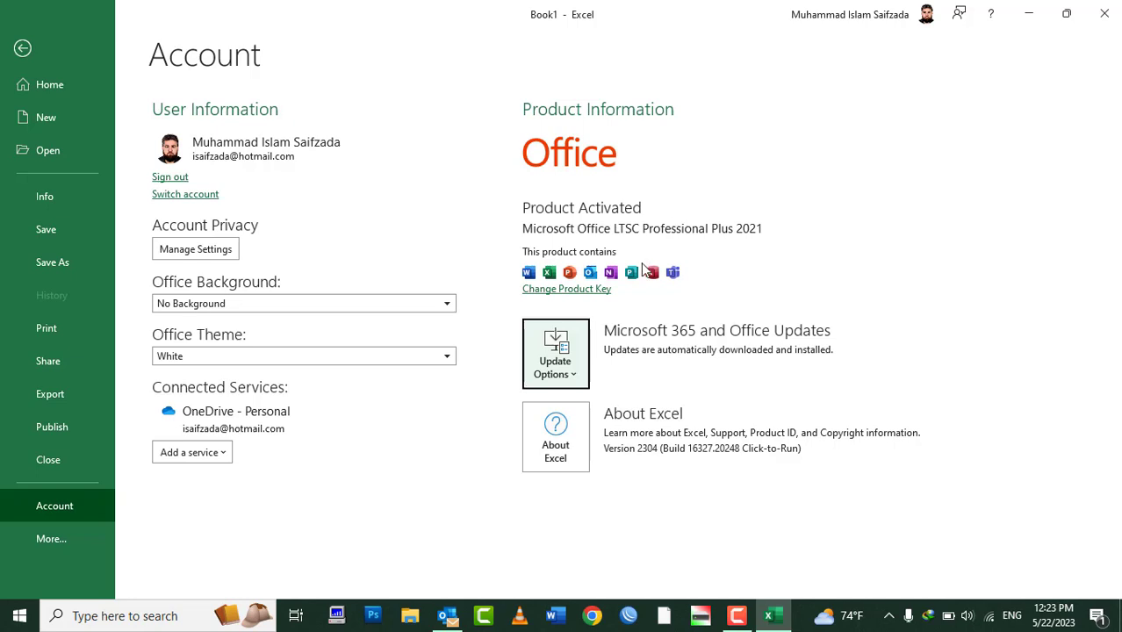
Step: Choose Disable Updates under Update Options so Office is no longer updated
{"action": "left_click", "coordinate": [565, 365]}
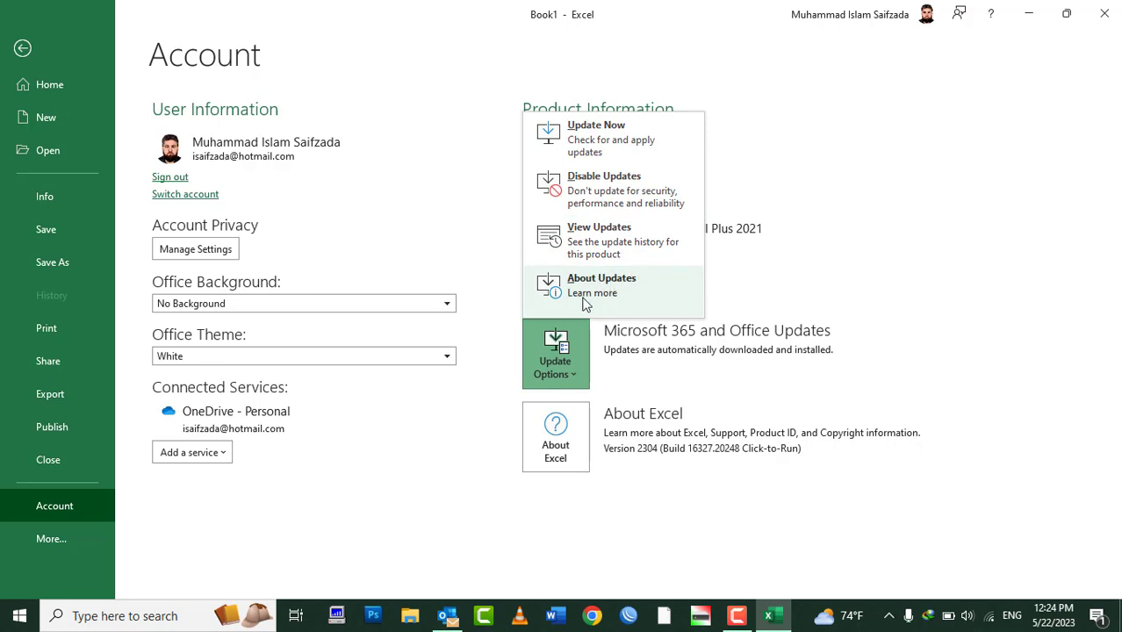
{"action": "left_click", "coordinate": [614, 185]}
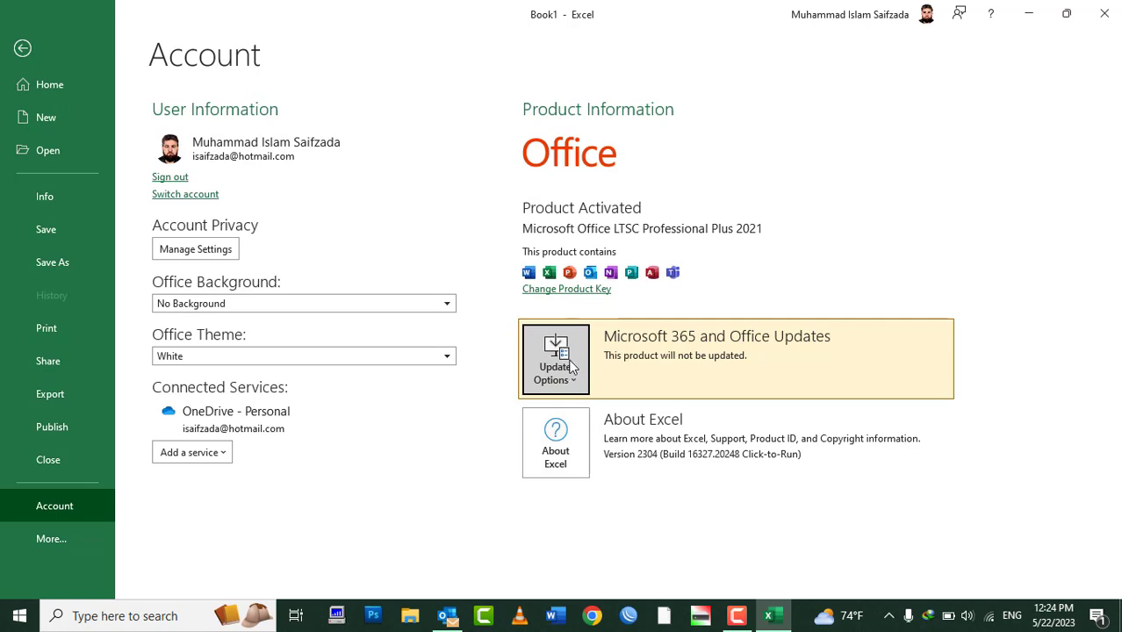
{"action": "left_click", "coordinate": [569, 473]}
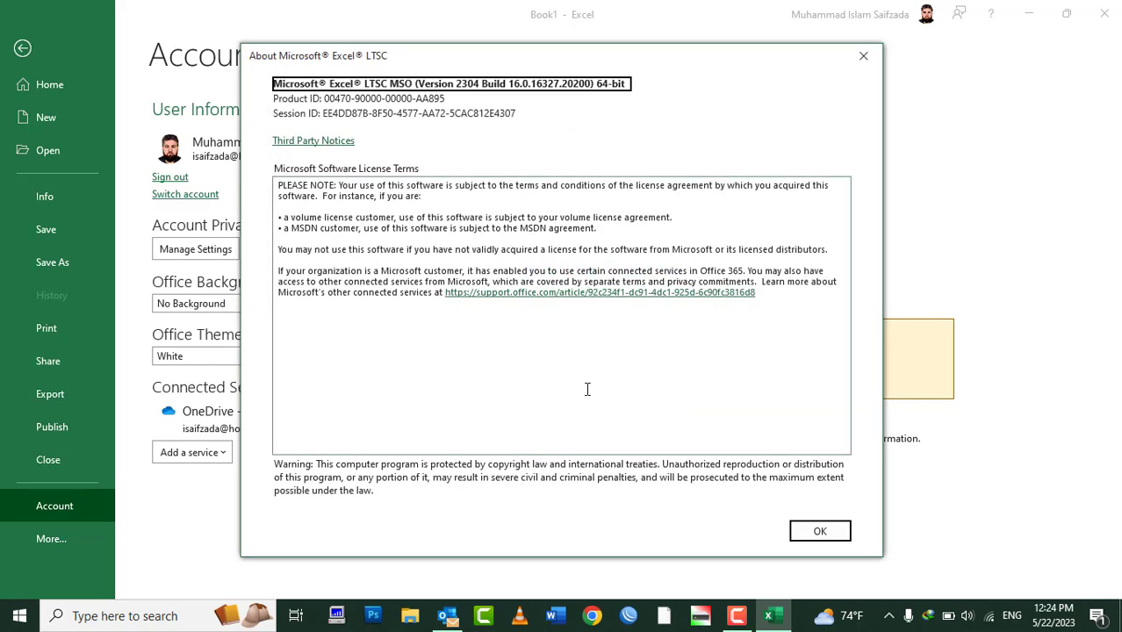
{"action": "left_click", "coordinate": [822, 532]}
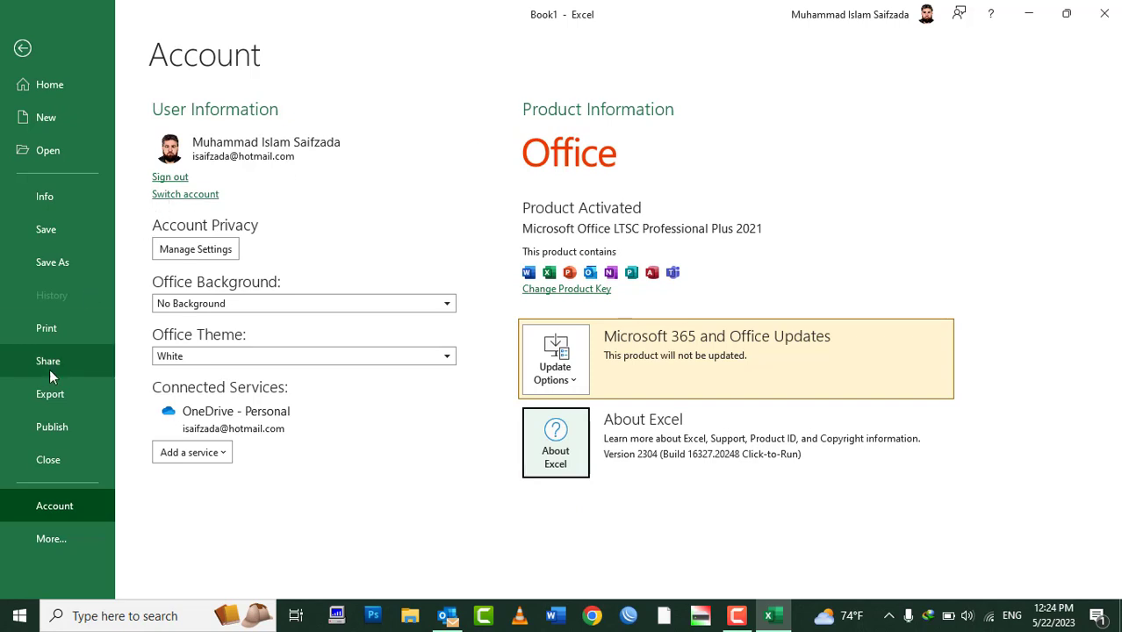
Step: Expand the More... flyout showing Feedback and Options in the Backstage sidebar
{"action": "left_click", "coordinate": [54, 533]}
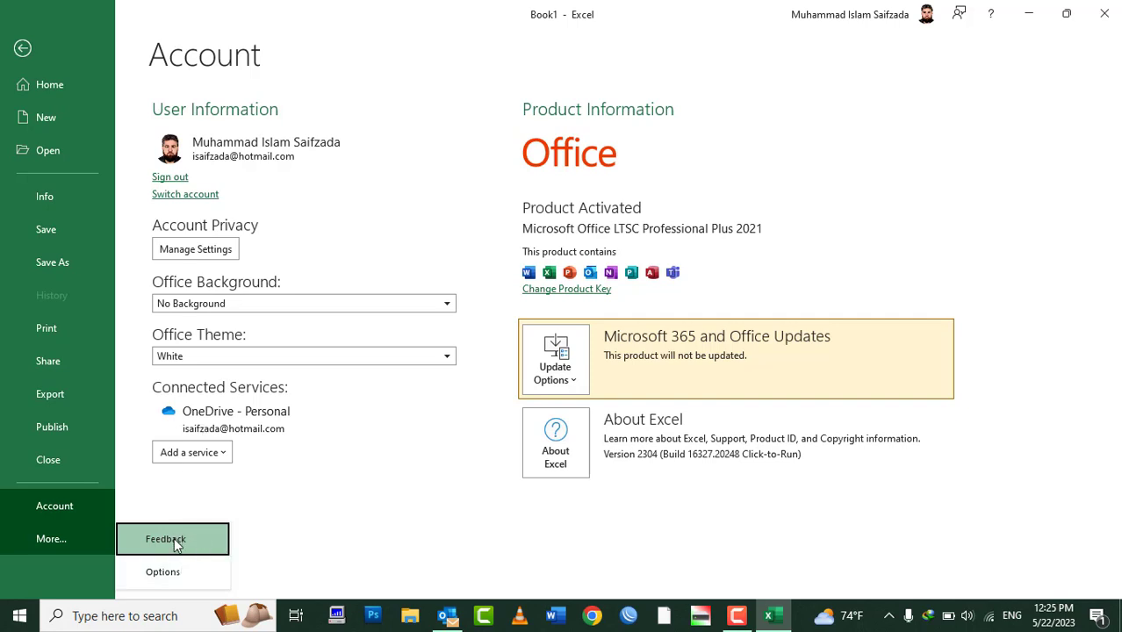
Step: View the Feedback page, then exit Backstage back to Book1's empty Sheet1
{"action": "left_click", "coordinate": [174, 539]}
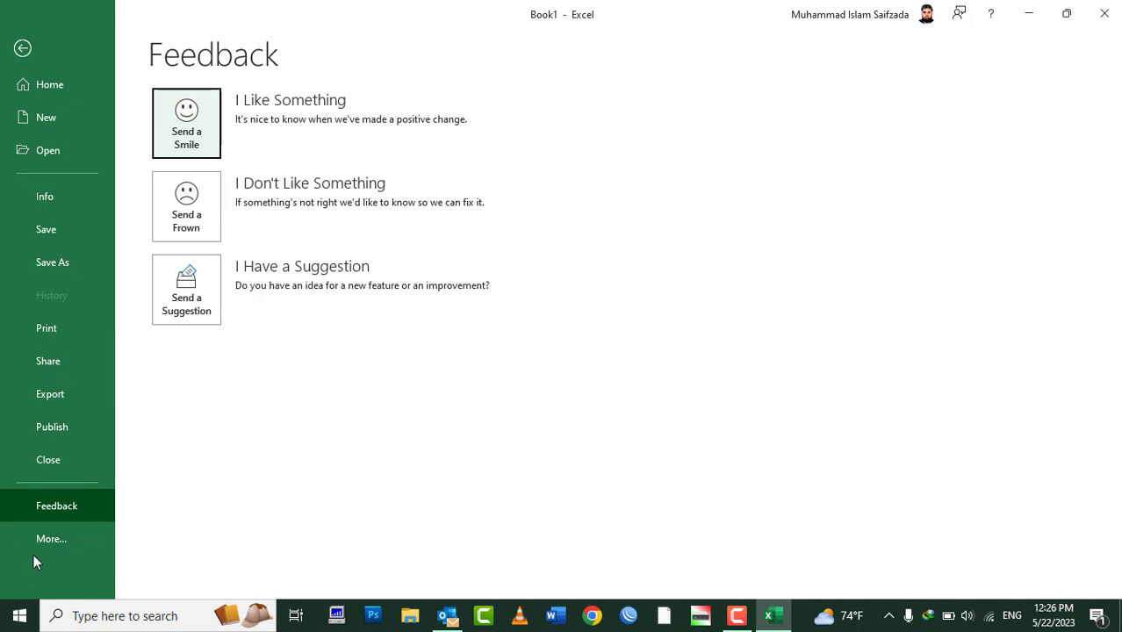
{"action": "left_click", "coordinate": [51, 539]}
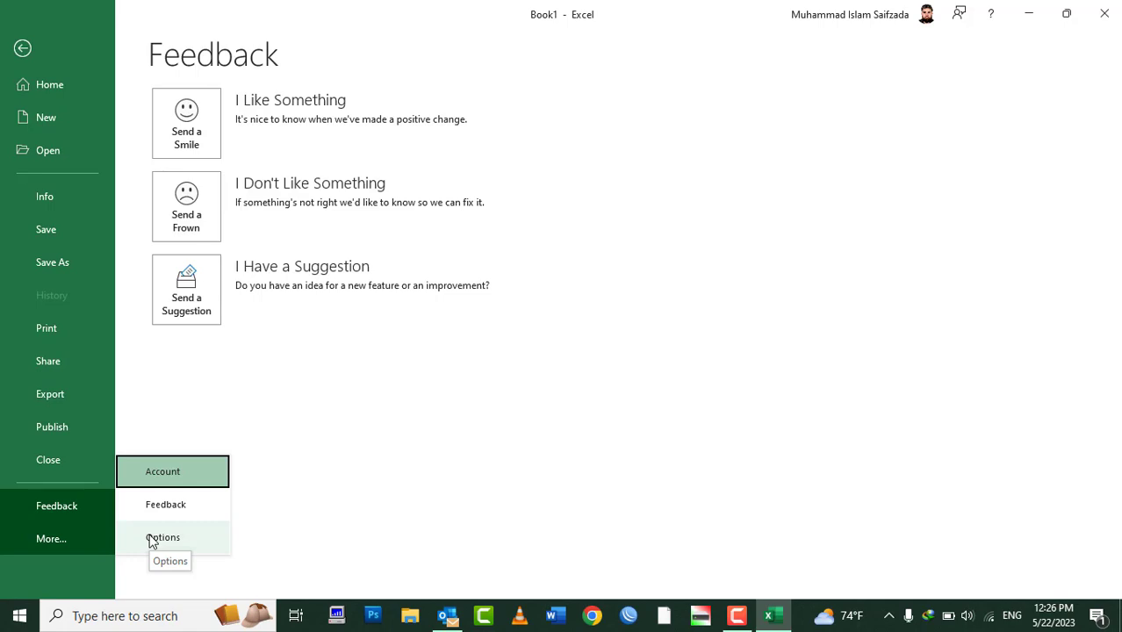
{"action": "key", "text": "Escape"}
{"action": "key", "text": "Escape"}
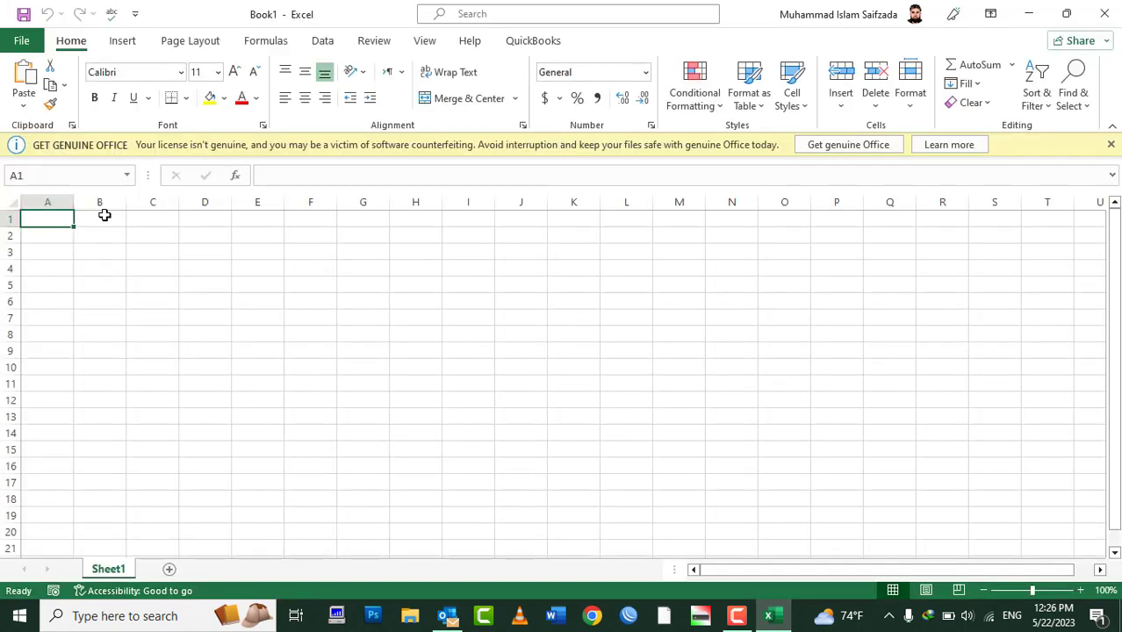
Step: Select cell B1 on the empty Sheet1
{"action": "left_click", "coordinate": [104, 216]}
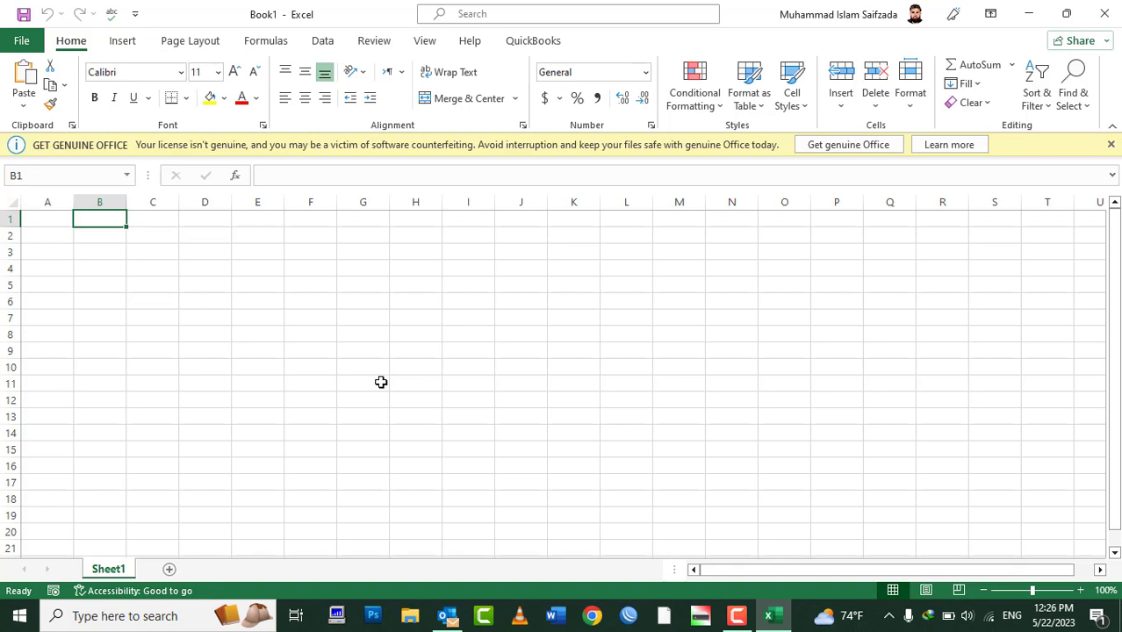
Step: In Excel Options' Save settings, change the AutoRecover interval from 10 to 5 minutes and confirm
{"action": "left_click", "coordinate": [16, 42]}
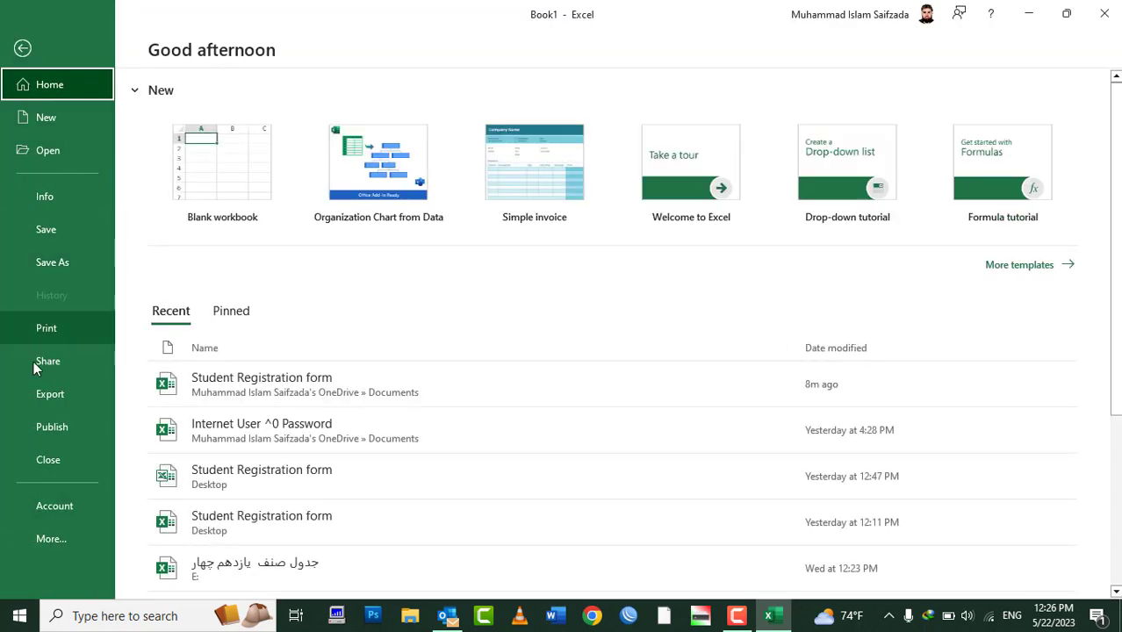
{"action": "left_click", "coordinate": [61, 538]}
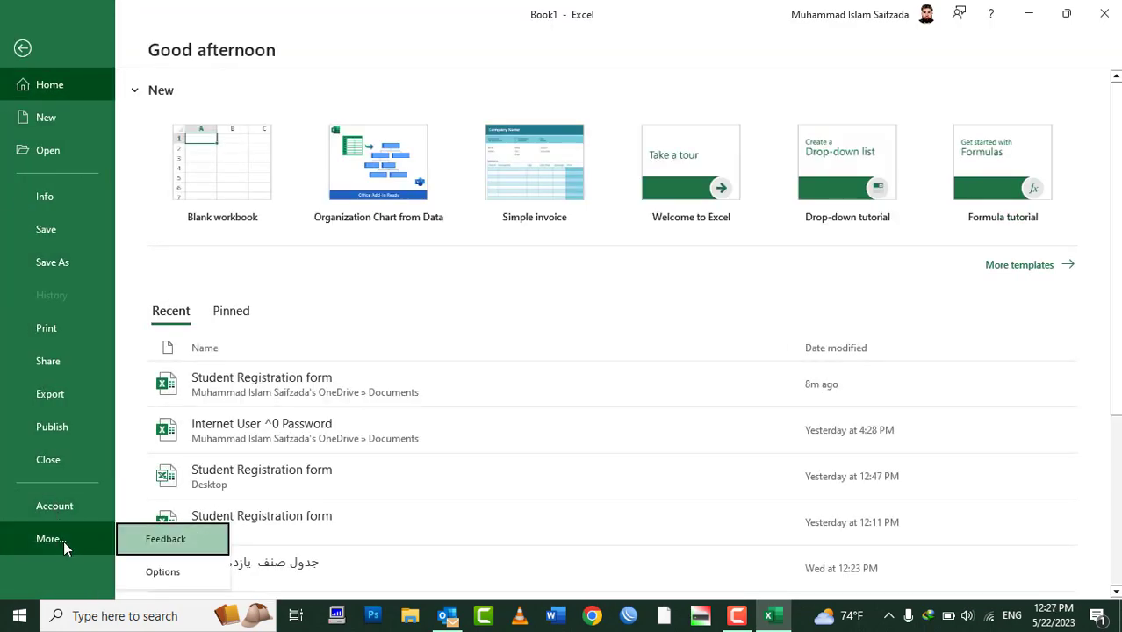
{"action": "left_click", "coordinate": [151, 572]}
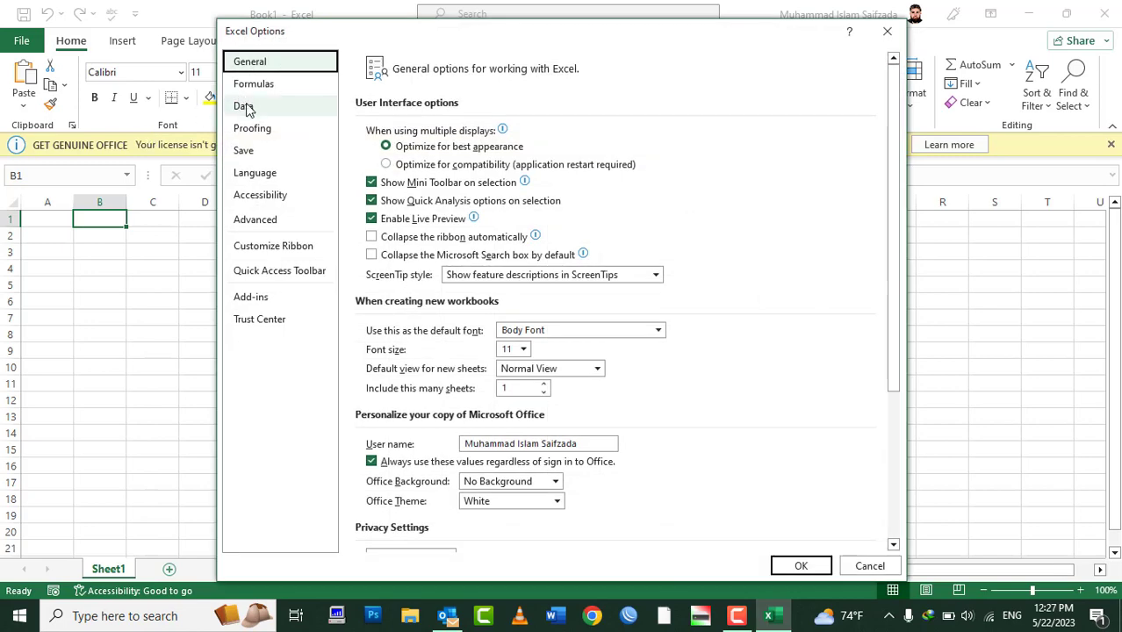
{"action": "left_click", "coordinate": [257, 153]}
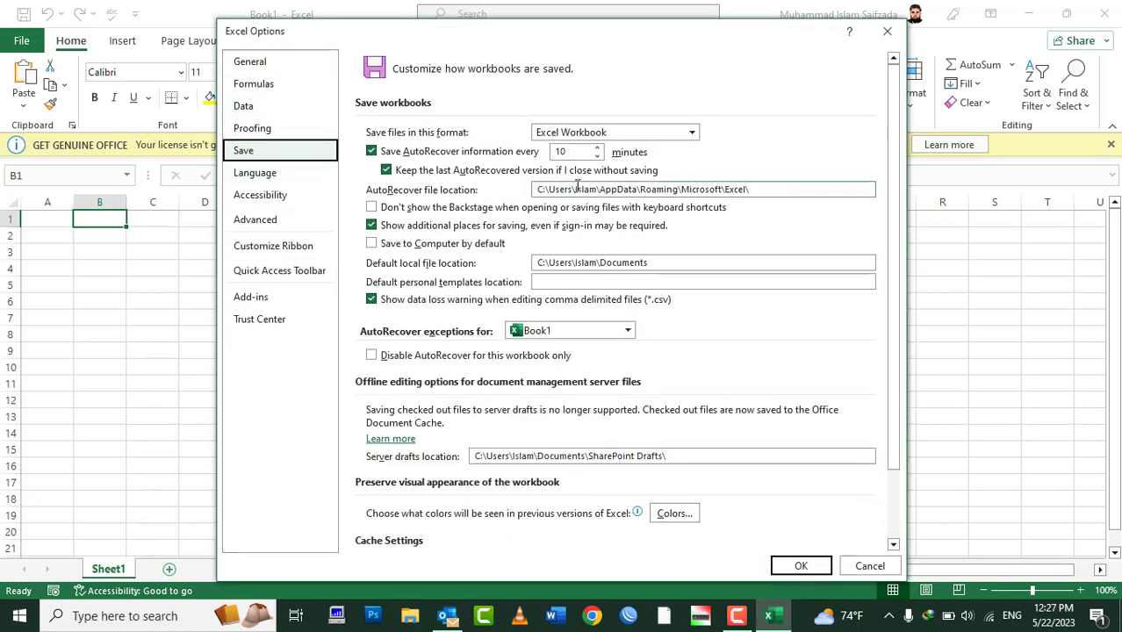
{"action": "double_click", "coordinate": [577, 151]}
{"action": "type", "text": "5"}
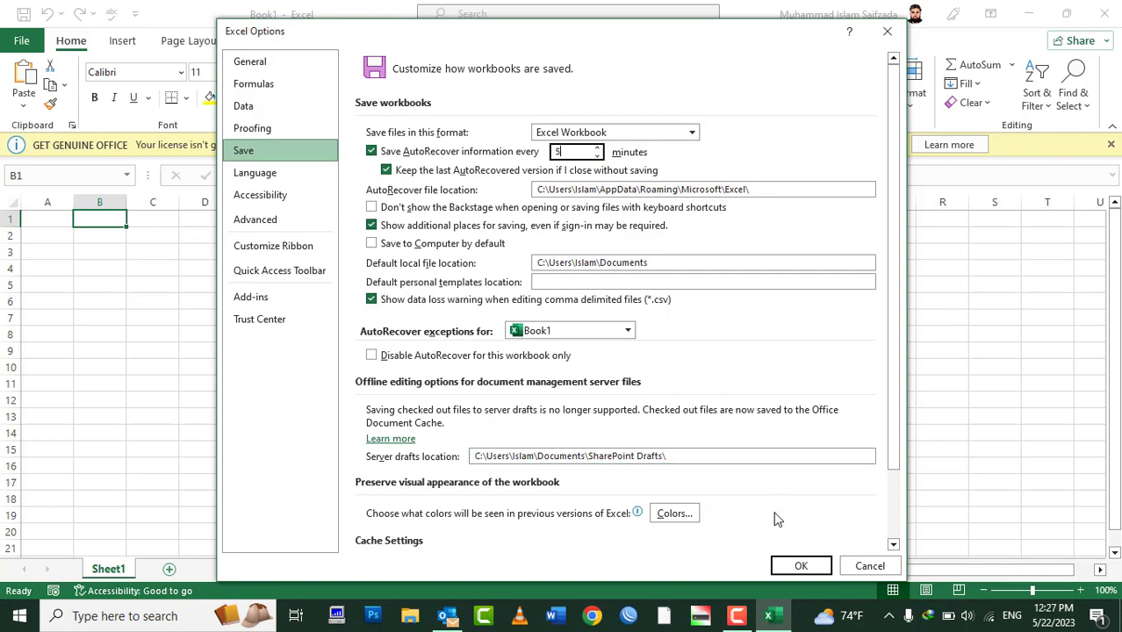
{"action": "left_click", "coordinate": [797, 566]}
{"action": "left_click", "coordinate": [468, 232]}
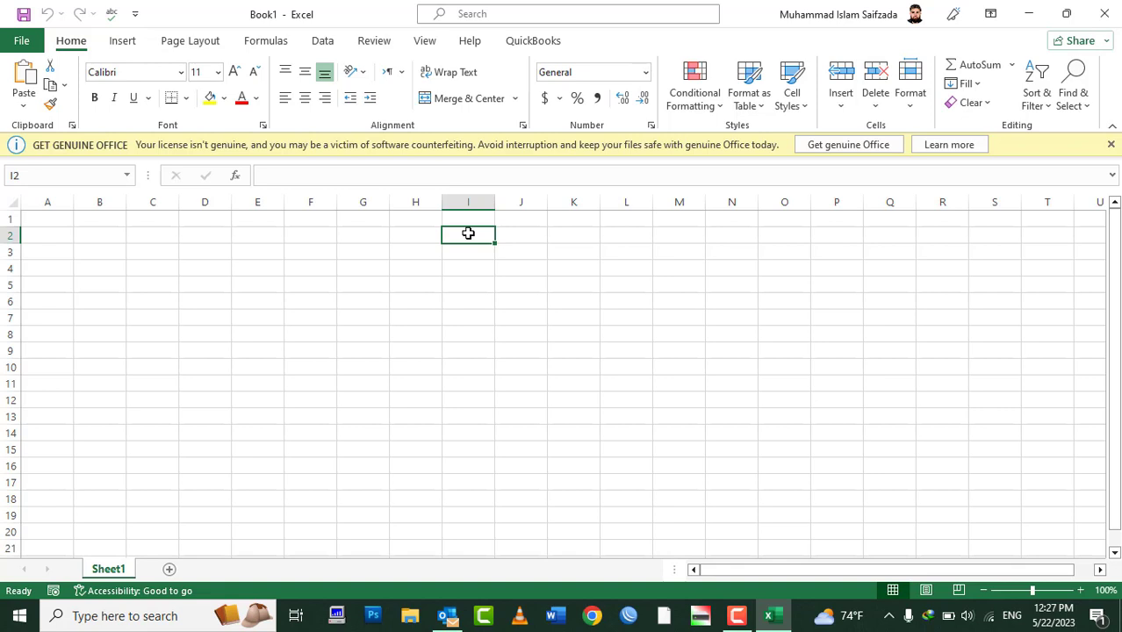
Step: Reopen Excel Options to recheck settings, then close it without changes
{"action": "left_click", "coordinate": [19, 42]}
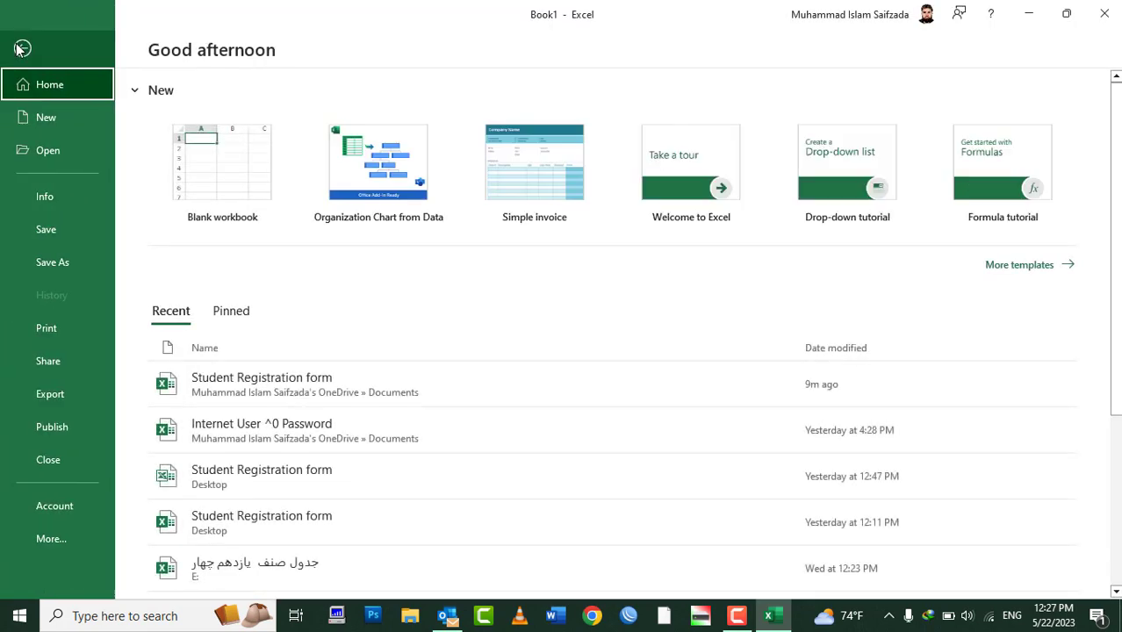
{"action": "left_click", "coordinate": [48, 539]}
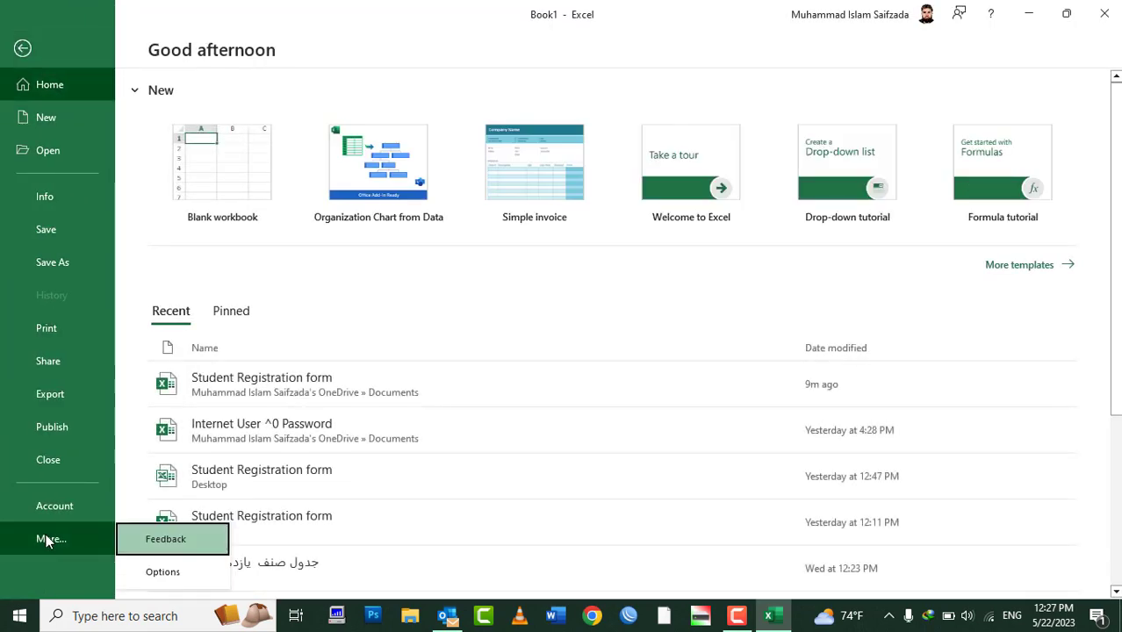
{"action": "left_click", "coordinate": [163, 572]}
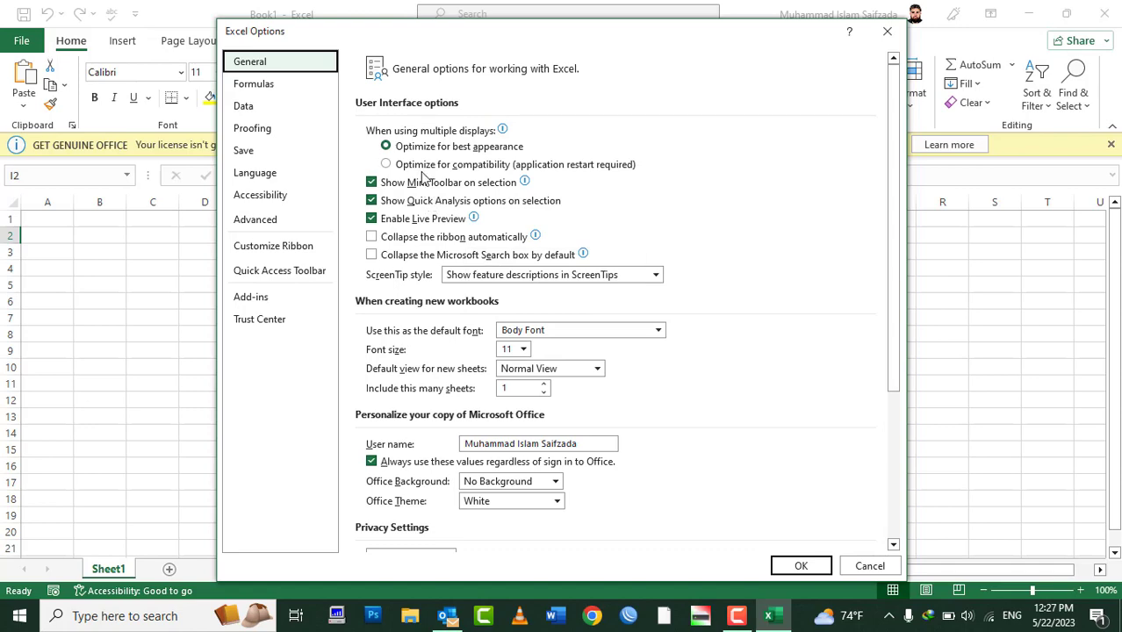
{"action": "key", "text": "Escape"}
Step: Return from Backstage to the worksheet and minimise Excel to the taskbar
{"action": "left_click", "coordinate": [34, 44]}
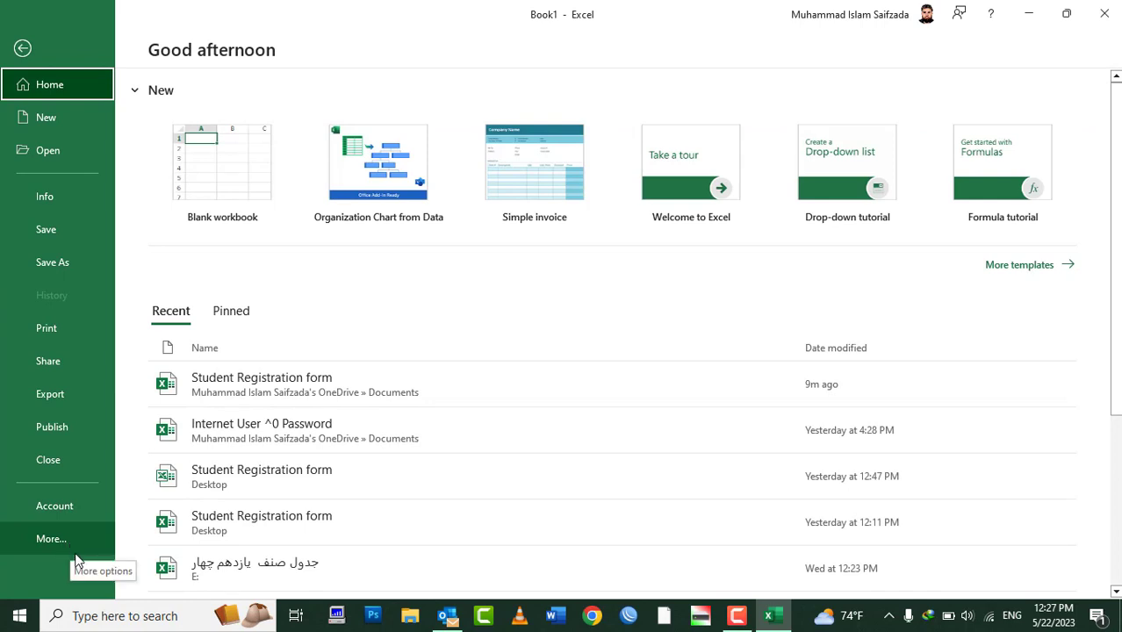
{"action": "left_click", "coordinate": [23, 50]}
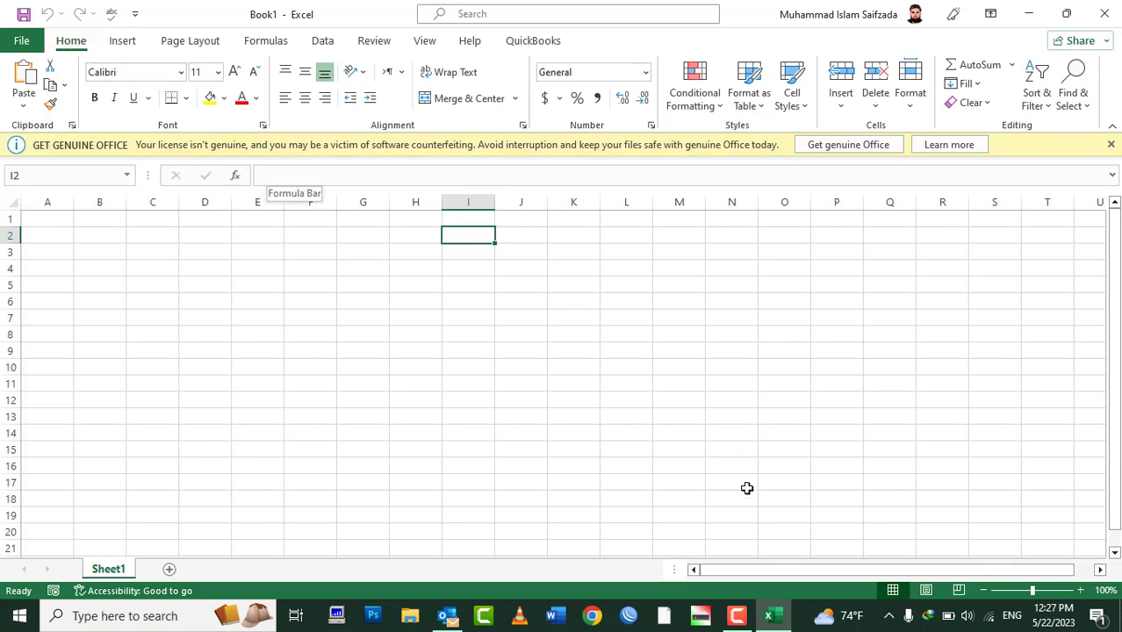
{"action": "left_click", "coordinate": [774, 618]}
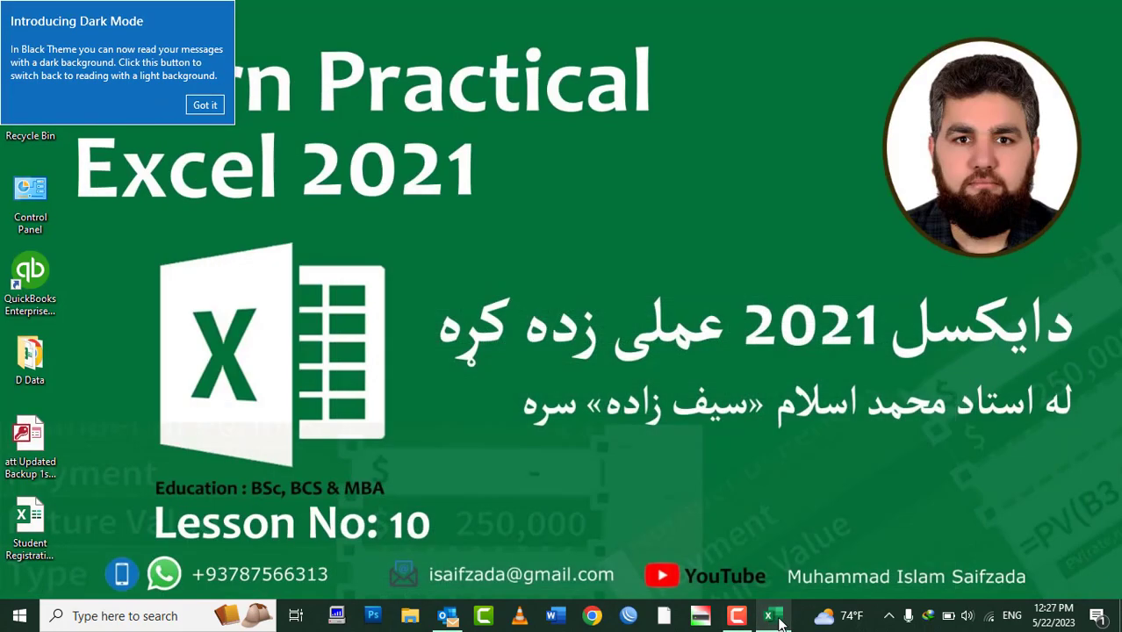